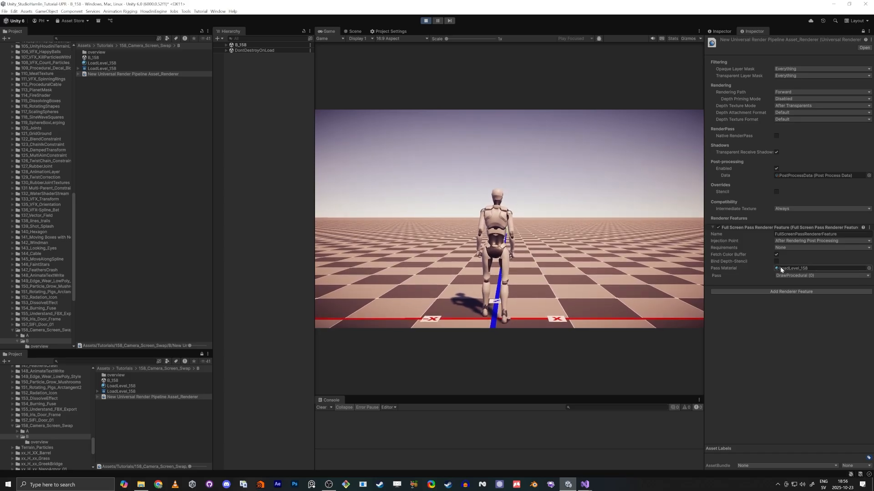
{"action": "left_click", "coordinate": [778, 292]}
{"action": "left_click", "coordinate": [788, 329]}
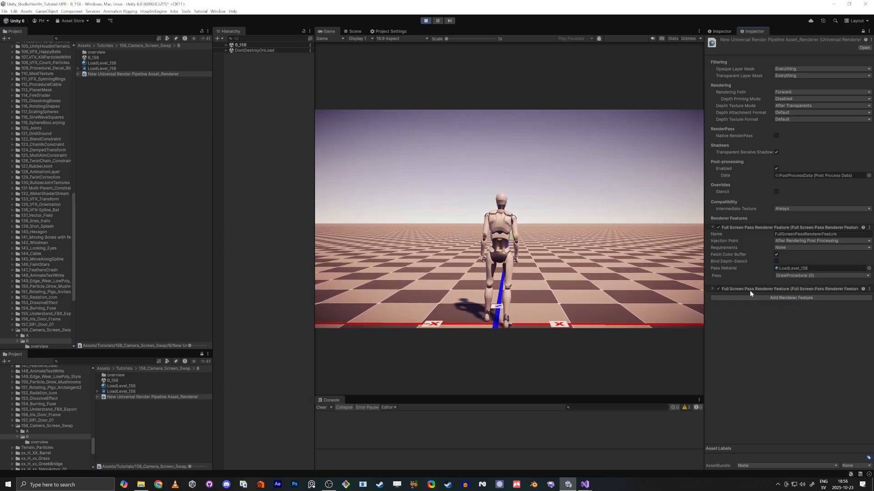
{"action": "left_click", "coordinate": [711, 288]}
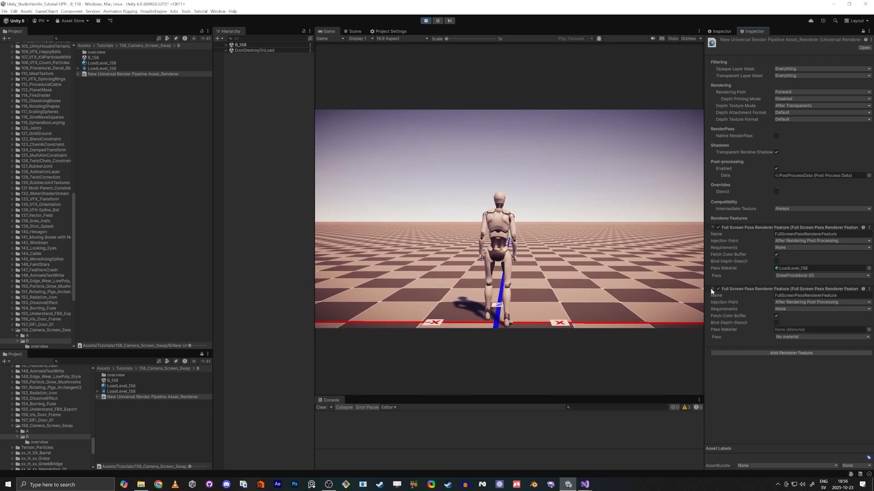
{"action": "right_click", "coordinate": [739, 289]}
{"action": "left_click", "coordinate": [755, 316]}
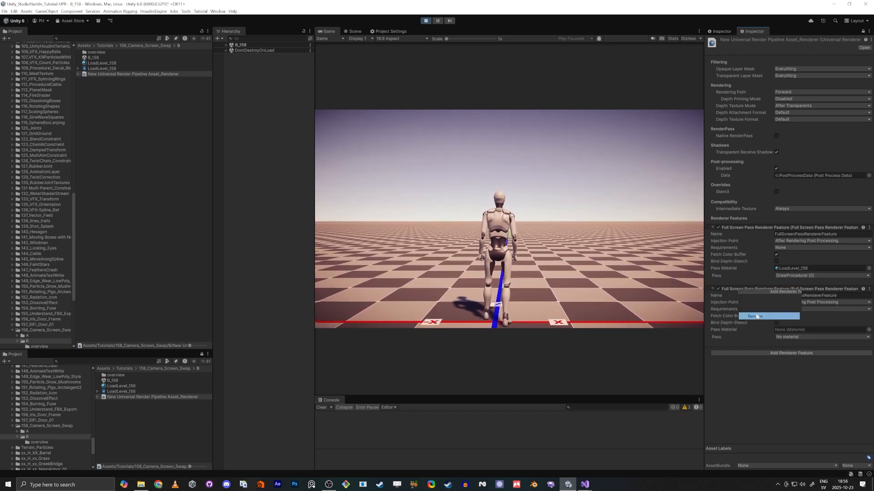
Step: Exit play mode and create a URP Fullscreen Shader Graph named SpeedLines_158 in folder B
{"action": "left_click", "coordinate": [426, 21]}
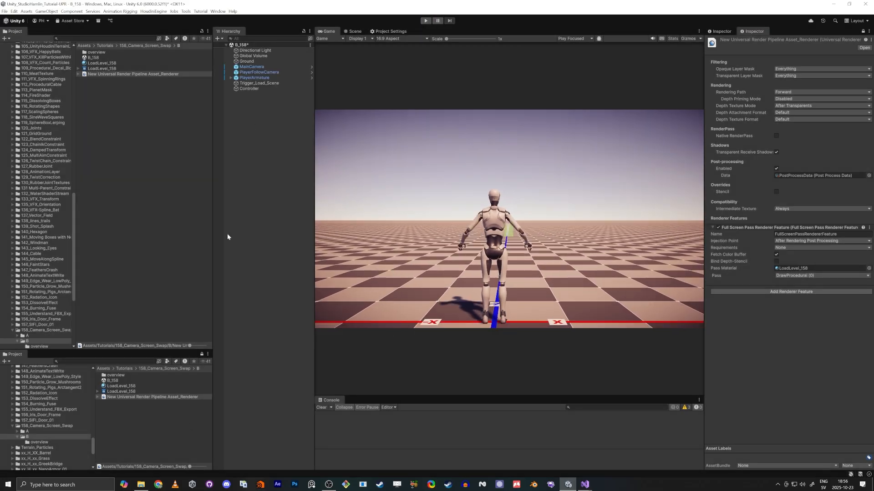
{"action": "left_click", "coordinate": [43, 330]}
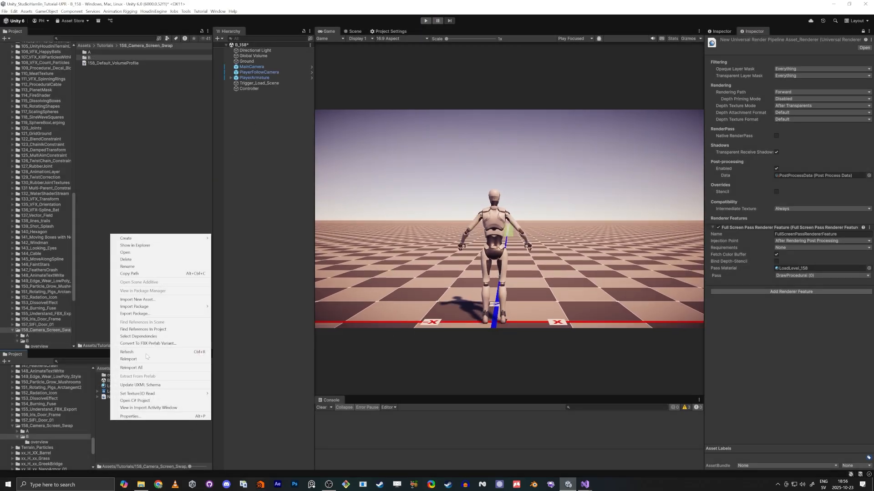
{"action": "right_click", "coordinate": [111, 234]}
{"action": "mouse_move", "coordinate": [180, 243]}
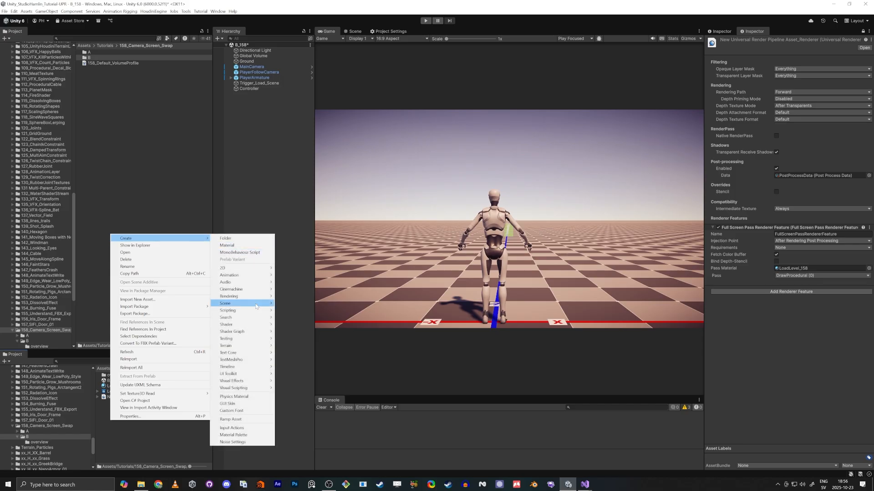
{"action": "mouse_move", "coordinate": [254, 331]}
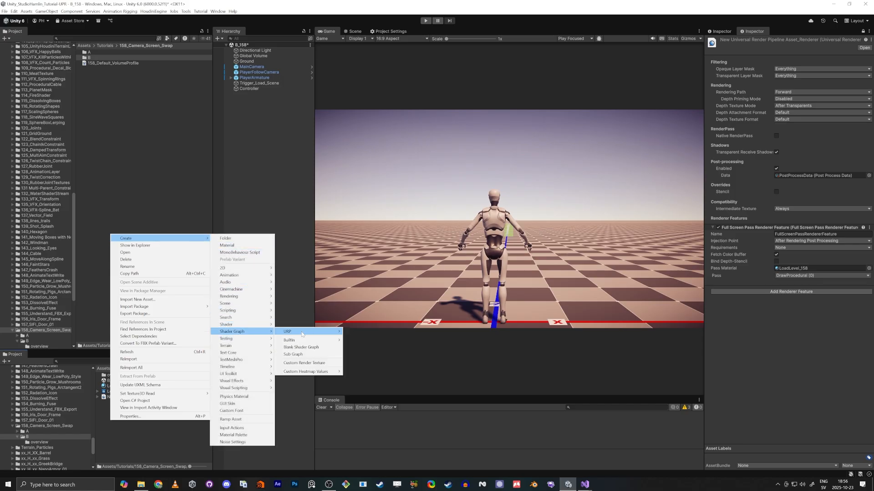
{"action": "mouse_move", "coordinate": [309, 332]}
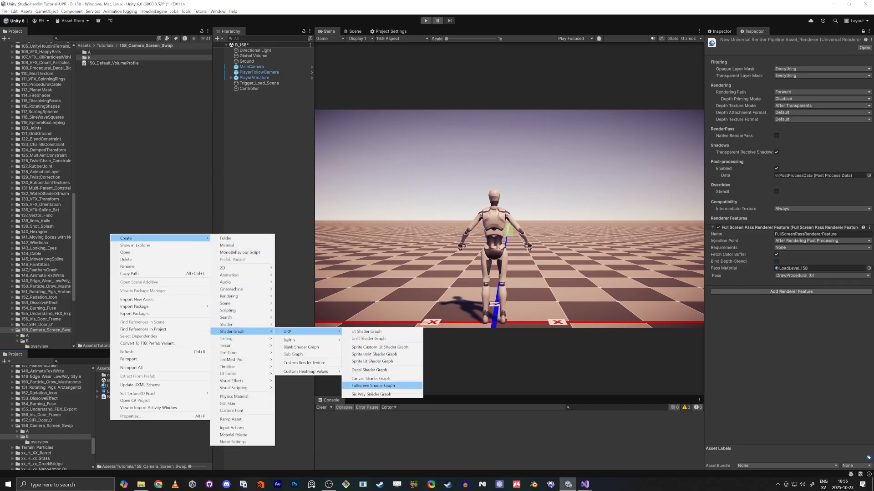
{"action": "left_click", "coordinate": [370, 386]}
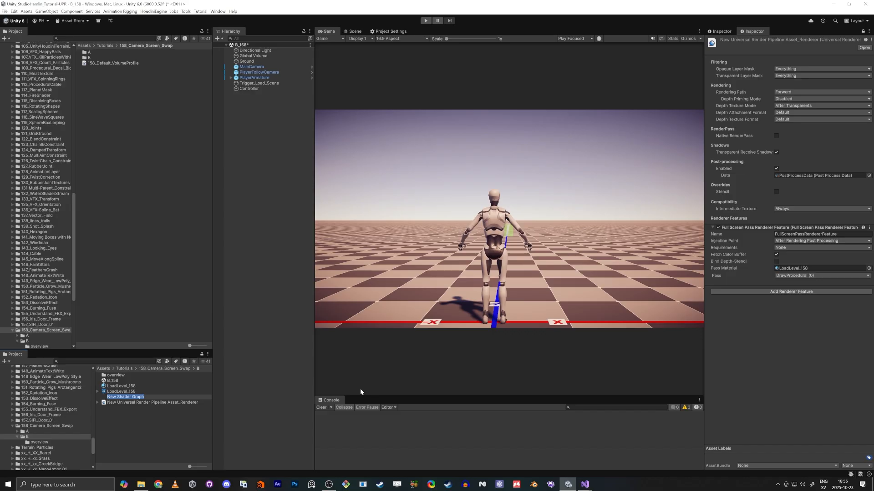
{"action": "type", "text": "RunningLine"}
{"action": "key", "text": "ctrl+a"}
{"action": "type", "text": "SpeedLines_158"}
{"action": "key", "text": "Return"}
Step: Create a material named SpeedLines_158 from the new shader graph and assign it as the full screen pass feature's Pass Material
{"action": "right_click", "coordinate": [123, 407]}
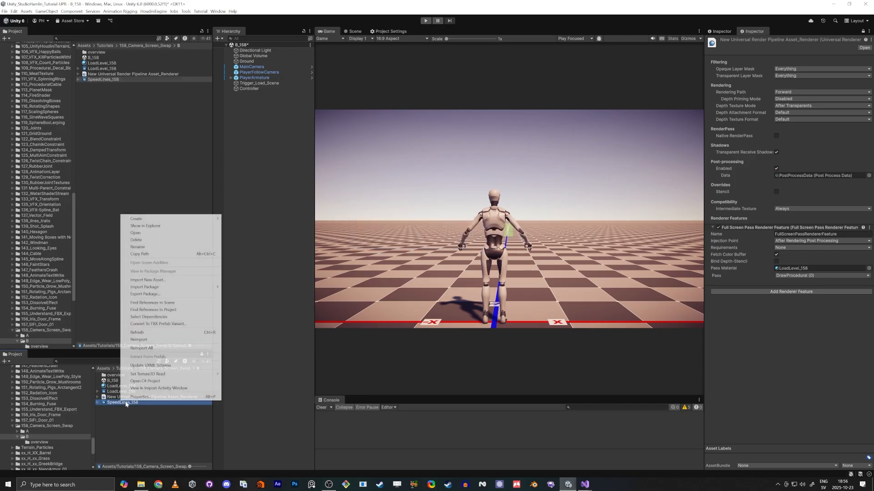
{"action": "mouse_move", "coordinate": [191, 219]}
{"action": "left_click", "coordinate": [246, 230]}
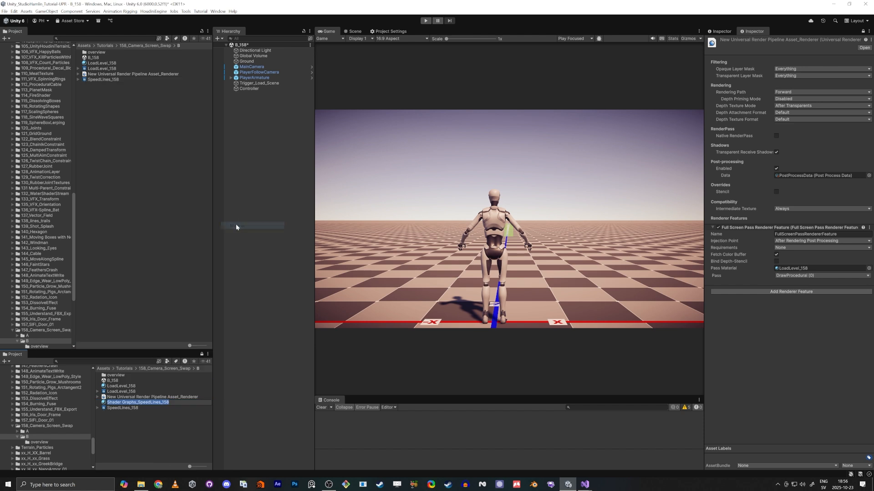
{"action": "key", "text": "Return"}
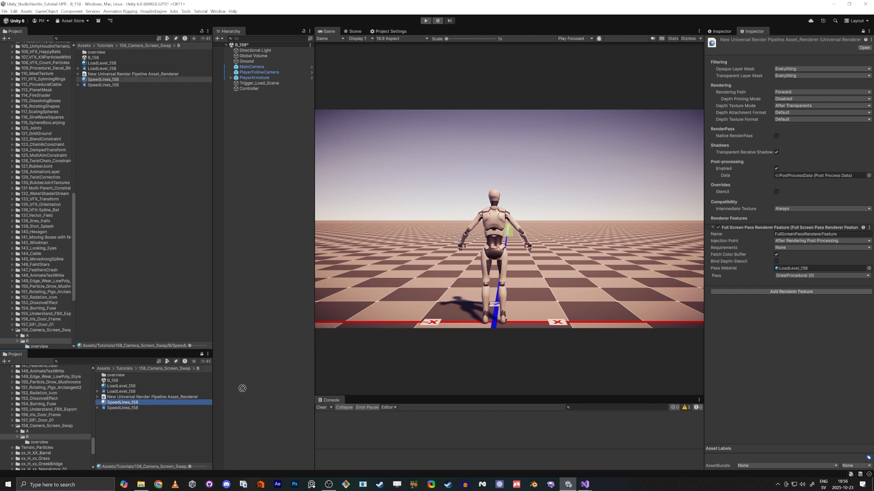
{"action": "left_click_drag", "start_coordinate": [242, 388], "coordinate": [804, 268]}
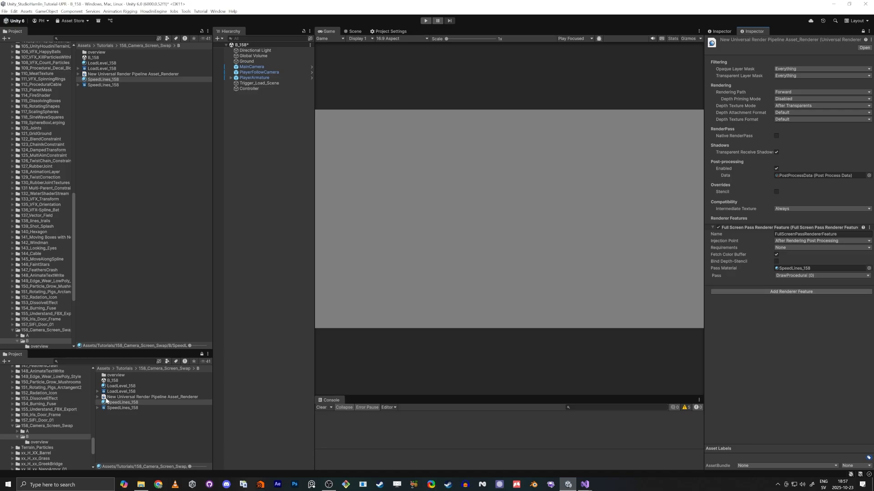
Step: Open the SpeedLines_158 shader graph in a maximized view and add a URP Sample Buffer node
{"action": "left_click", "coordinate": [117, 408]}
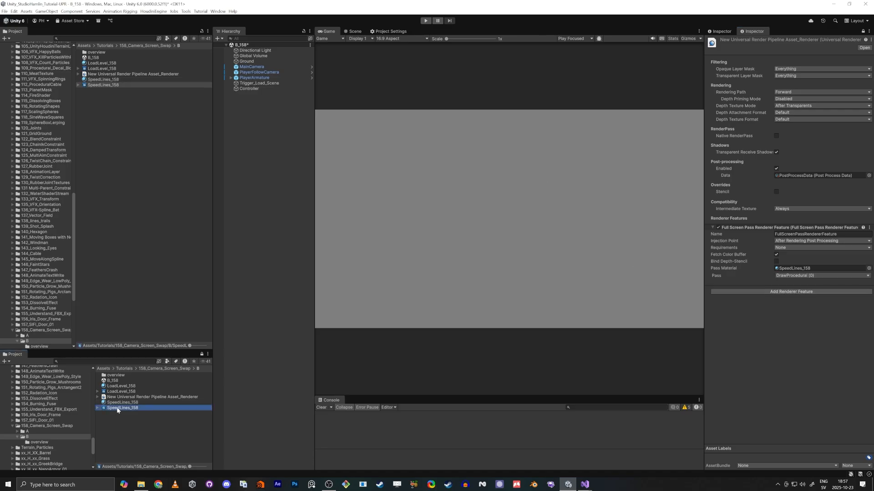
{"action": "double_click", "coordinate": [117, 409]}
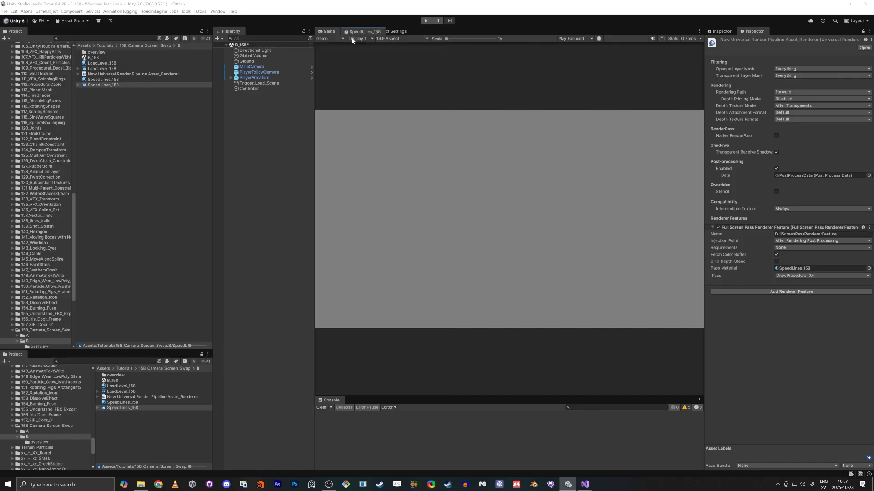
{"action": "key", "text": "shift+space"}
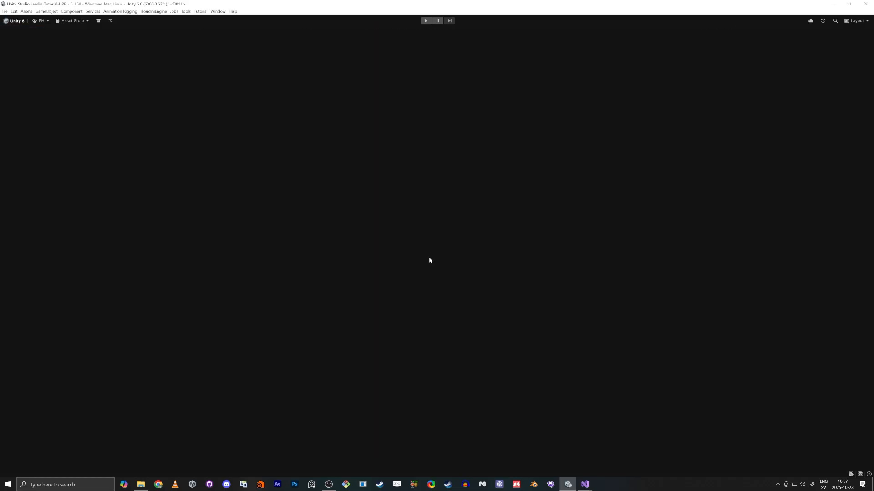
{"action": "key", "text": "space"}
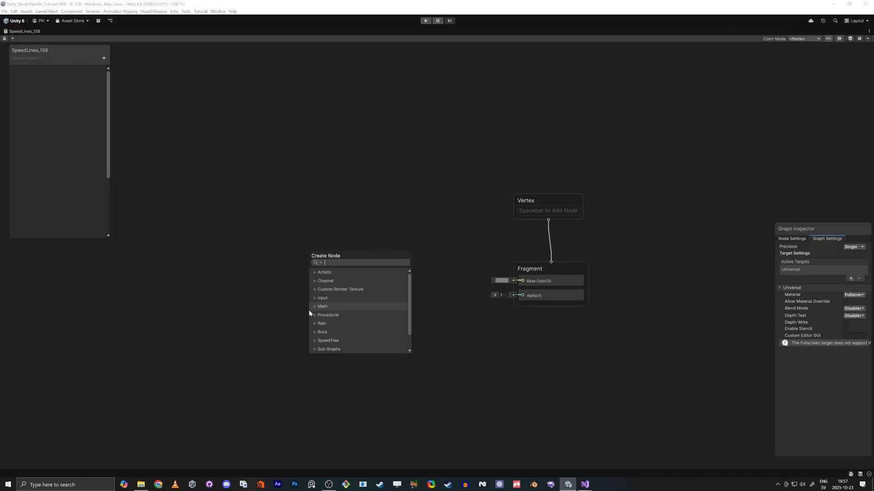
{"action": "type", "text": "urp"}
{"action": "key", "text": "Return"}
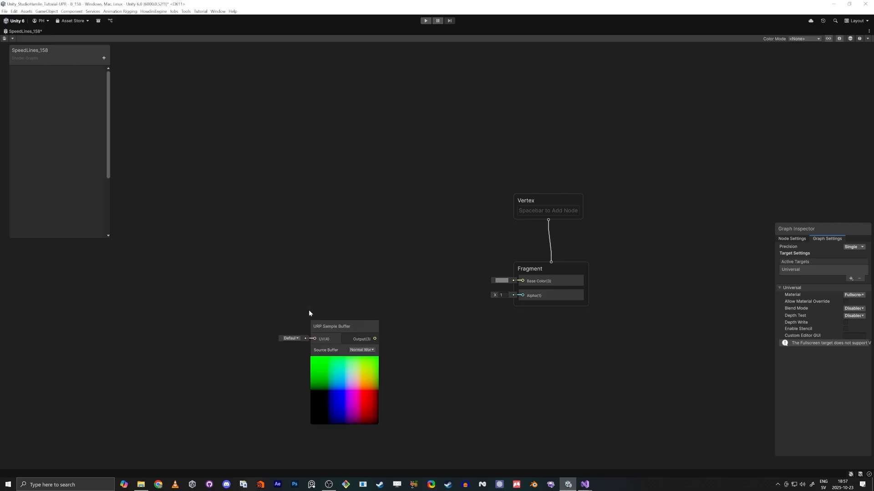
Step: Feed the URP Sample Buffer output into the fragment Base Color with Blit Source as the source buffer, and save the graph
{"action": "left_click_drag", "start_coordinate": [346, 327], "coordinate": [523, 281]}
{"action": "left_click", "coordinate": [322, 270]}
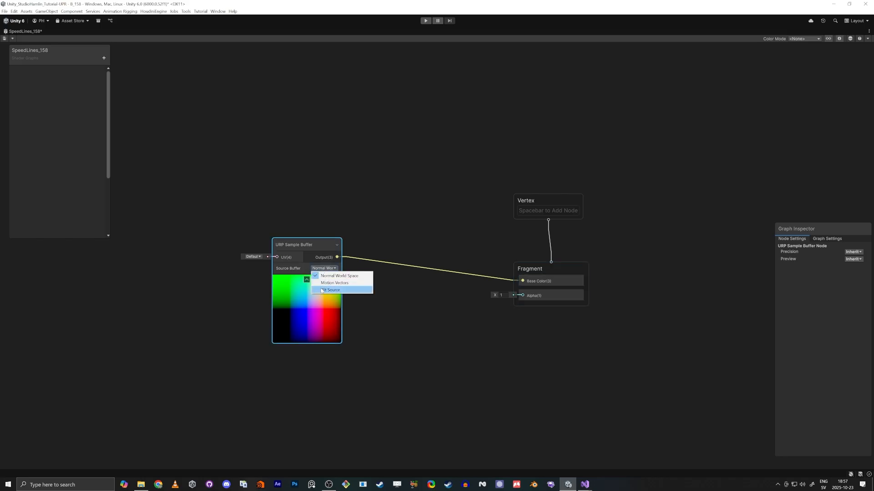
{"action": "left_click", "coordinate": [325, 291]}
{"action": "left_click_drag", "start_coordinate": [309, 245], "coordinate": [281, 261]}
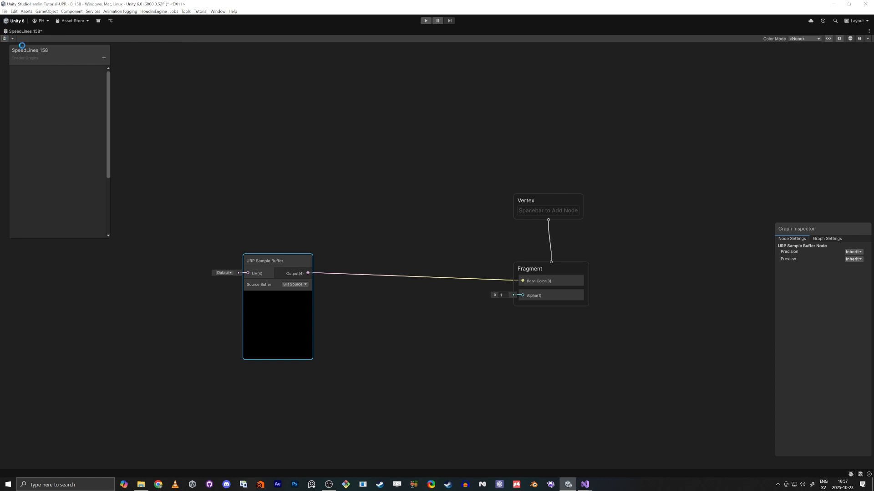
Step: Restore the editor layout, dock the Game view beneath the Inspector and return to the SpeedLines_158 graph
{"action": "key", "text": "shift+space"}
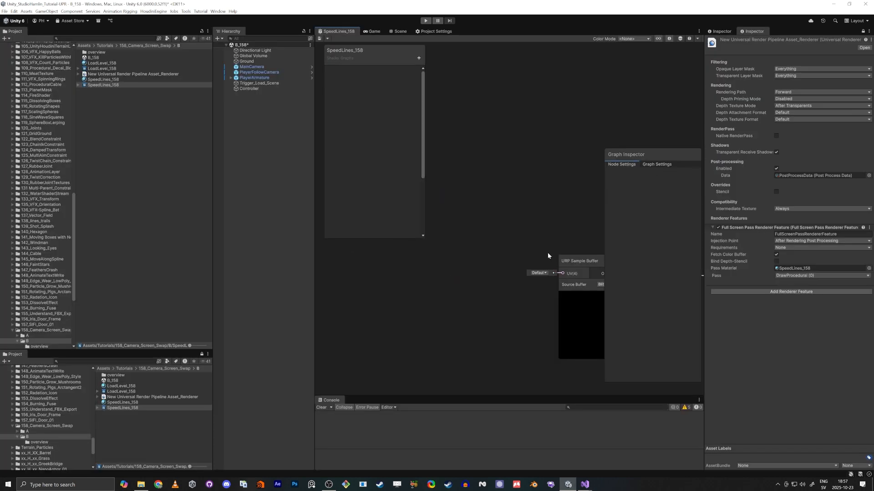
{"action": "left_click", "coordinate": [398, 31]}
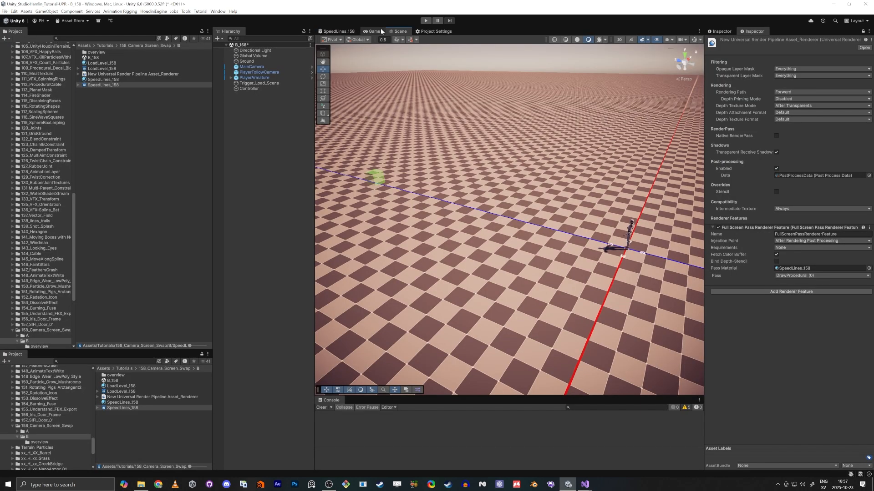
{"action": "left_click_drag", "start_coordinate": [375, 32], "coordinate": [759, 418]}
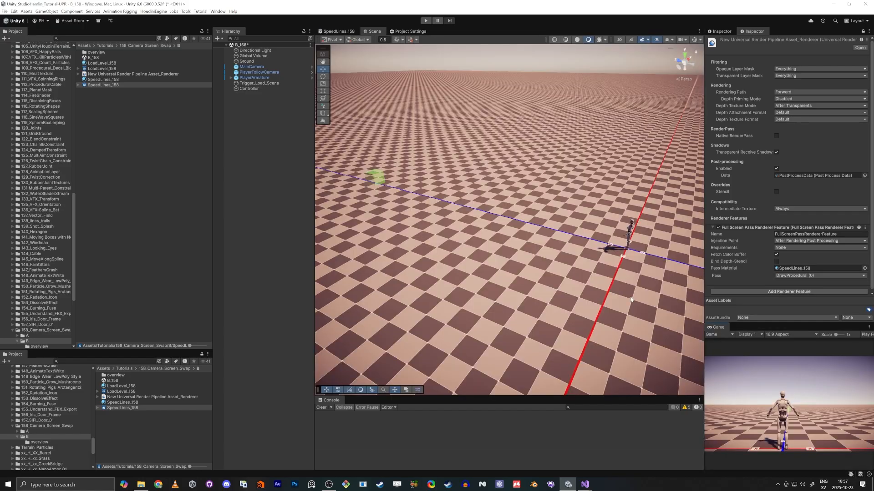
{"action": "left_click", "coordinate": [339, 32]}
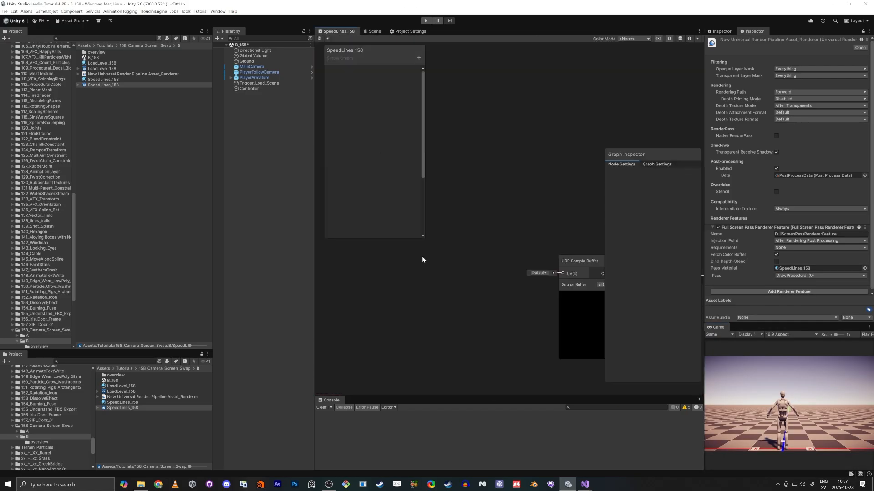
Step: Add a Float property named effect and move the URP Sample Buffer node farther away from the Fragment block
{"action": "left_click", "coordinate": [418, 57]}
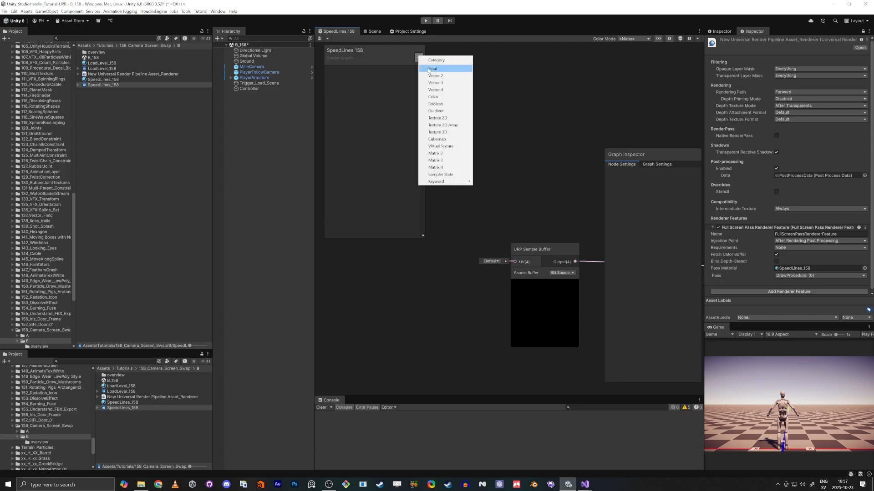
{"action": "left_click", "coordinate": [426, 67]}
{"action": "type", "text": "effect"}
{"action": "key", "text": "Return"}
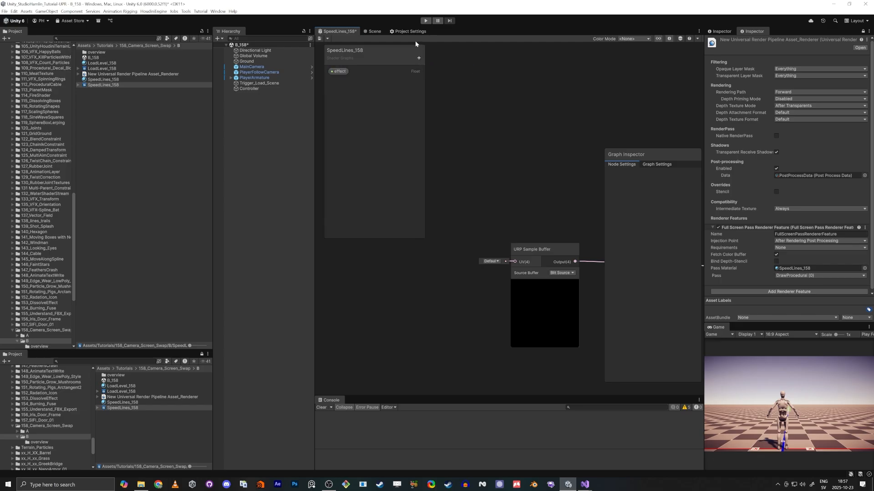
{"action": "middle_click_drag", "start_coordinate": [550, 183], "coordinate": [459, 143]}
{"action": "scroll", "coordinate": [459, 143], "scroll_direction": "down", "scroll_amount": 2}
{"action": "middle_click_drag", "start_coordinate": [523, 179], "coordinate": [493, 272]}
{"action": "scroll", "coordinate": [489, 202], "scroll_direction": "down", "scroll_amount": 2}
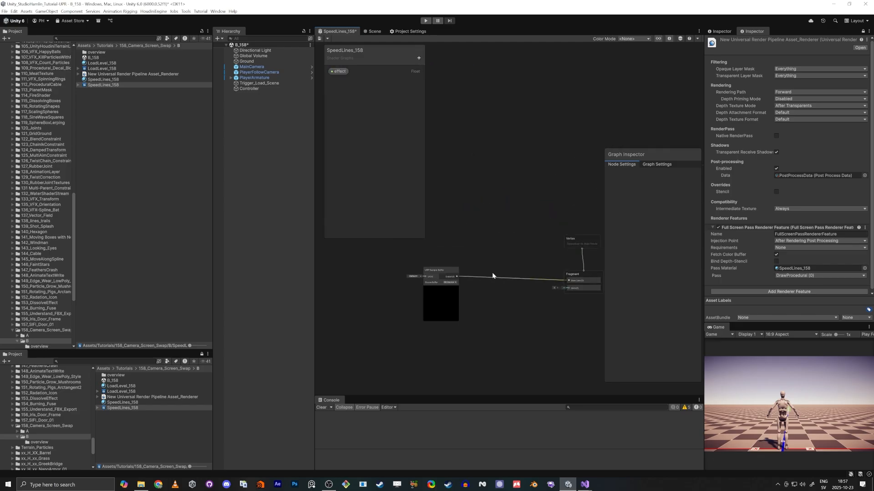
{"action": "left_click_drag", "start_coordinate": [443, 266], "coordinate": [403, 271]}
{"action": "left_click", "coordinate": [461, 310]}
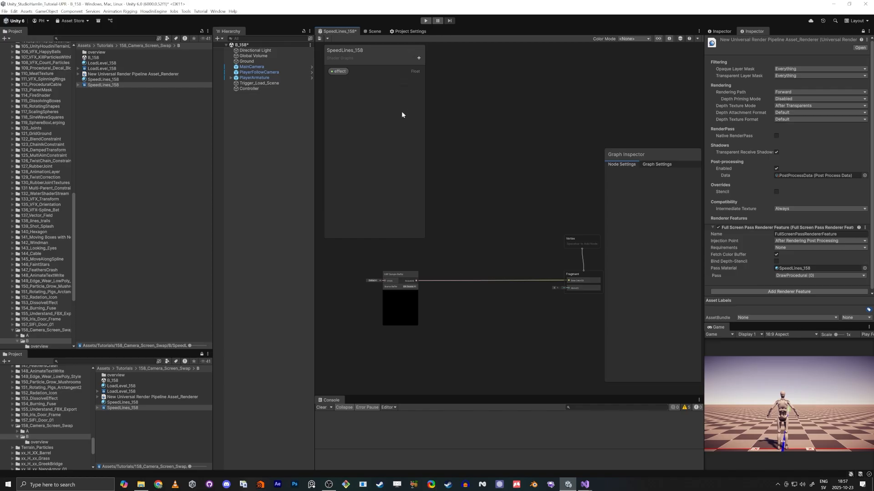
Step: Add a Color property with its default name and place both the effect and Color properties in the graph as nodes
{"action": "left_click", "coordinate": [418, 57]}
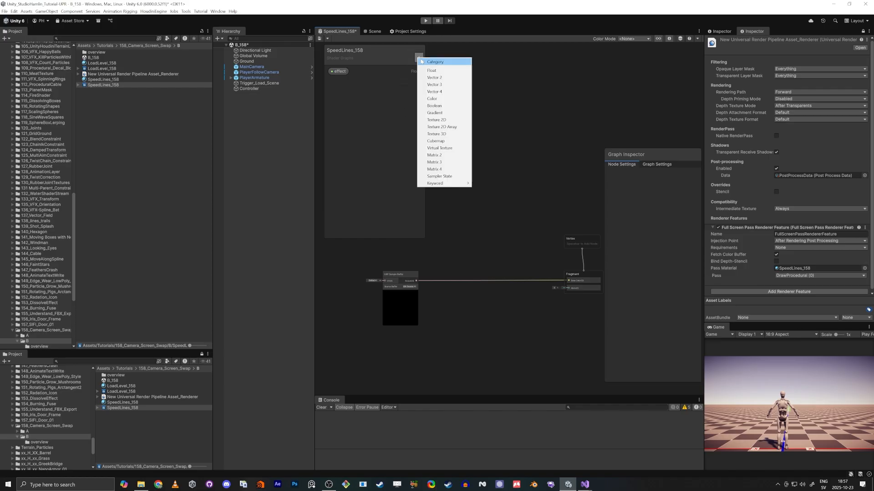
{"action": "left_click", "coordinate": [437, 99]}
{"action": "left_click", "coordinate": [390, 122]}
{"action": "left_click_drag", "start_coordinate": [347, 82], "coordinate": [470, 295]}
{"action": "scroll", "coordinate": [472, 296], "scroll_direction": "up", "scroll_amount": 3}
Step: Add a Lerp node, connect the URP Sample Buffer output to its A input, and rearrange the property nodes beside it
{"action": "key", "text": "space"}
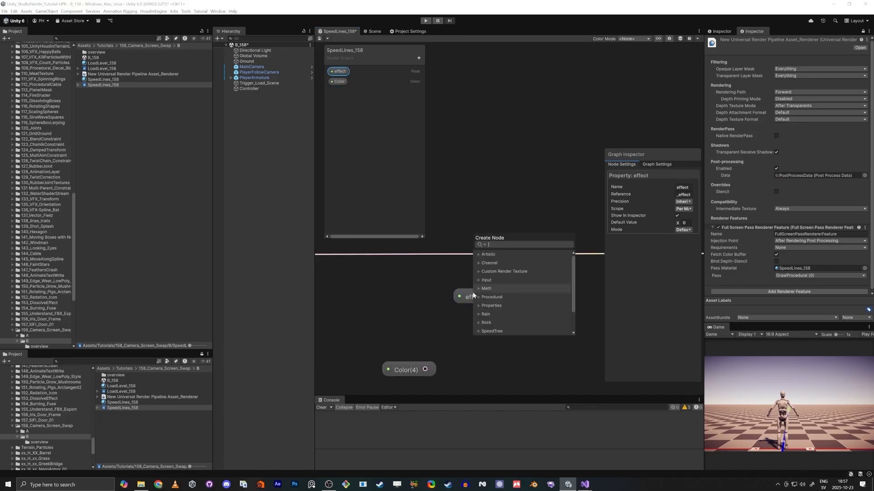
{"action": "type", "text": "le"}
{"action": "key", "text": "Return"}
{"action": "scroll", "coordinate": [444, 243], "scroll_direction": "down", "scroll_amount": 5}
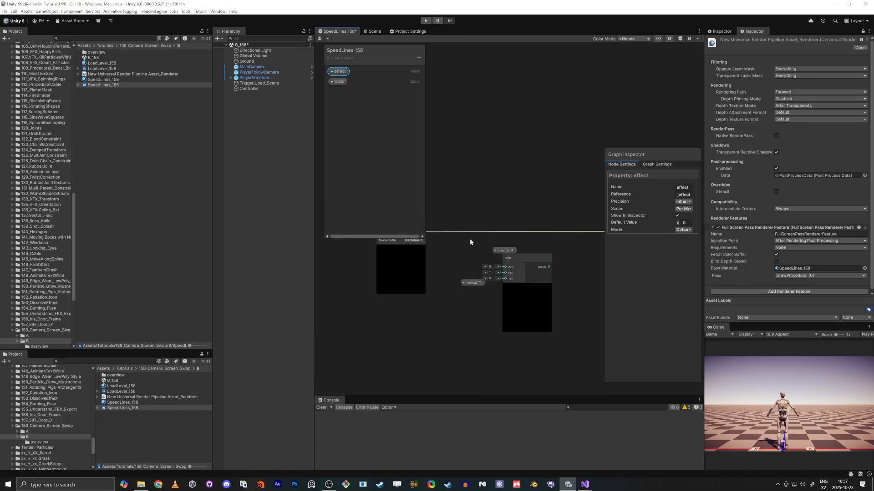
{"action": "key", "text": "shift+space"}
{"action": "scroll", "coordinate": [339, 320], "scroll_direction": "up", "scroll_amount": 3}
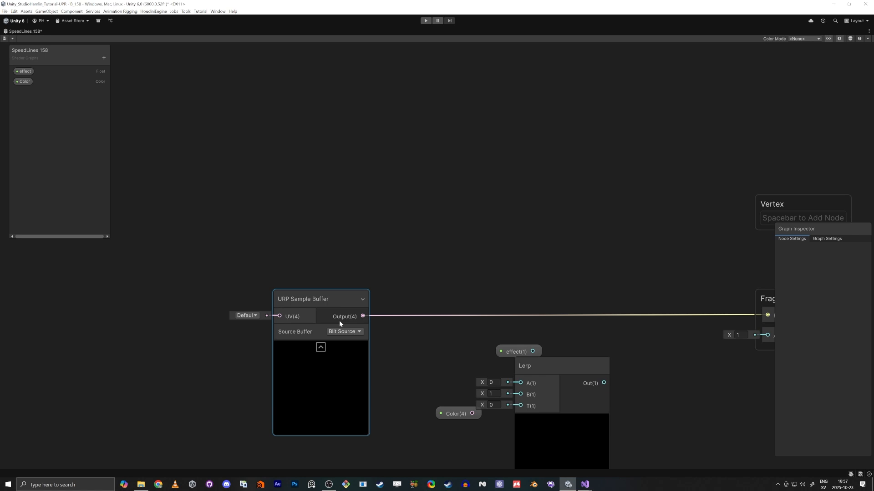
{"action": "left_click_drag", "start_coordinate": [363, 316], "coordinate": [521, 384]}
{"action": "left_click_drag", "start_coordinate": [517, 351], "coordinate": [405, 373]}
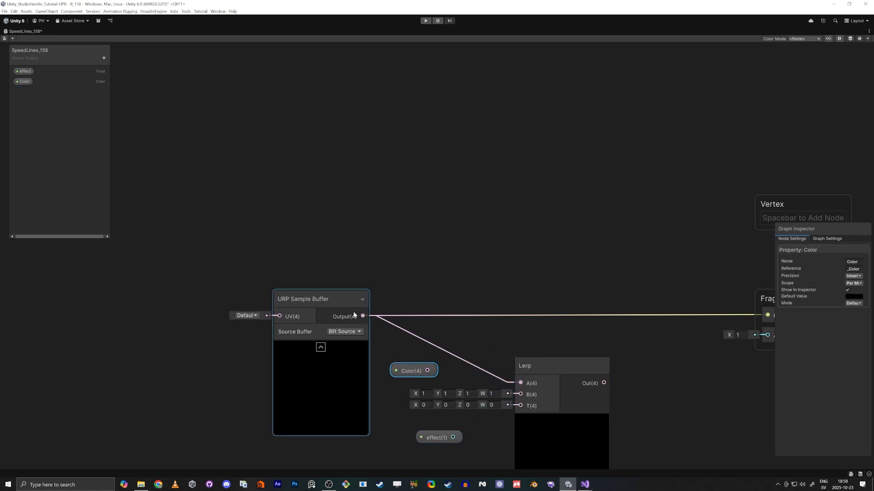
Step: Delete the Color node from the graph and the Color property from the blackboard
{"action": "key", "text": "Delete"}
{"action": "left_click", "coordinate": [18, 83]}
{"action": "key", "text": "Delete"}
Step: Connect the effect property to the Lerp node's T input
{"action": "middle_click_drag", "start_coordinate": [558, 464], "coordinate": [549, 379]}
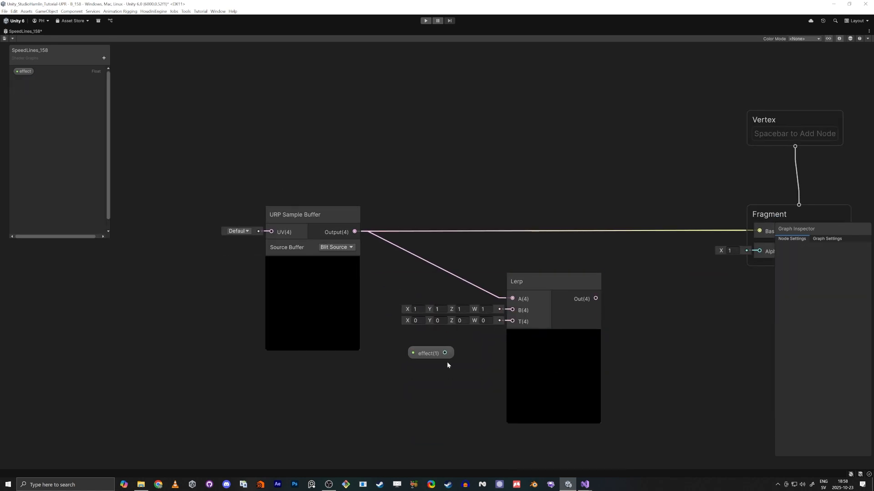
{"action": "left_click_drag", "start_coordinate": [445, 353], "coordinate": [513, 321]}
{"action": "scroll", "coordinate": [626, 305], "scroll_direction": "up", "scroll_amount": 1}
{"action": "middle_click_drag", "start_coordinate": [626, 306], "coordinate": [452, 330]}
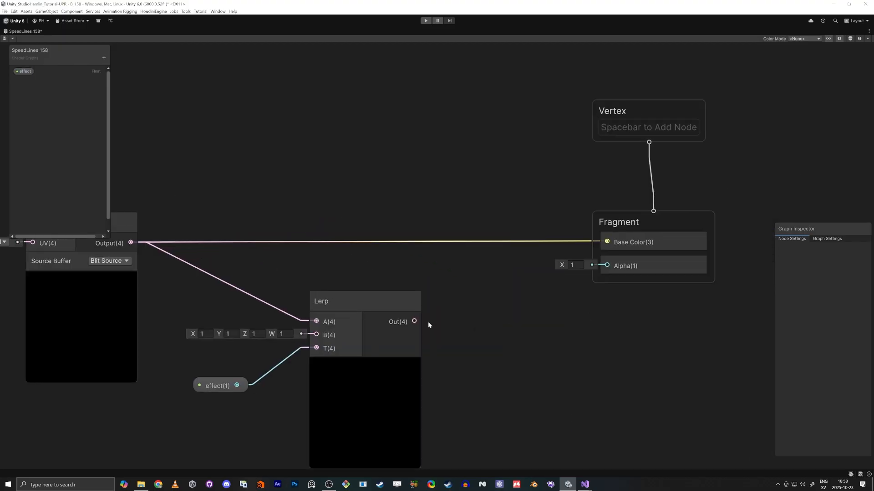
Step: Connect the Lerp output to the Fragment's Base Color, save the graph, and restore the full editor layout
{"action": "left_click_drag", "start_coordinate": [415, 321], "coordinate": [607, 242]}
{"action": "scroll", "coordinate": [294, 135], "scroll_direction": "down", "scroll_amount": 2}
{"action": "middle_click_drag", "start_coordinate": [294, 134], "coordinate": [379, 184]}
{"action": "key", "text": "ctrl+s"}
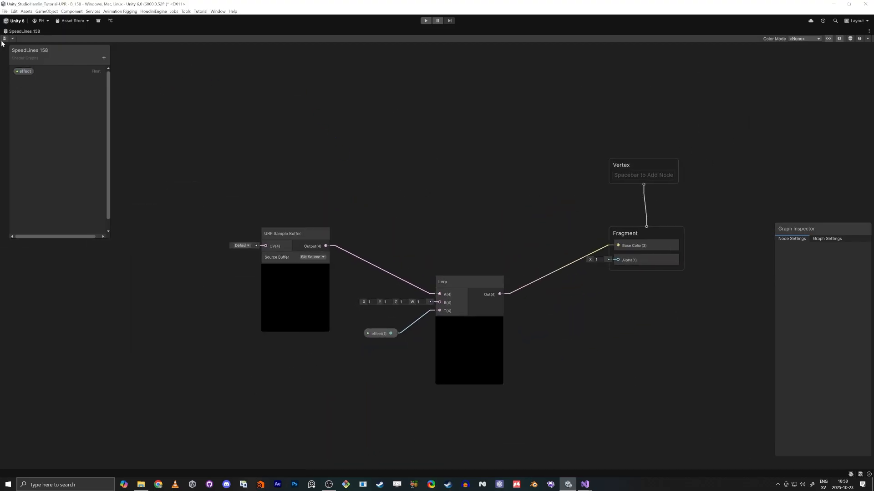
{"action": "key", "text": "shift+space"}
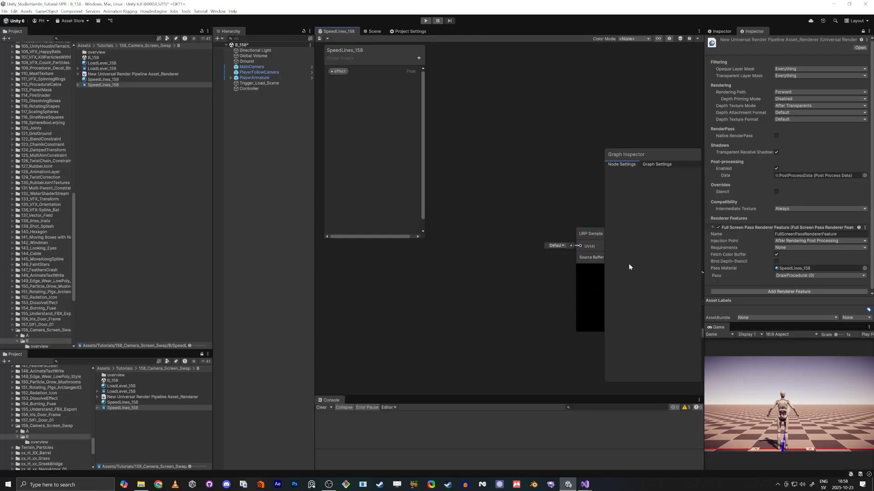
Step: Show the SpeedLines_158 material in the Inspector, set the effect property's mode to Slider, and try that slider on the material
{"action": "left_click", "coordinate": [121, 403]}
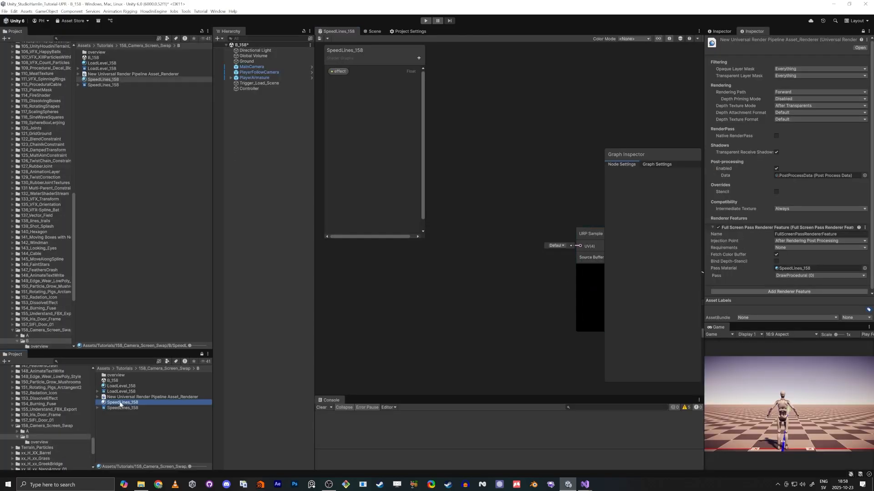
{"action": "left_click", "coordinate": [723, 31]}
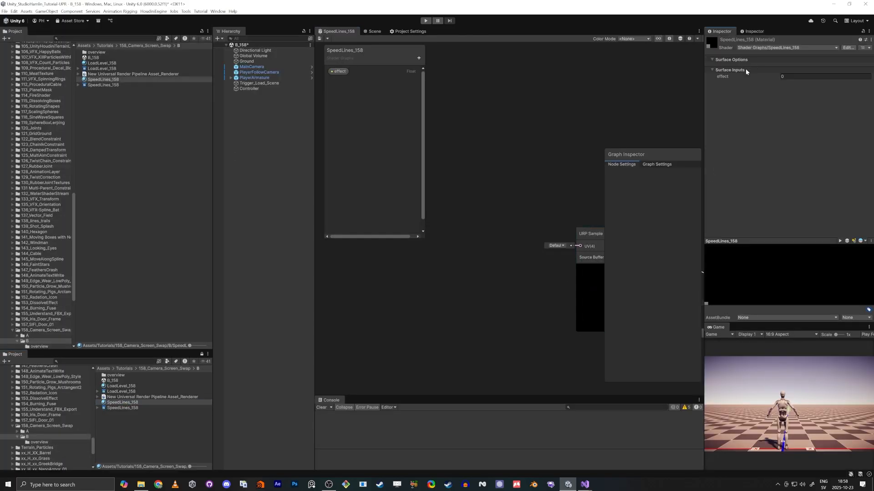
{"action": "left_click", "coordinate": [339, 71]}
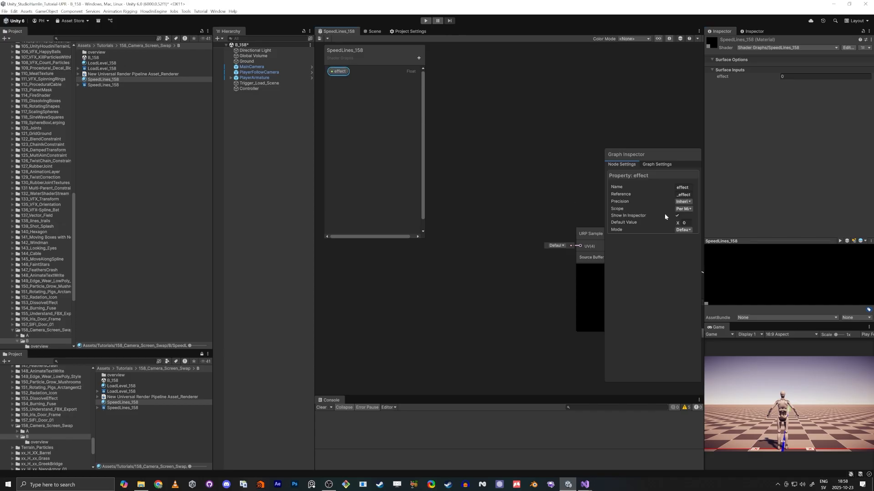
{"action": "left_click", "coordinate": [681, 230]}
{"action": "left_click", "coordinate": [685, 244]}
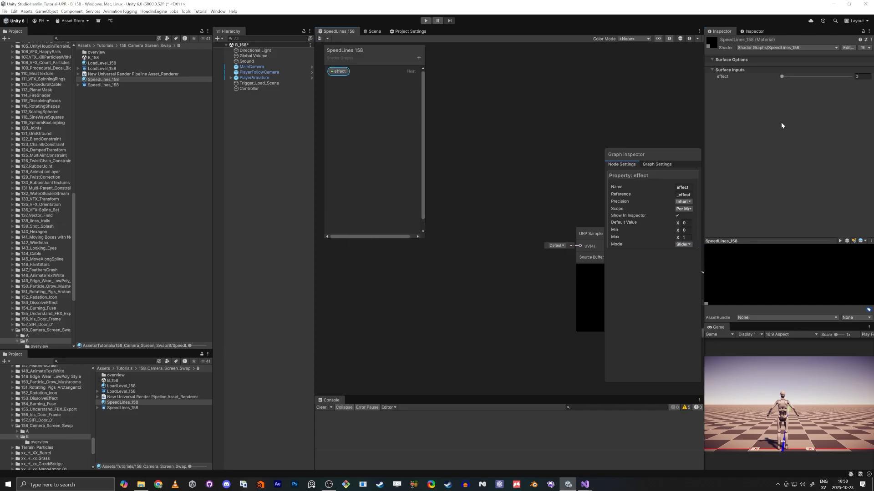
{"action": "left_click_drag", "start_coordinate": [783, 76], "coordinate": [751, 91]}
{"action": "middle_click_drag", "start_coordinate": [461, 292], "coordinate": [415, 314]}
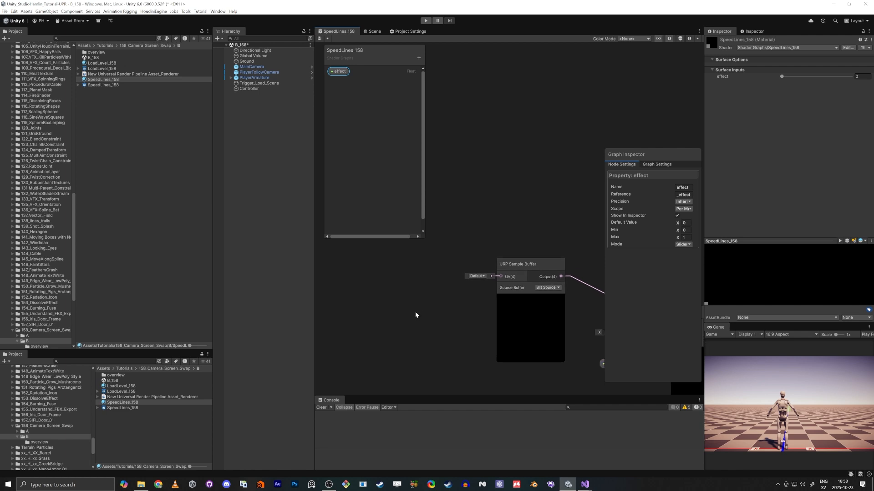
Step: Set X of the Lerp node's B input to 0, save the graph, and try the material's effect slider
{"action": "key", "text": "alt+Tab"}
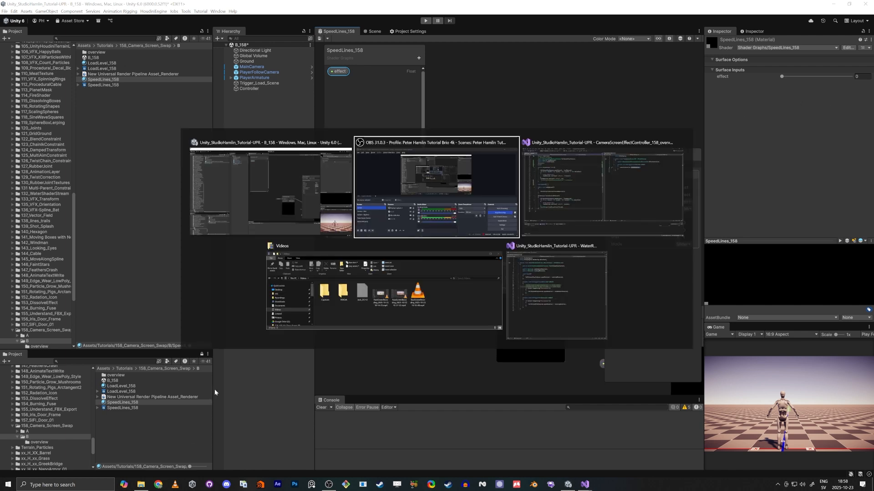
{"action": "middle_click_drag", "start_coordinate": [493, 104], "coordinate": [514, 90]}
{"action": "scroll", "coordinate": [496, 91], "scroll_direction": "down", "scroll_amount": 3}
{"action": "middle_click_drag", "start_coordinate": [498, 129], "coordinate": [429, 109]}
{"action": "scroll", "coordinate": [429, 109], "scroll_direction": "down", "scroll_amount": 1}
{"action": "scroll", "coordinate": [507, 164], "scroll_direction": "up", "scroll_amount": 8}
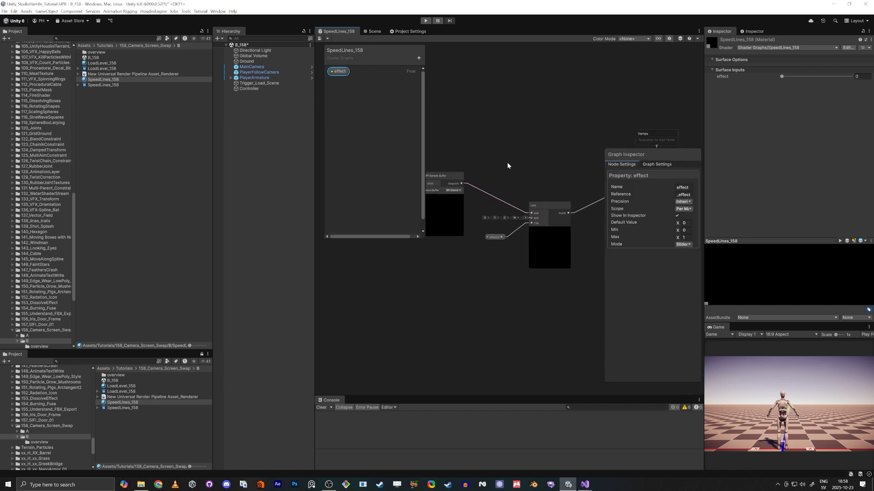
{"action": "left_click", "coordinate": [450, 279]}
{"action": "type", "text": "0"}
{"action": "key", "text": "Tab"}
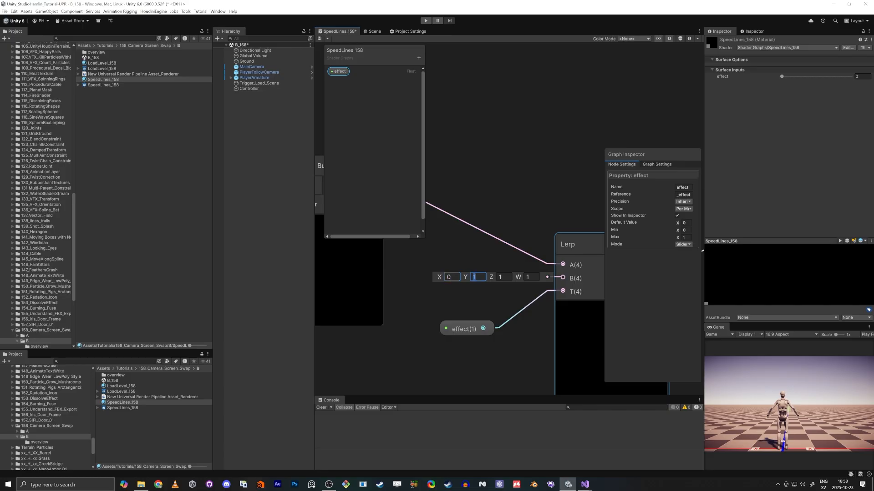
{"action": "left_click", "coordinate": [503, 191]}
{"action": "left_click", "coordinate": [320, 40]}
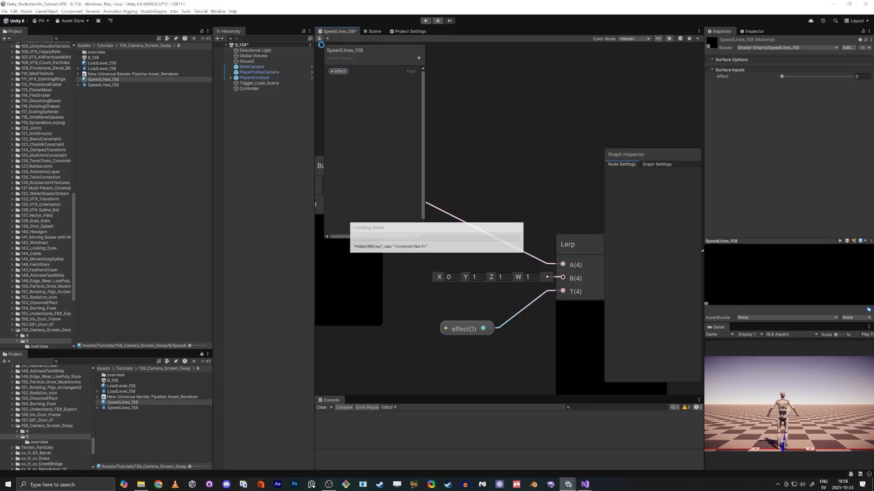
{"action": "mouse_move", "coordinate": [782, 76]}
{"action": "left_mouse_down"}
{"action": "mouse_move", "coordinate": [851, 76]}
{"action": "mouse_move", "coordinate": [781, 76]}
{"action": "left_mouse_up"}
{"action": "left_click", "coordinate": [339, 32]}
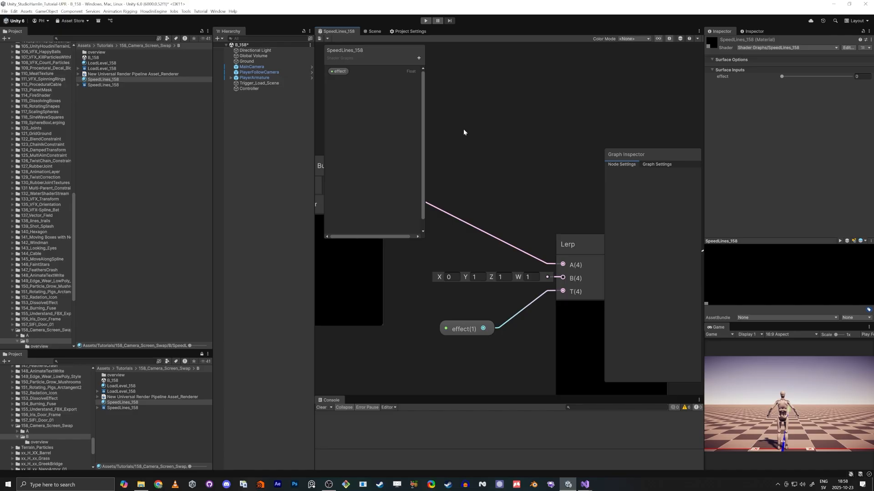
Step: Switch to Visual Studio and uncomment the line assigning runMaterial to fullScreenPassFeature.passMaterial at the end of Start()
{"action": "key", "text": "alt+Tab"}
{"action": "left_click", "coordinate": [540, 198]}
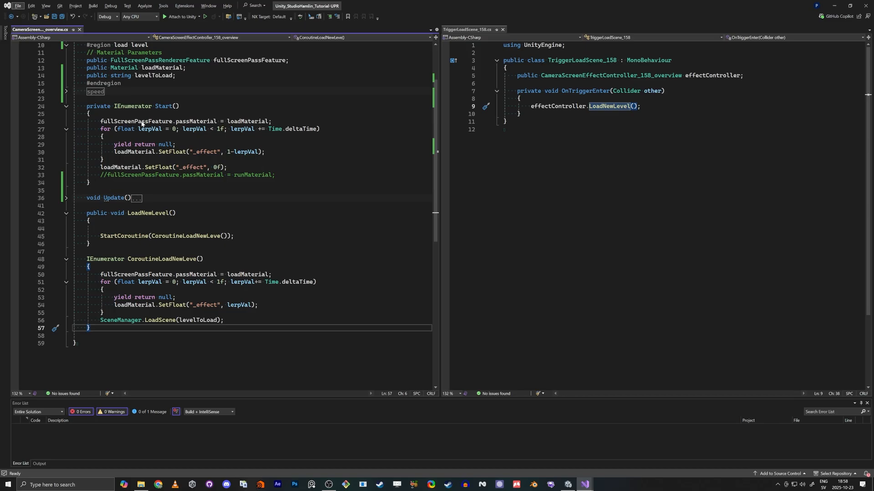
{"action": "left_click_drag", "start_coordinate": [226, 168], "coordinate": [73, 106]}
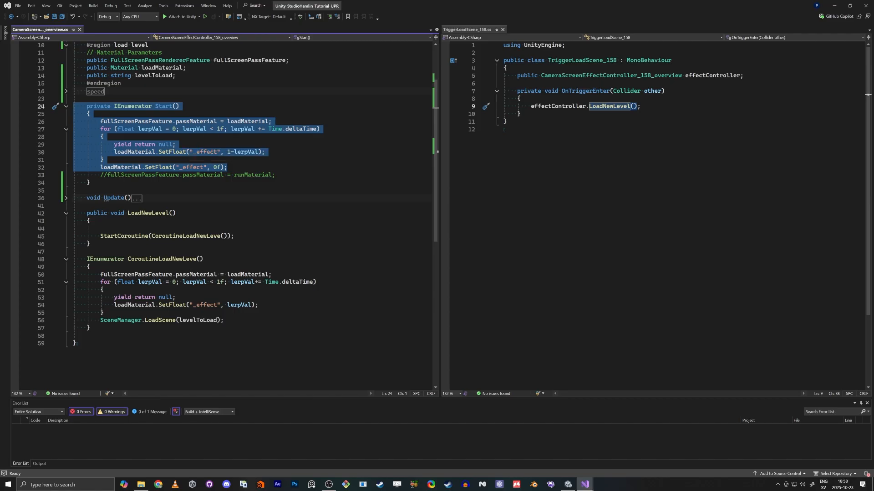
{"action": "left_click", "coordinate": [87, 190]}
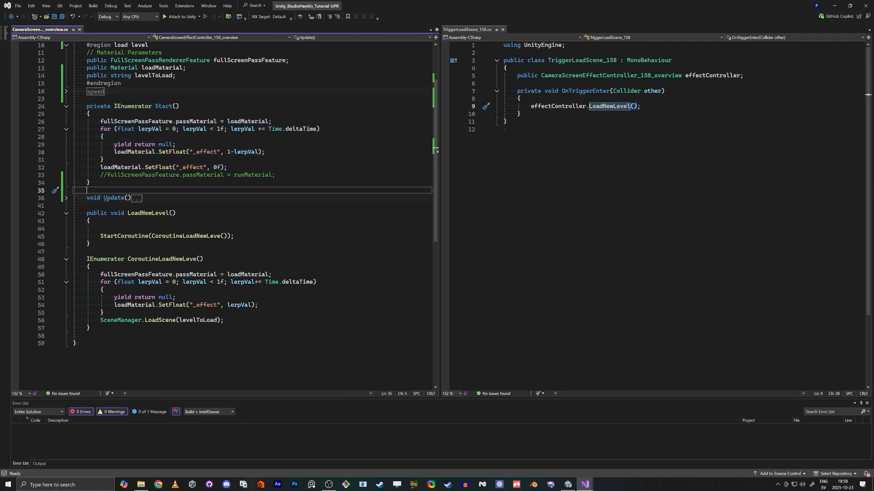
{"action": "left_click", "coordinate": [248, 175]}
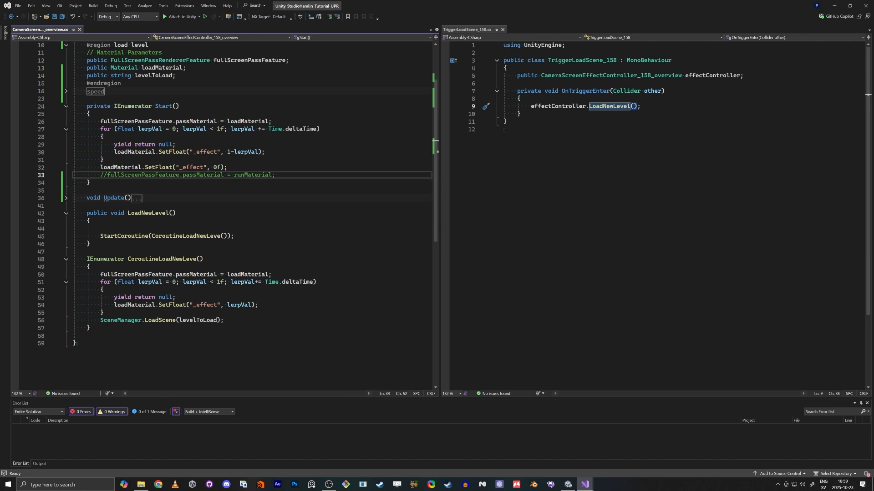
{"action": "key", "text": "Delete"}
{"action": "key", "text": "Delete"}
{"action": "scroll", "coordinate": [228, 204], "scroll_direction": "up", "scroll_amount": 3}
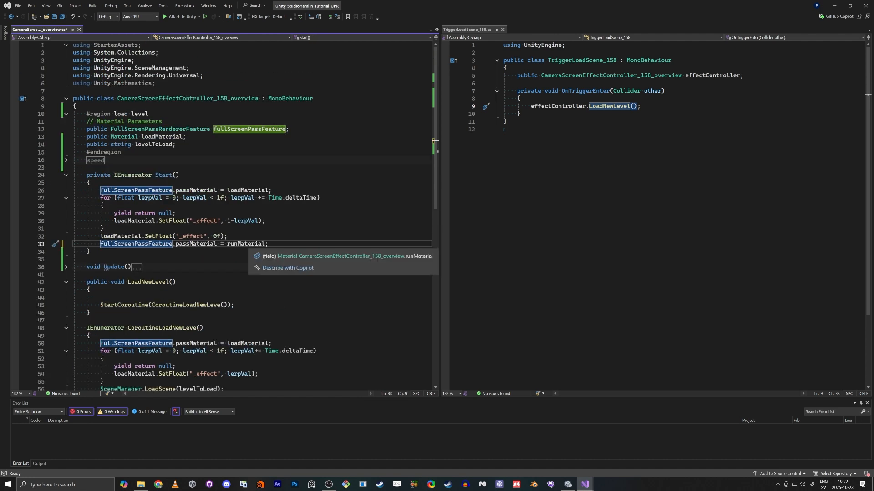
Step: Expand the speed region to check where runMaterial is declared and used, and collapse the LoadNewLevel and CoroutineLoadNewLeve methods
{"action": "left_click", "coordinate": [66, 161]}
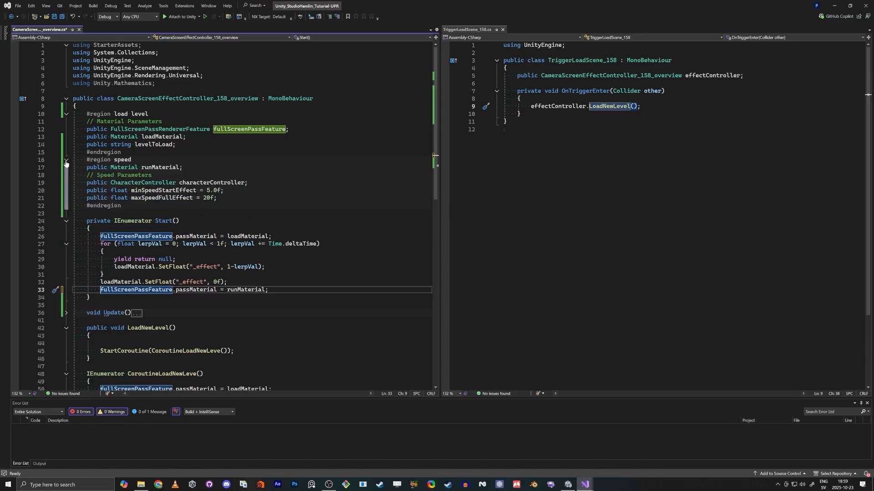
{"action": "scroll", "coordinate": [62, 163], "scroll_direction": "down", "scroll_amount": 2}
{"action": "double_click", "coordinate": [155, 122]}
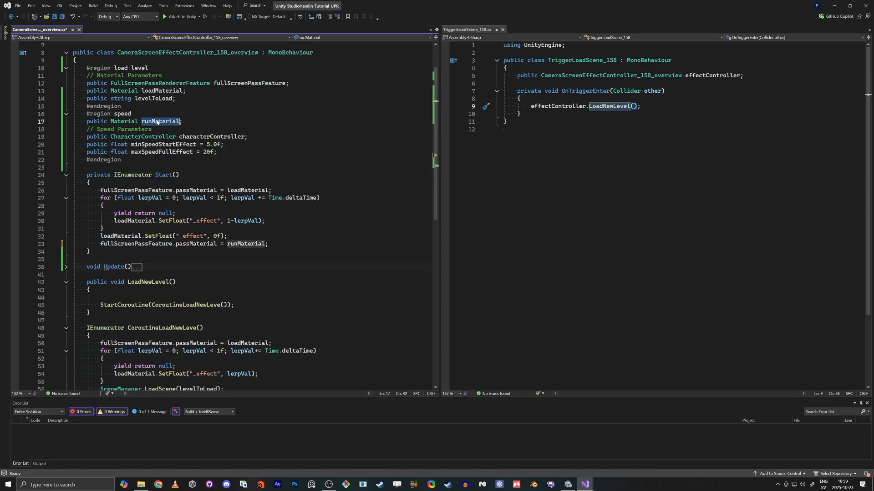
{"action": "double_click", "coordinate": [239, 244]}
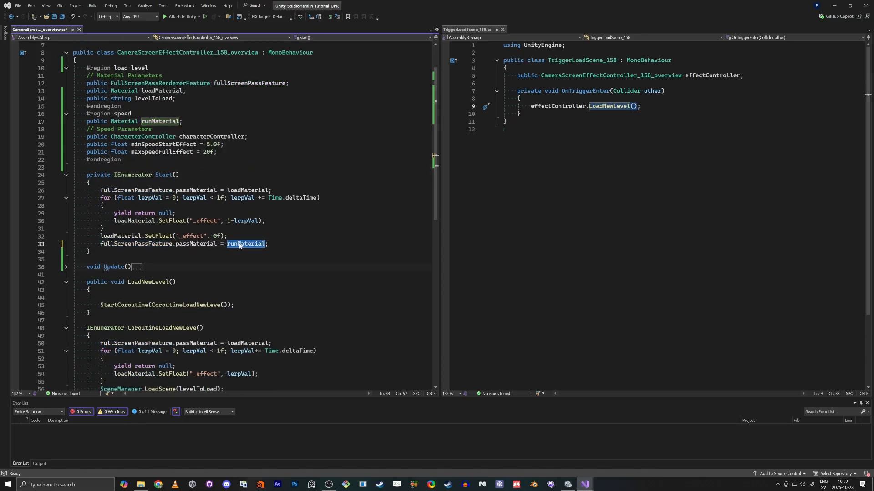
{"action": "left_click", "coordinate": [67, 283]}
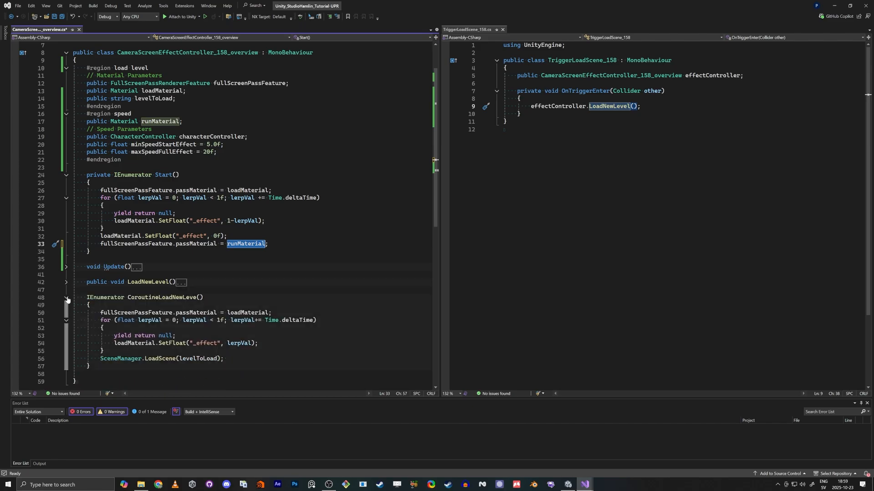
{"action": "left_click", "coordinate": [67, 298]}
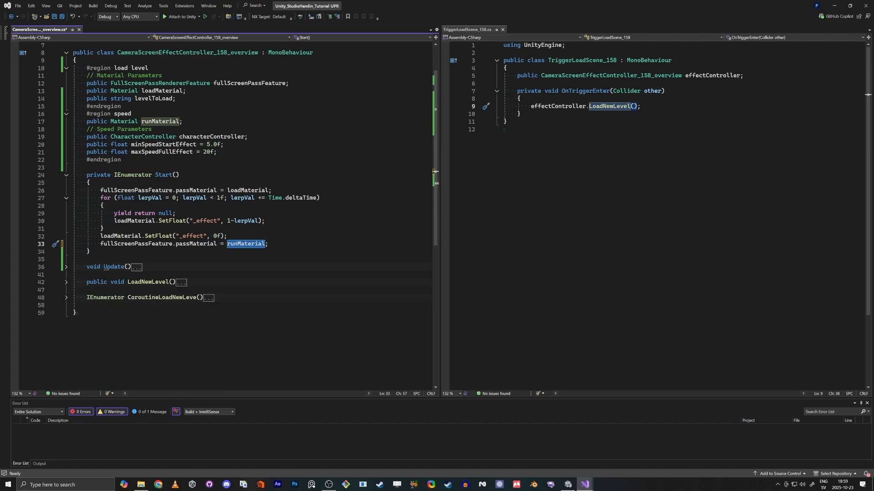
{"action": "scroll", "coordinate": [228, 182], "scroll_direction": "down", "scroll_amount": 2}
{"action": "scroll", "coordinate": [228, 182], "scroll_direction": "up", "scroll_amount": 1}
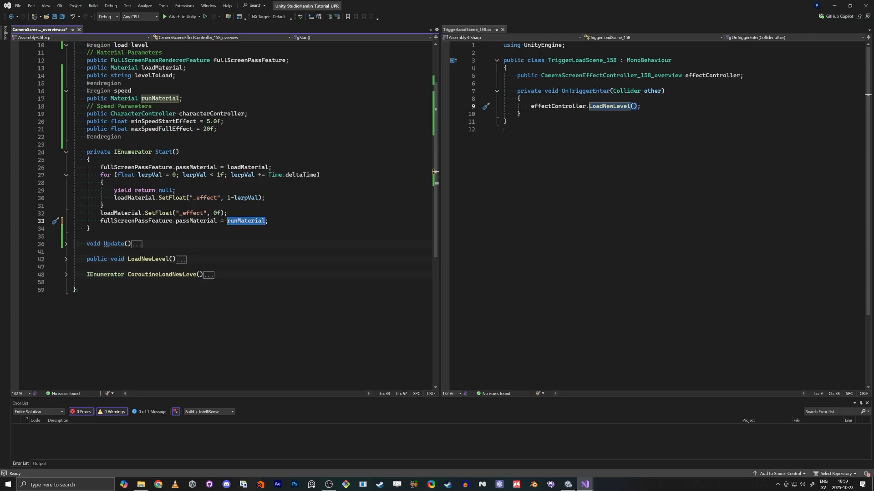
Step: Switch to Unity to try the SpeedLines_158 material's effect slider, and return to Visual Studio
{"action": "key", "text": "alt+Tab"}
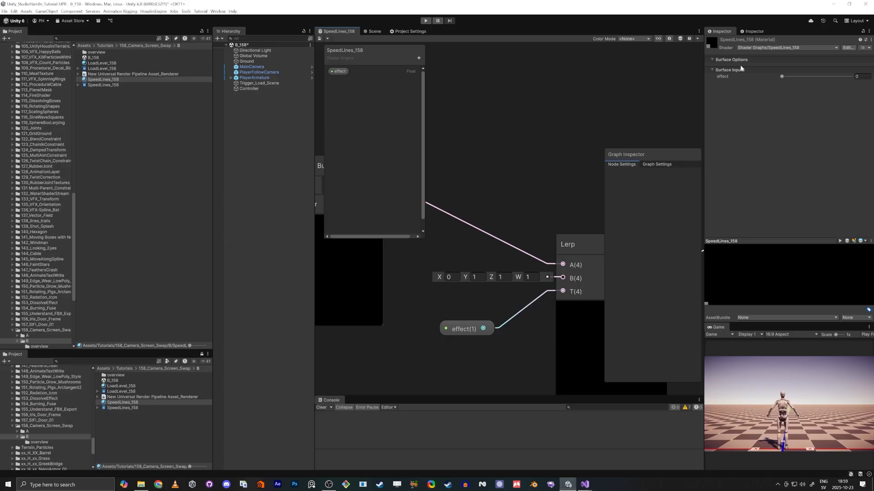
{"action": "mouse_move", "coordinate": [784, 76]}
{"action": "left_mouse_down"}
{"action": "mouse_move", "coordinate": [839, 80]}
{"action": "mouse_move", "coordinate": [797, 87]}
{"action": "left_mouse_up"}
{"action": "key", "text": "alt+Tab"}
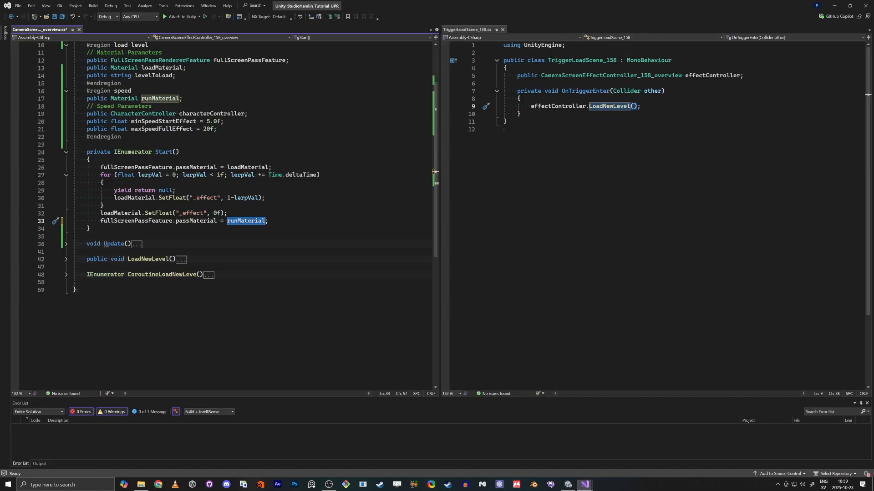
Step: Expand Update() and uncomment its math.remap effect line and the runMaterial.SetFloat("_effect", effect) line
{"action": "left_click", "coordinate": [66, 244]}
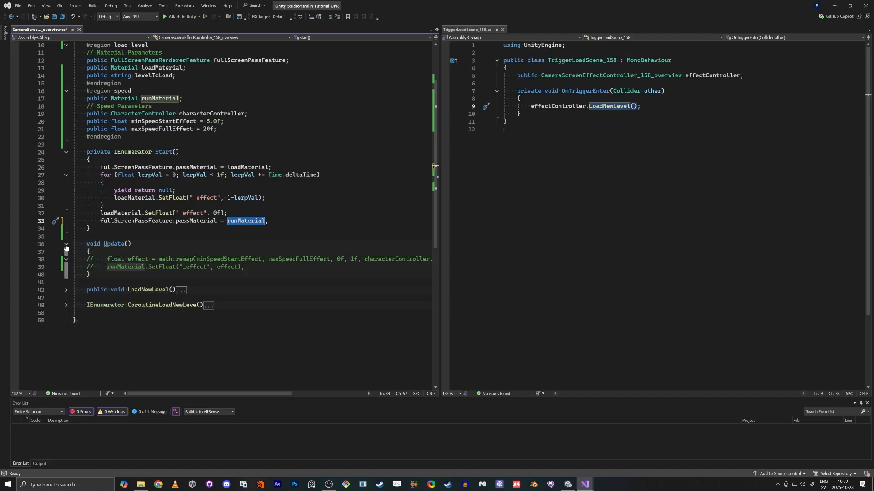
{"action": "left_click", "coordinate": [94, 259]}
{"action": "key", "text": "BackSpace"}
{"action": "key", "text": "BackSpace"}
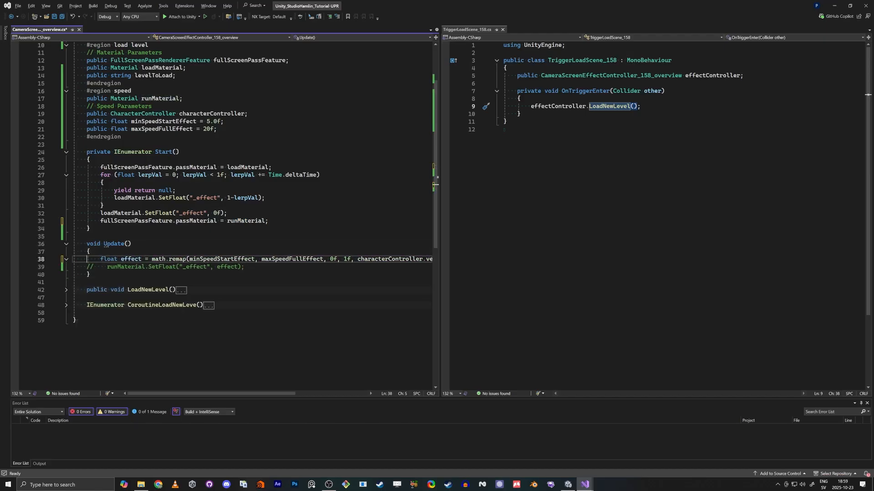
{"action": "key", "text": "Down"}
{"action": "key", "text": "Delete"}
{"action": "key", "text": "Delete"}
{"action": "key", "text": "Delete"}
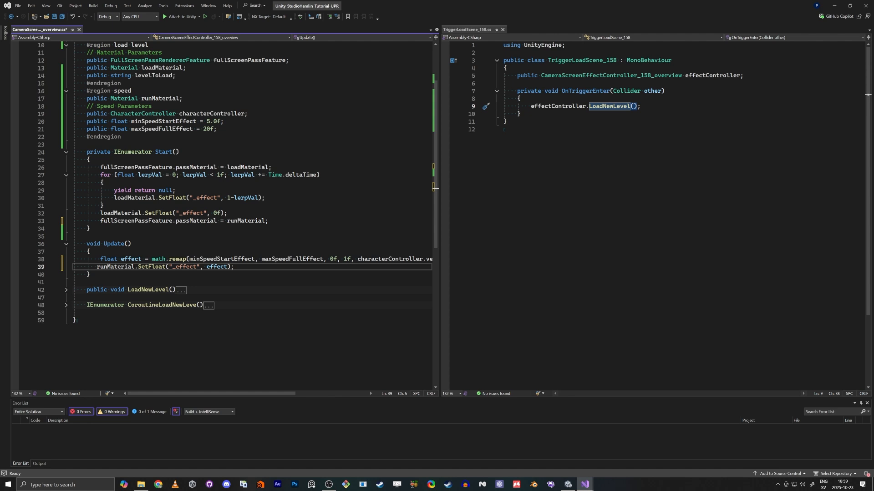
{"action": "double_click", "coordinate": [220, 267]}
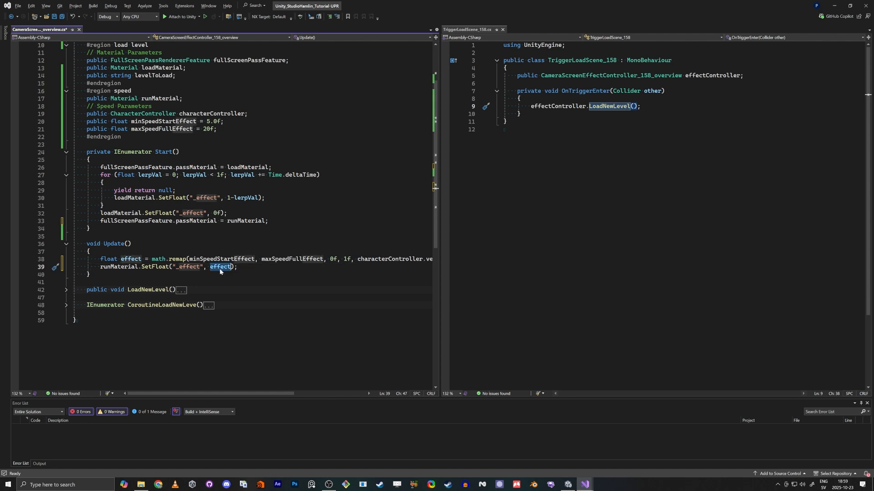
{"action": "left_click", "coordinate": [220, 267]}
{"action": "left_click_drag", "start_coordinate": [237, 267], "coordinate": [96, 267]}
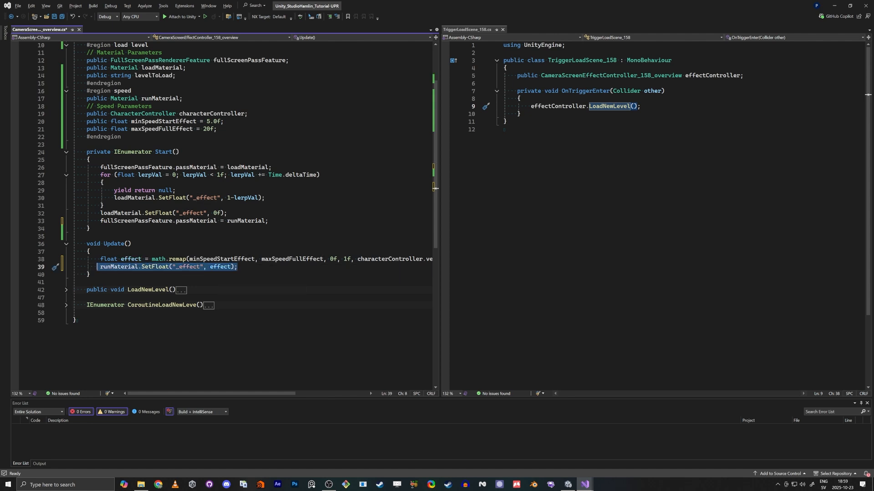
{"action": "left_click", "coordinate": [318, 337]}
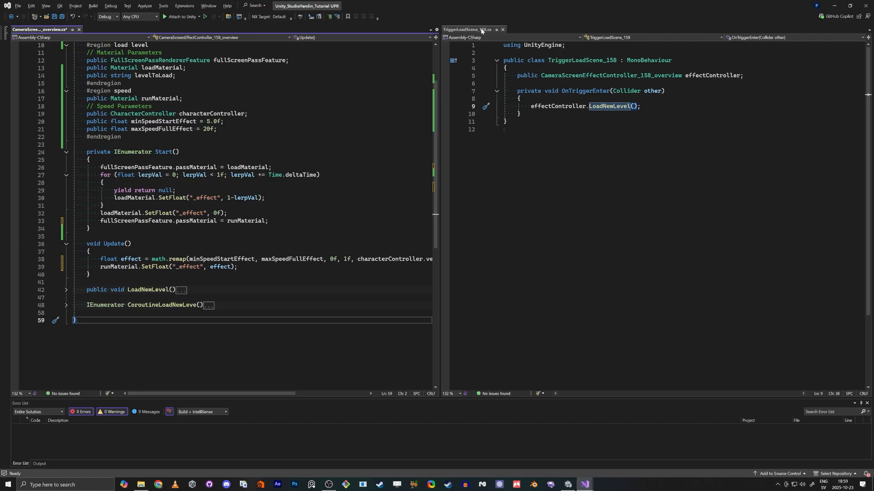
Step: Close TriggerLoadScene_158.cs and examine the characterController.velocity.magnitude argument of the math.remap call in Update()
{"action": "left_click", "coordinate": [502, 29]}
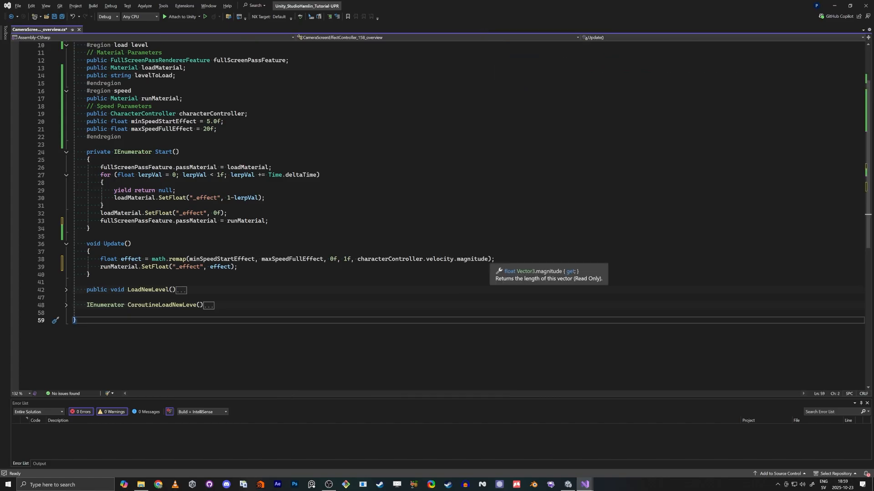
{"action": "left_click_drag", "start_coordinate": [488, 259], "coordinate": [357, 259]}
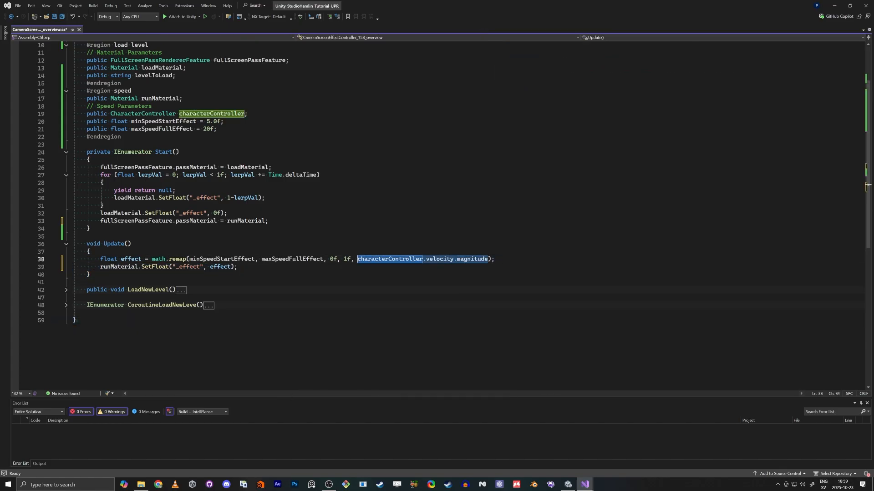
{"action": "left_click", "coordinate": [441, 259]}
{"action": "double_click", "coordinate": [473, 259]}
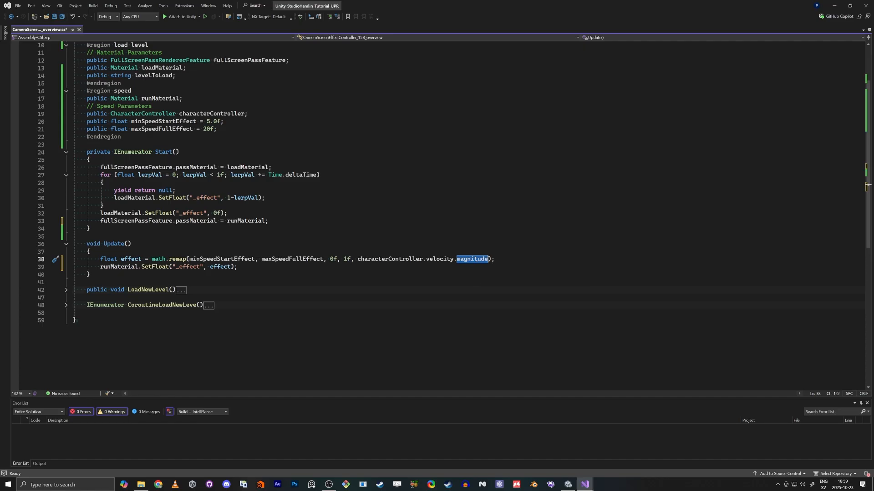
{"action": "left_click", "coordinate": [131, 244]}
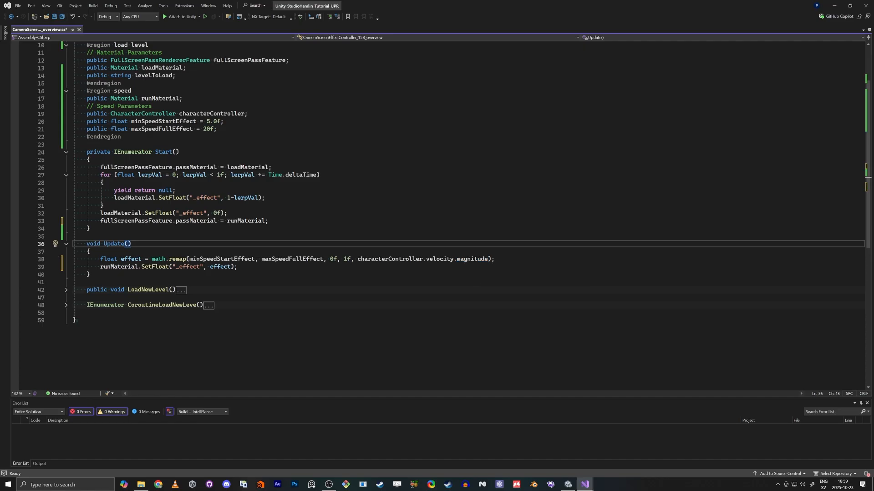
Step: Collapse the Start() method and the load level region, and review the remaining speed code in the class
{"action": "left_click_drag", "start_coordinate": [227, 213], "coordinate": [73, 167]}
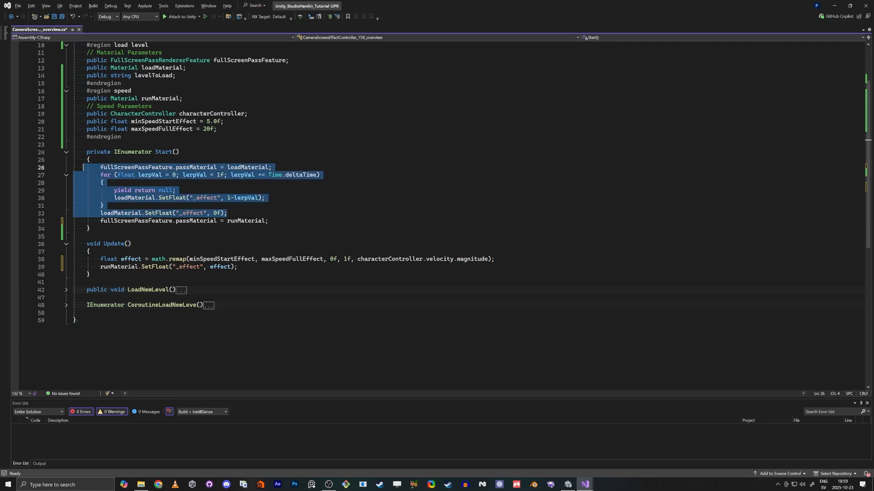
{"action": "left_click", "coordinate": [72, 168]}
{"action": "left_click", "coordinate": [68, 152]}
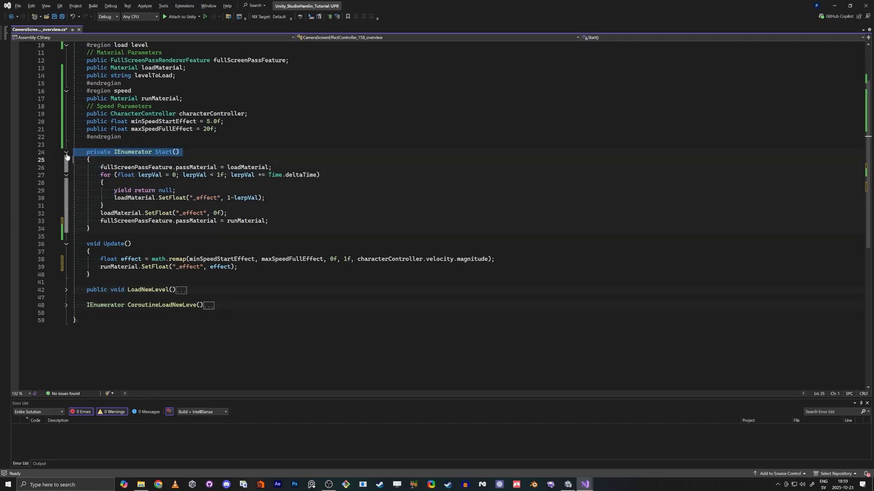
{"action": "left_click", "coordinate": [66, 152]}
{"action": "left_click", "coordinate": [66, 45]}
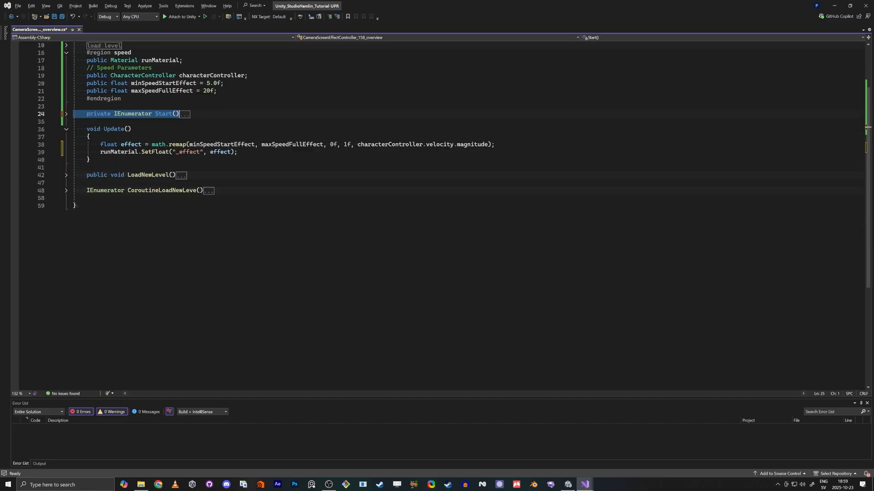
{"action": "scroll", "coordinate": [209, 262], "scroll_direction": "up", "scroll_amount": 3}
{"action": "left_click_drag", "start_coordinate": [90, 228], "coordinate": [73, 115]}
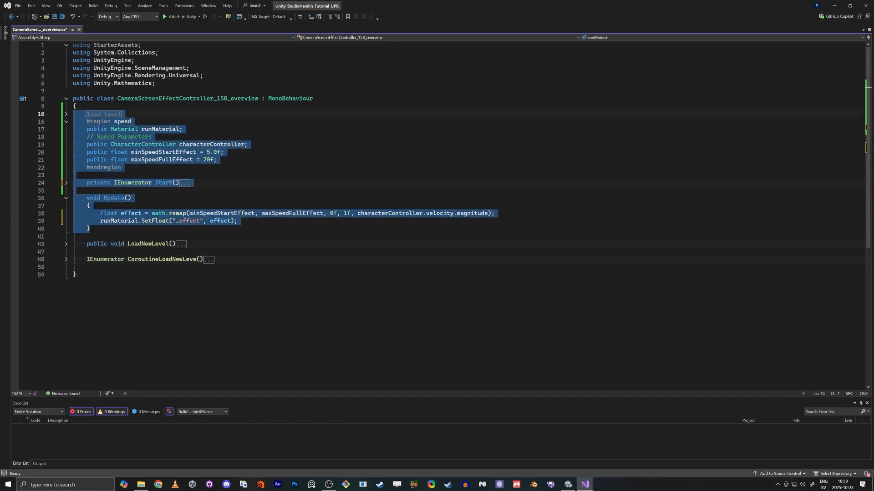
{"action": "left_click", "coordinate": [77, 274]}
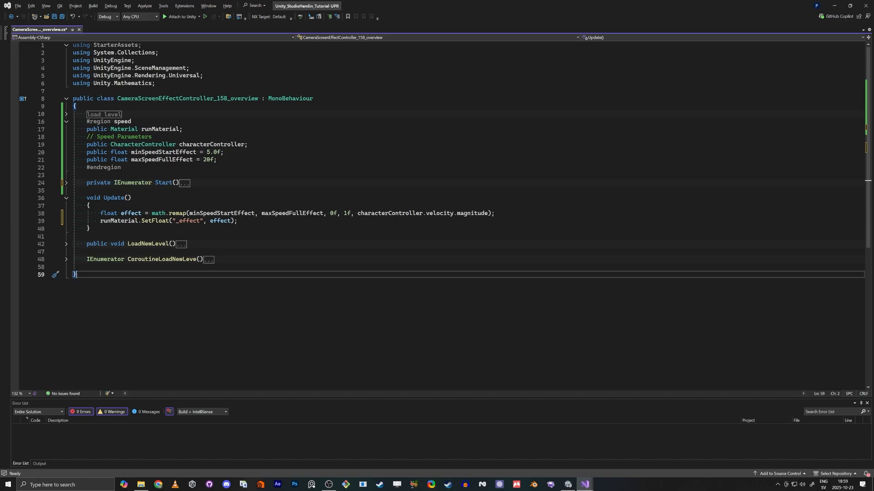
Step: Examine the minSpeedStartEffect, maxSpeedFullEffect and characterController declarations and where Update() uses them
{"action": "left_click", "coordinate": [156, 152]}
{"action": "double_click", "coordinate": [161, 160]}
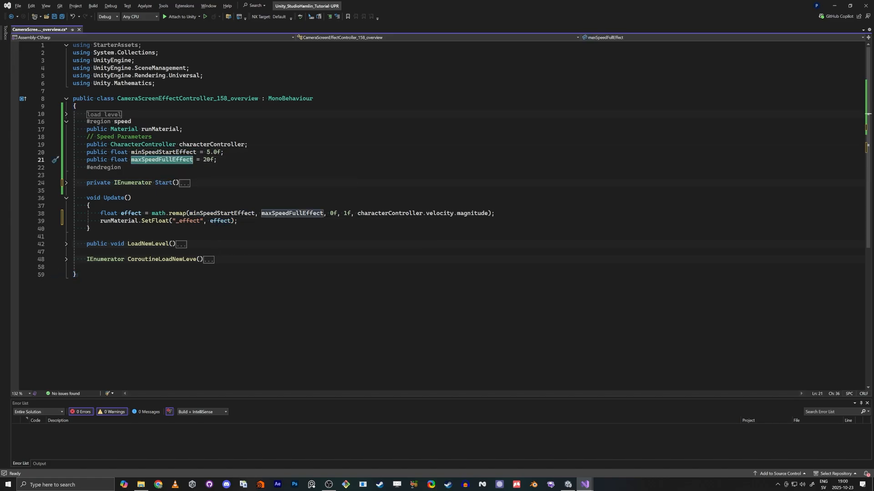
{"action": "left_click", "coordinate": [90, 205]}
{"action": "double_click", "coordinate": [170, 146]}
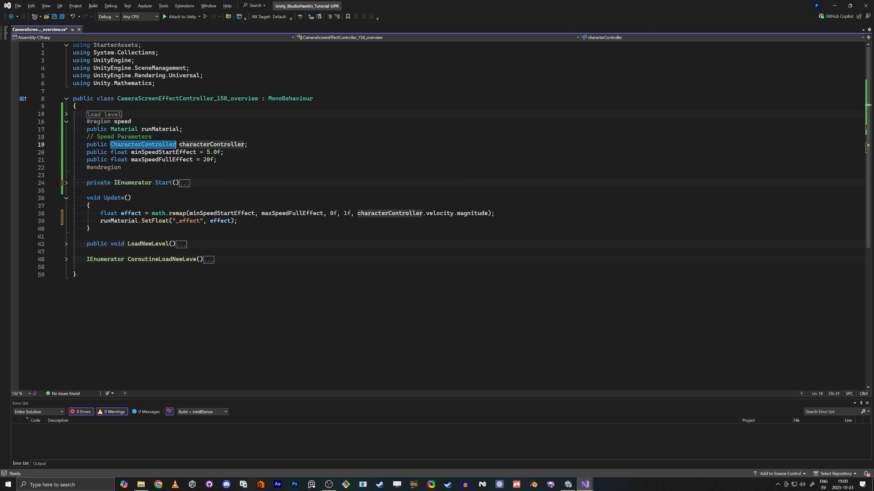
Step: Switch to Unity and assign PlayerArmature as the Character Controller in the Controller object's Camera Screen Effect Controller script
{"action": "key", "text": "alt+Tab"}
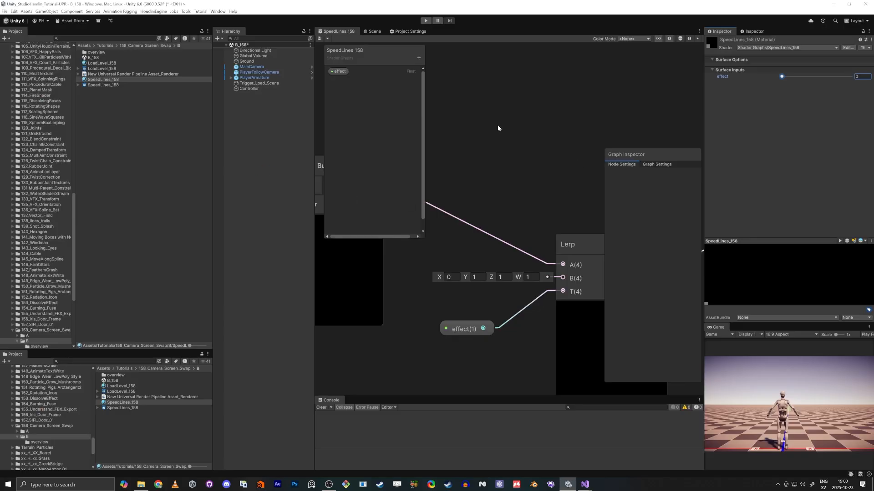
{"action": "left_click", "coordinate": [245, 89]}
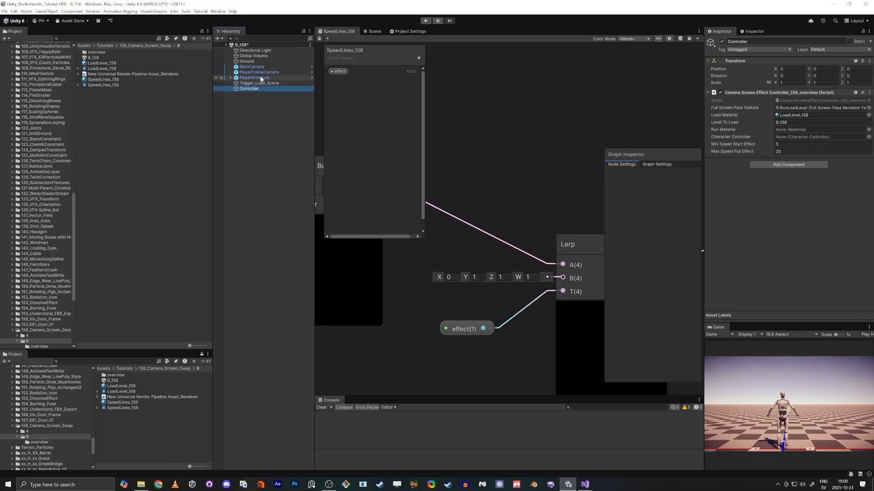
{"action": "left_click_drag", "start_coordinate": [253, 73], "coordinate": [794, 137]}
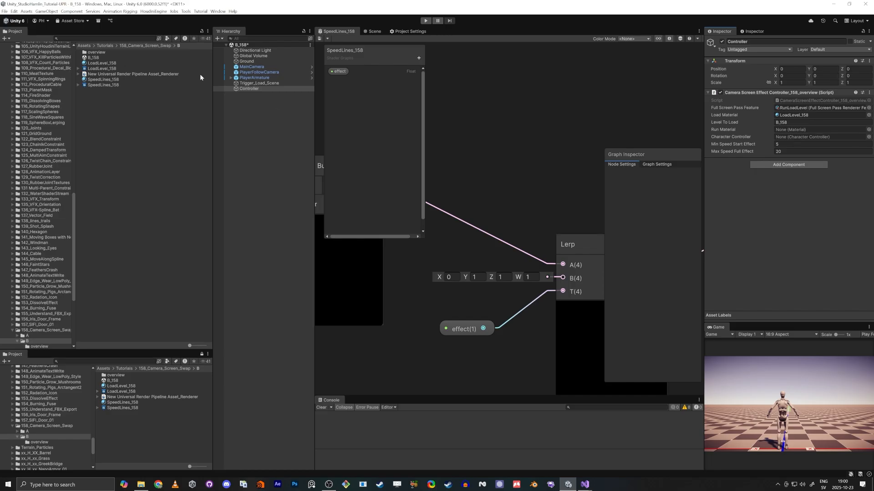
{"action": "left_click_drag", "start_coordinate": [255, 74], "coordinate": [809, 136]}
{"action": "left_click_drag", "start_coordinate": [250, 77], "coordinate": [789, 137]}
Step: Inspect PlayerArmature's Character Controller component, collapsing its Third Person Controller script
{"action": "left_click", "coordinate": [249, 78]}
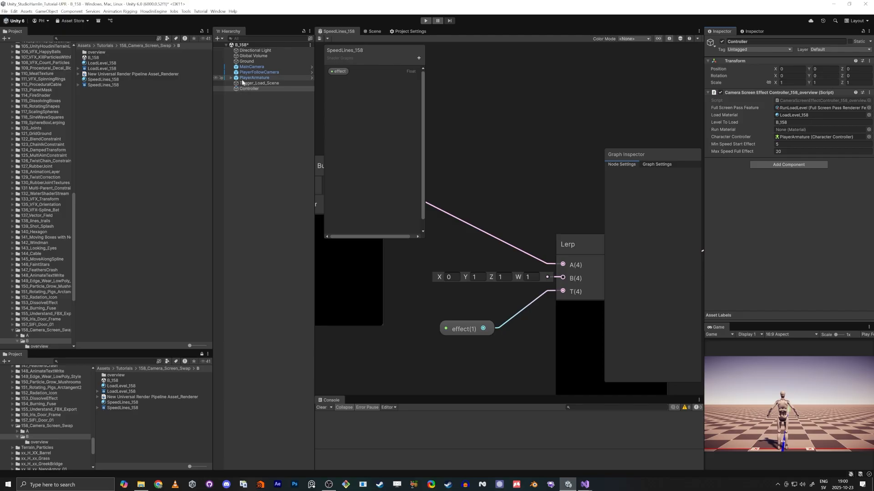
{"action": "left_click", "coordinate": [231, 78]}
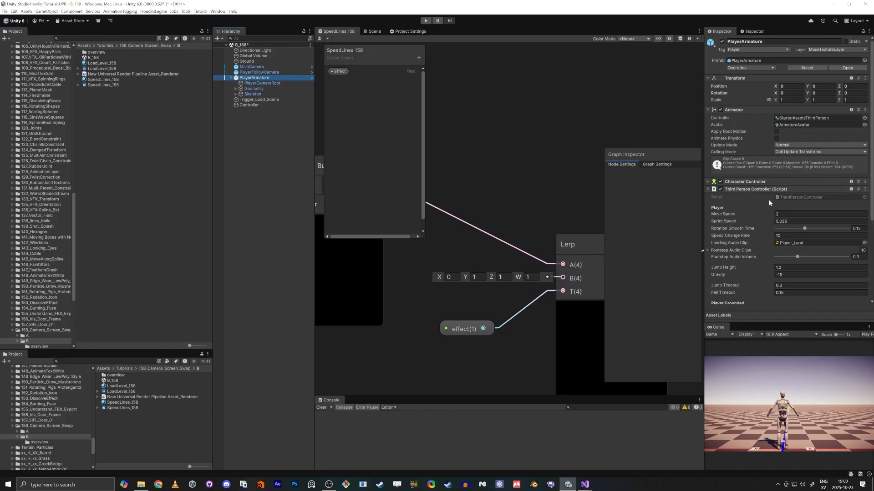
{"action": "left_click", "coordinate": [740, 188]}
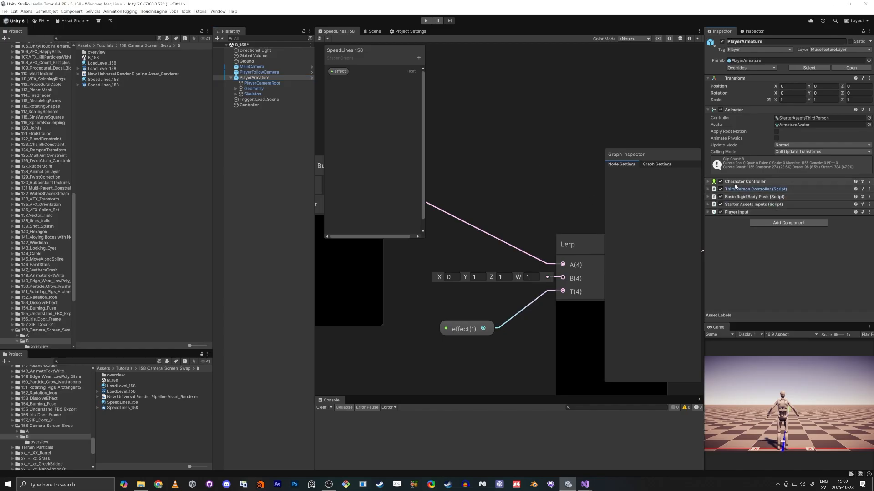
{"action": "left_click", "coordinate": [710, 183]}
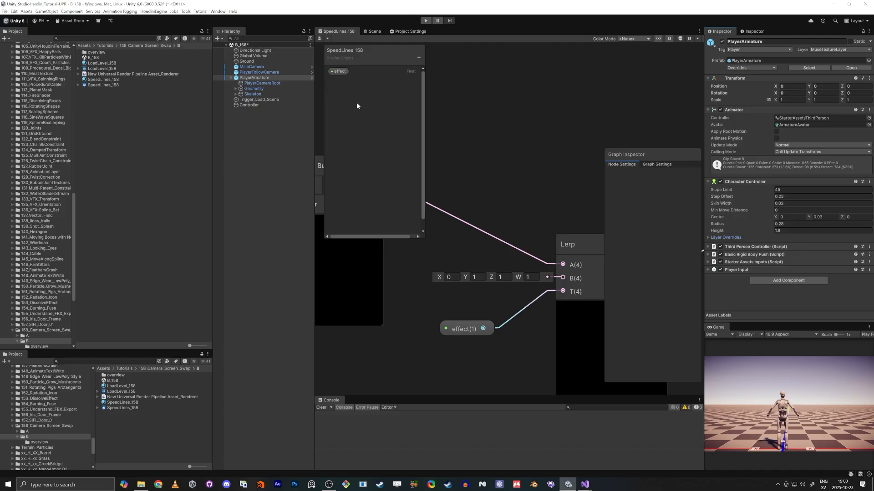
Step: Assign the SpeedLines_158 material as the Controller object's Run Material, and briefly run and stop the scene
{"action": "left_click", "coordinate": [248, 105]}
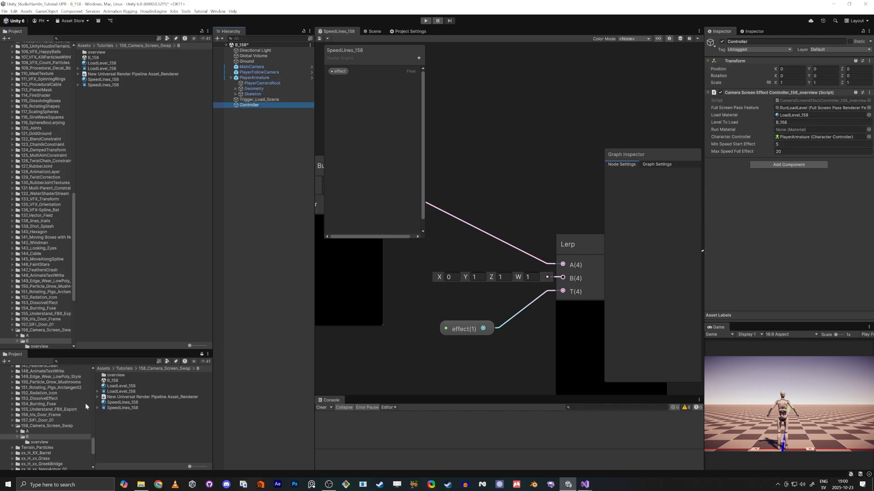
{"action": "left_click_drag", "start_coordinate": [119, 403], "coordinate": [792, 130]}
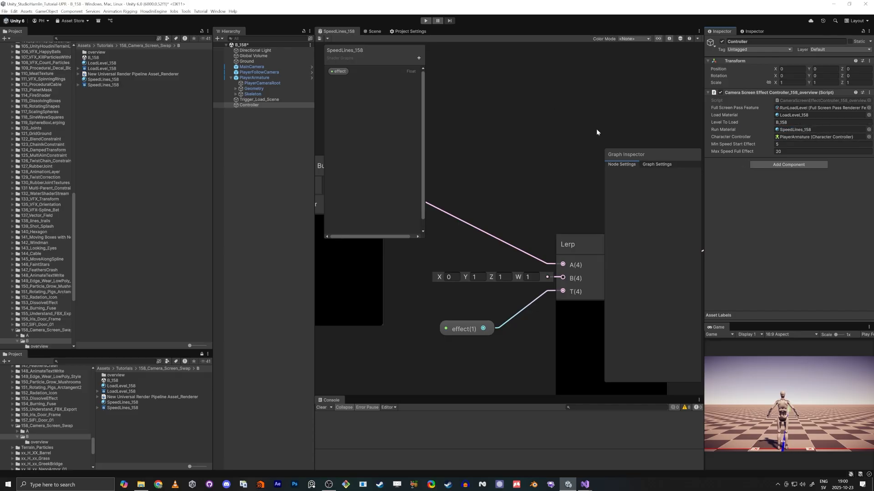
{"action": "left_click", "coordinate": [426, 21]}
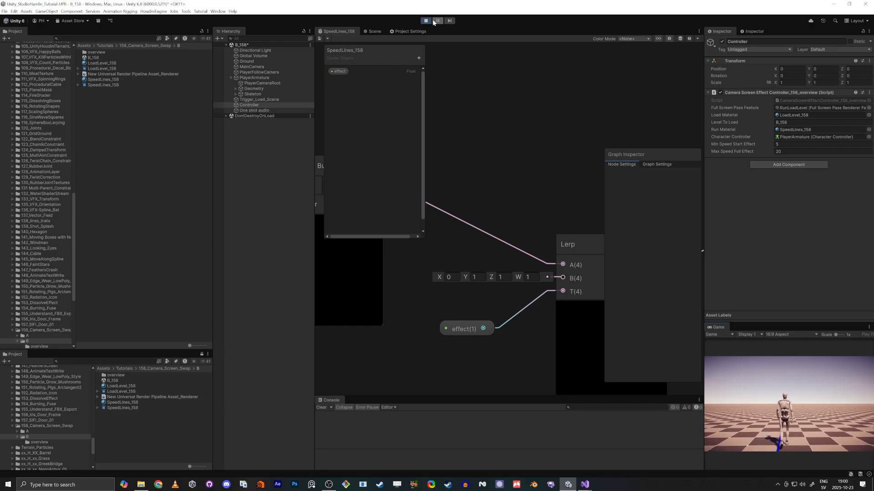
{"action": "left_click", "coordinate": [427, 21]}
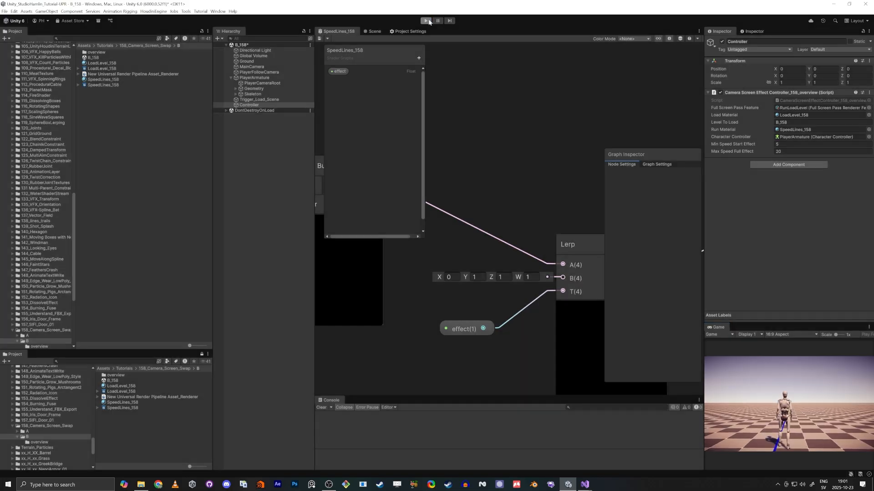
Step: Set PlayerArmature's Third Person Controller Move Speed to 3 and Sprint Speed to 20
{"action": "left_click", "coordinate": [800, 152]}
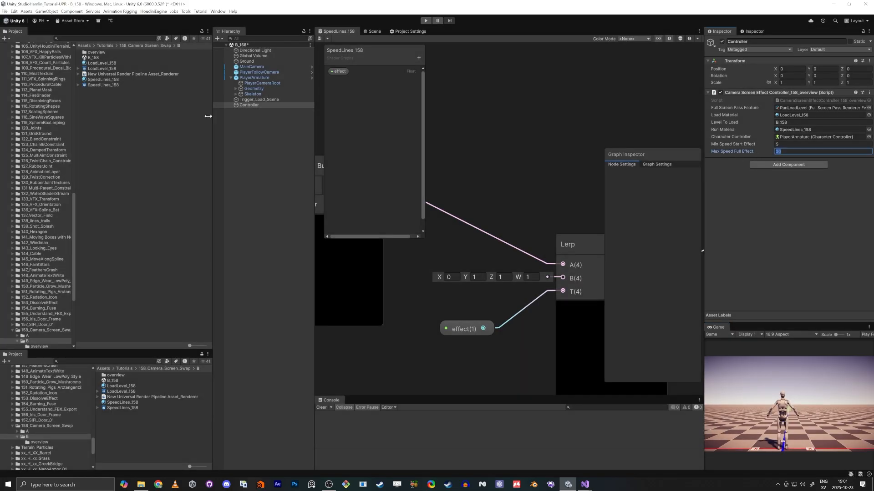
{"action": "left_click", "coordinate": [248, 78]}
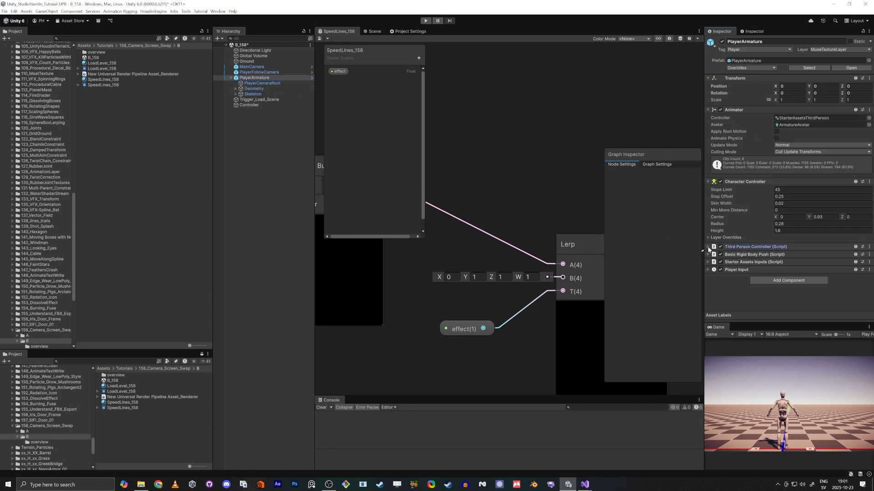
{"action": "left_click", "coordinate": [710, 246]}
{"action": "scroll", "coordinate": [712, 248], "scroll_direction": "down", "scroll_amount": 2}
{"action": "left_click", "coordinate": [775, 234]}
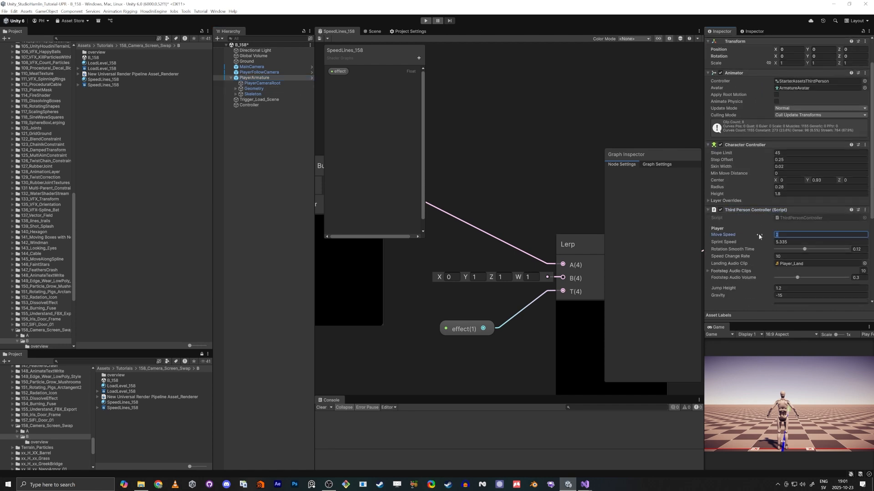
{"action": "type", "text": "3"}
{"action": "key", "text": "Tab"}
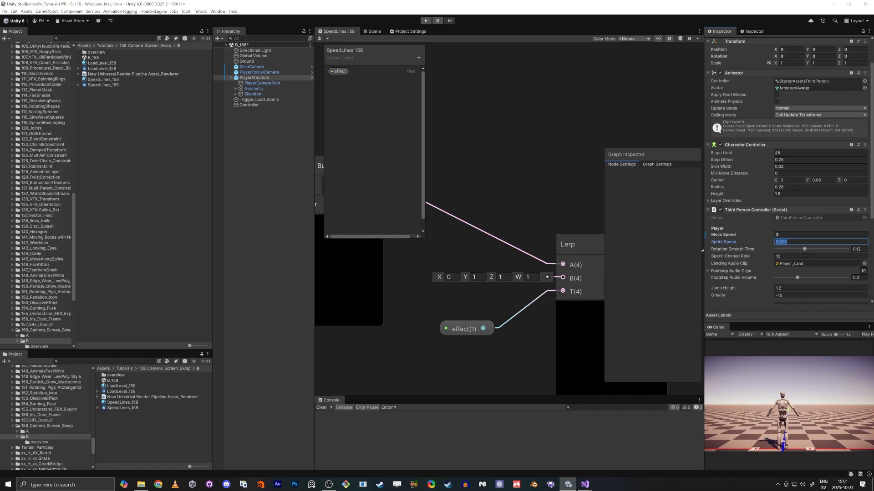
{"action": "type", "text": "20"}
{"action": "key", "text": "Tab"}
Step: Play the scene, run the character forward and back to test the speed effect, and stop playback
{"action": "left_click", "coordinate": [425, 21]}
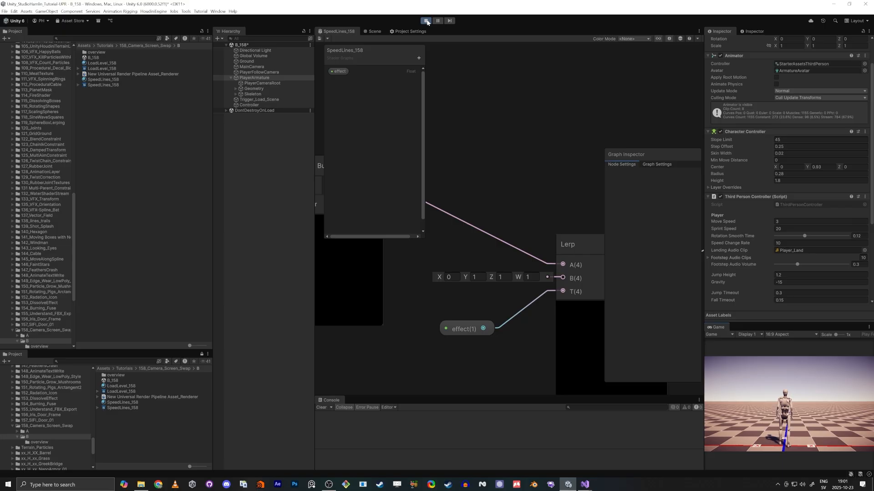
{"action": "key", "text": "w"}
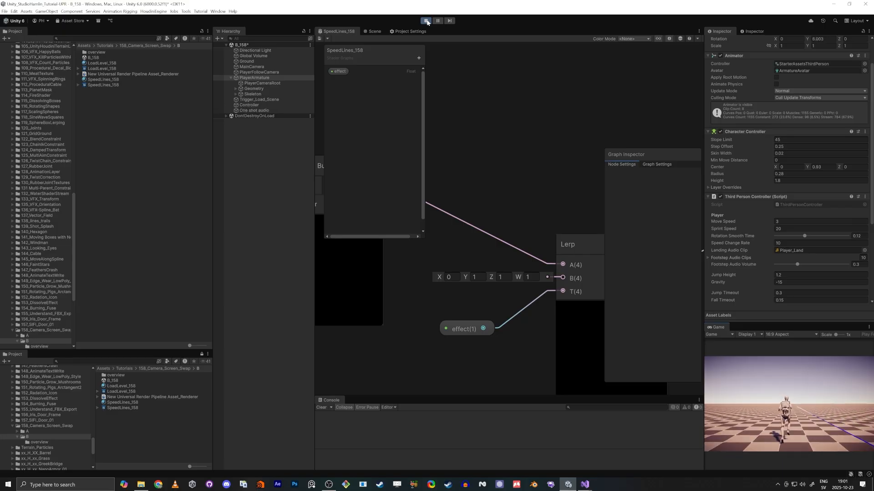
{"action": "key", "text": "s"}
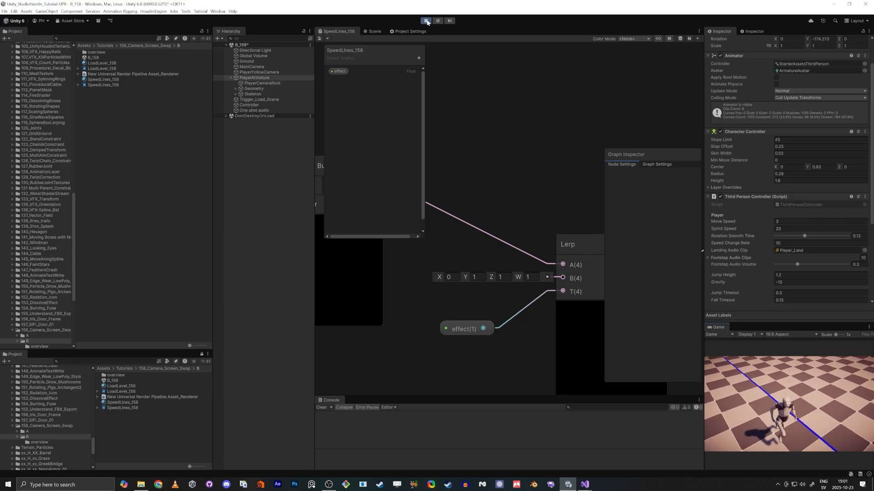
{"action": "key", "text": "w"}
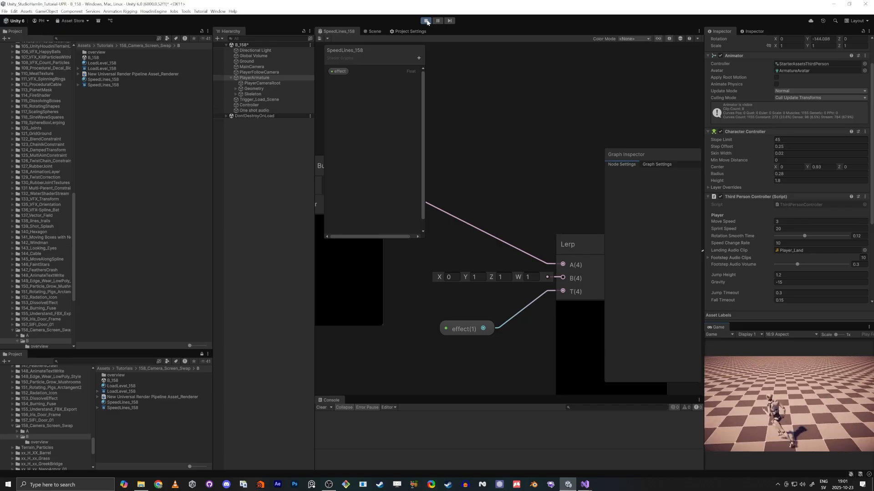
{"action": "left_click", "coordinate": [426, 21]}
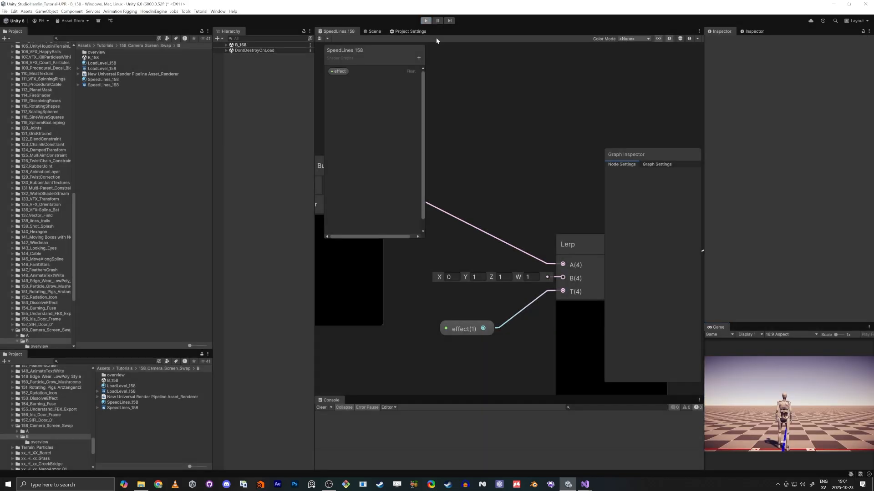
Step: Return to Visual Studio and expand the Start(), Update(), LoadNewLevel() and CoroutineLoadNewLeve() methods and the load level region
{"action": "key", "text": "alt+Tab"}
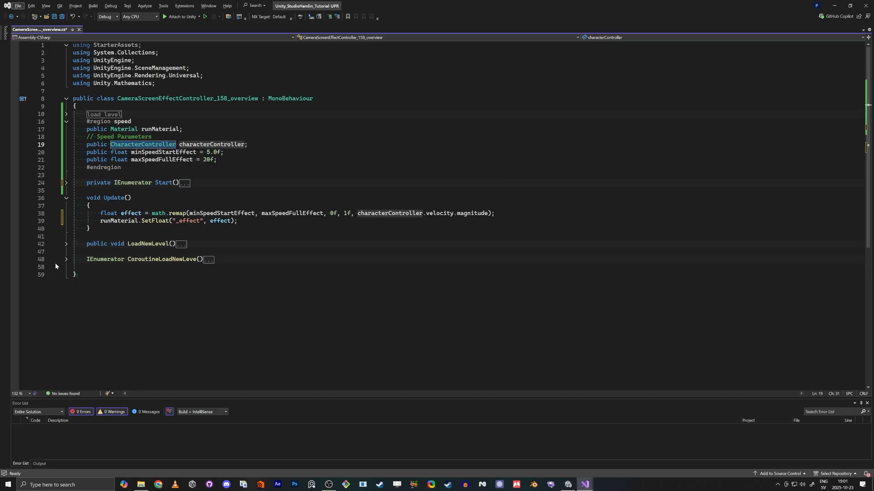
{"action": "left_click", "coordinate": [66, 260]}
{"action": "left_click", "coordinate": [66, 244]}
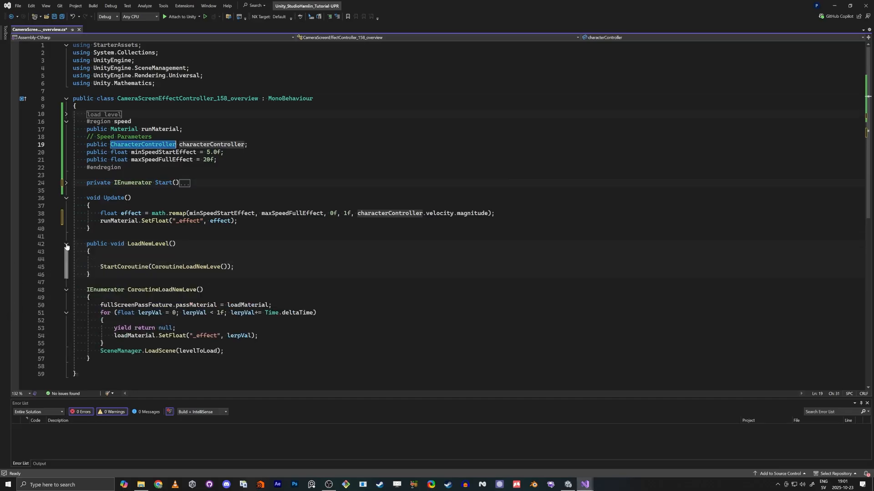
{"action": "left_click", "coordinate": [66, 198]}
{"action": "left_click", "coordinate": [66, 183]}
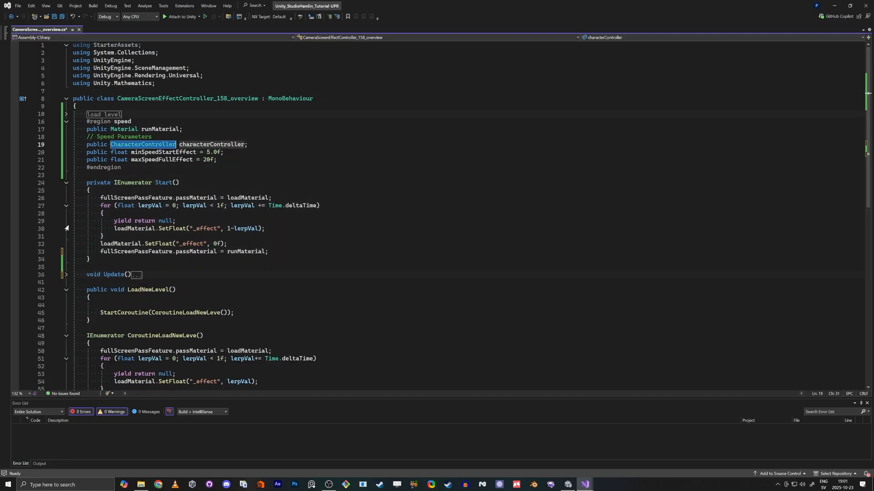
{"action": "left_click", "coordinate": [66, 274]}
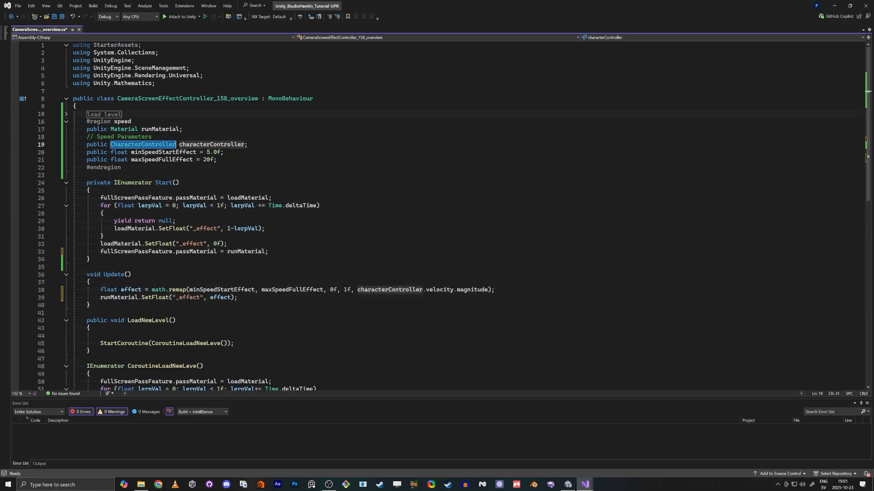
{"action": "left_click", "coordinate": [66, 114]}
{"action": "left_click", "coordinate": [121, 152]}
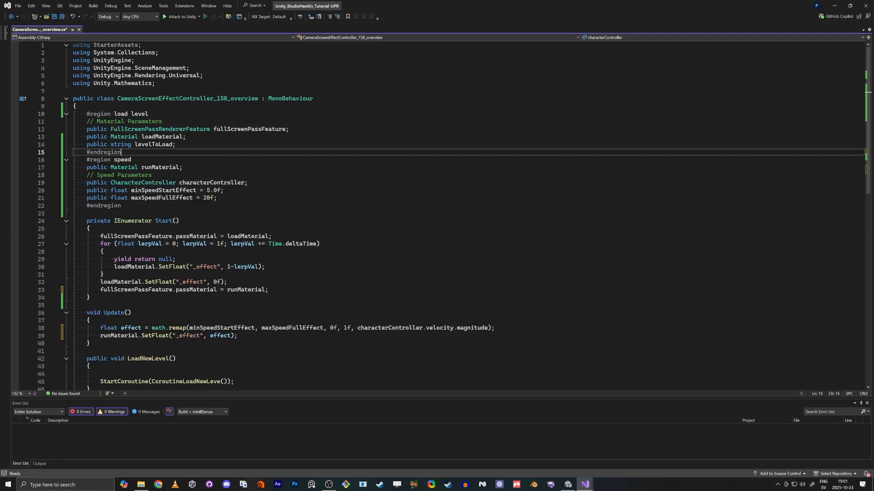
Step: Save the CameraScreenEffectController_158_overview script and switch back to Unity
{"action": "key", "text": "ctrl+s"}
{"action": "key", "text": "alt+Tab"}
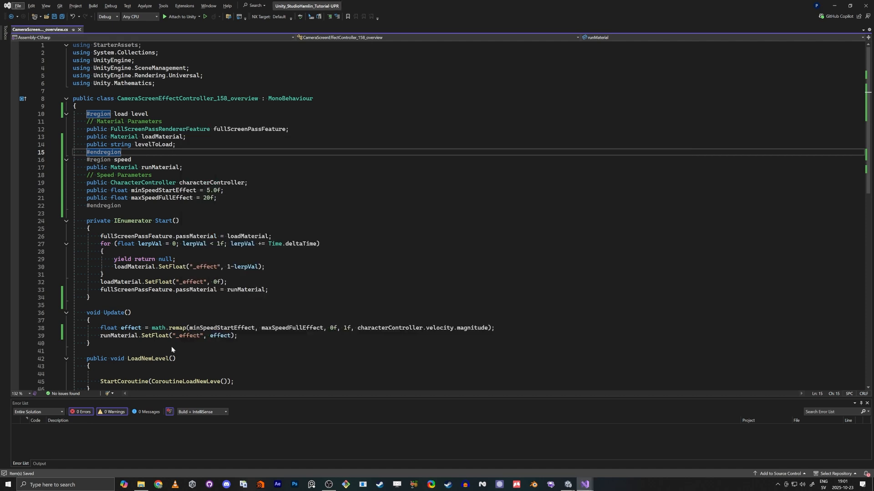
{"action": "key", "text": "alt+Tab"}
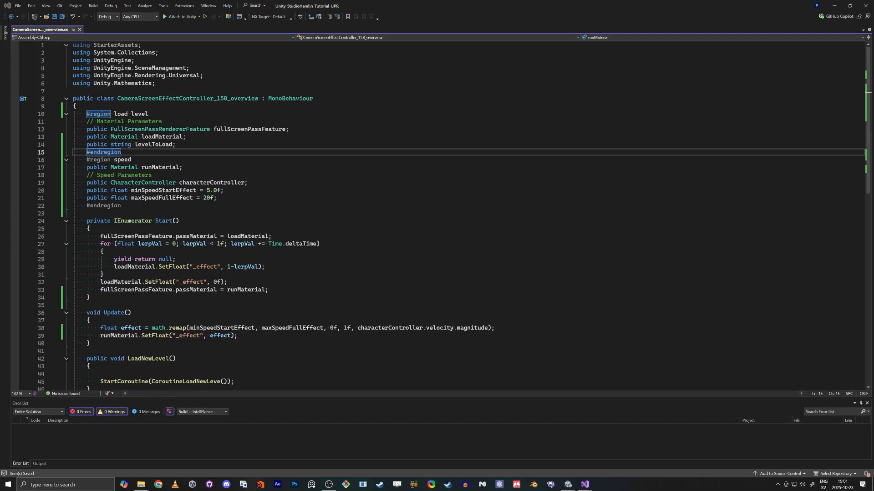
{"action": "key", "text": "alt+Tab"}
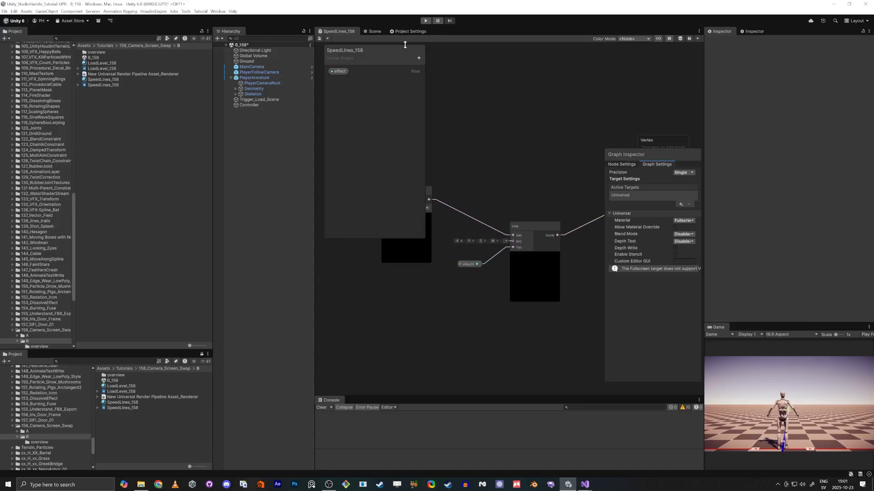
Step: Play the scene and move the graph's effect property node farther away from the Lerp node
{"action": "left_click", "coordinate": [425, 21]}
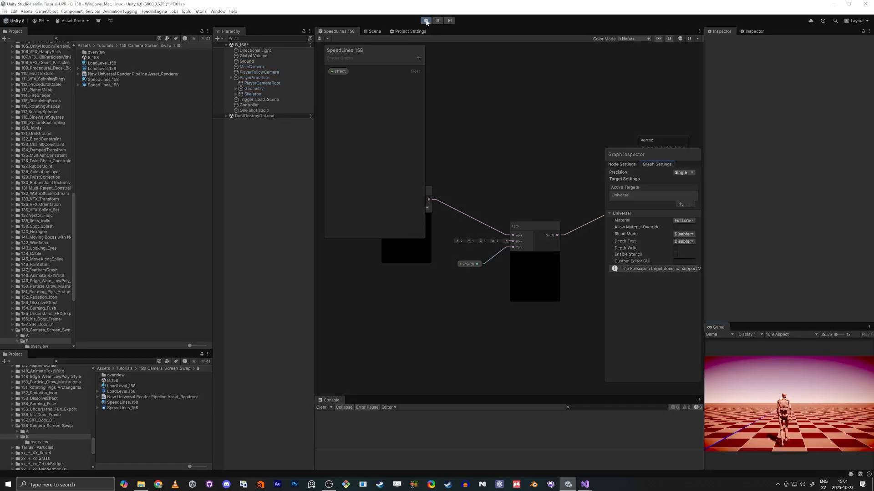
{"action": "left_click", "coordinate": [468, 264]}
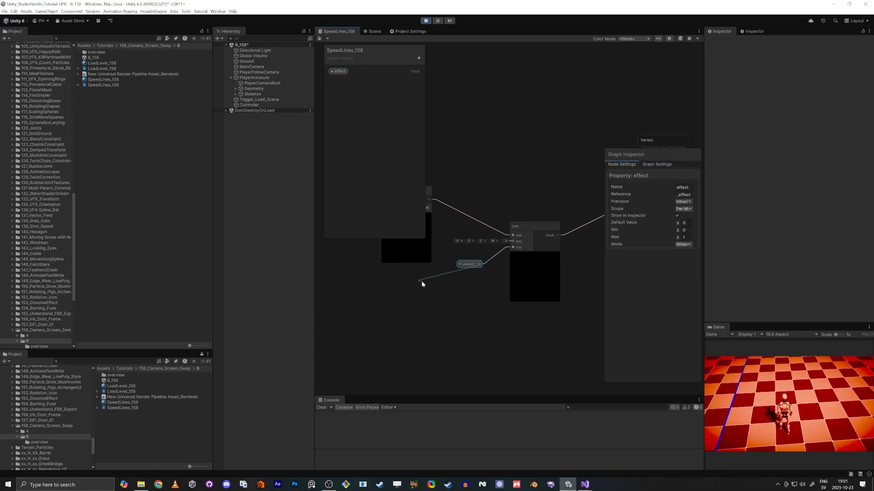
{"action": "key", "text": "space"}
{"action": "left_click", "coordinate": [364, 276]}
{"action": "left_click_drag", "start_coordinate": [468, 264], "coordinate": [398, 299]}
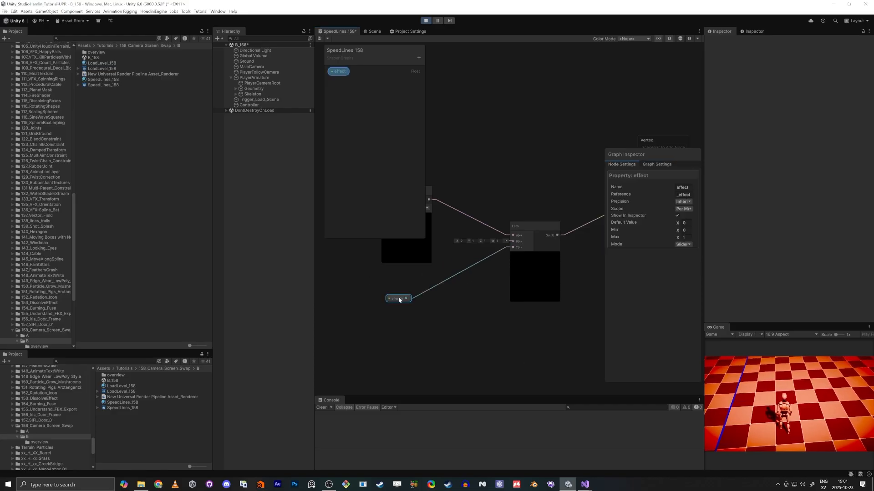
Step: Insert a Saturate node between the effect property and the Lerp node's T input, and save the graph
{"action": "left_click", "coordinate": [446, 284]}
{"action": "key", "text": "space"}
{"action": "type", "text": "saturate"}
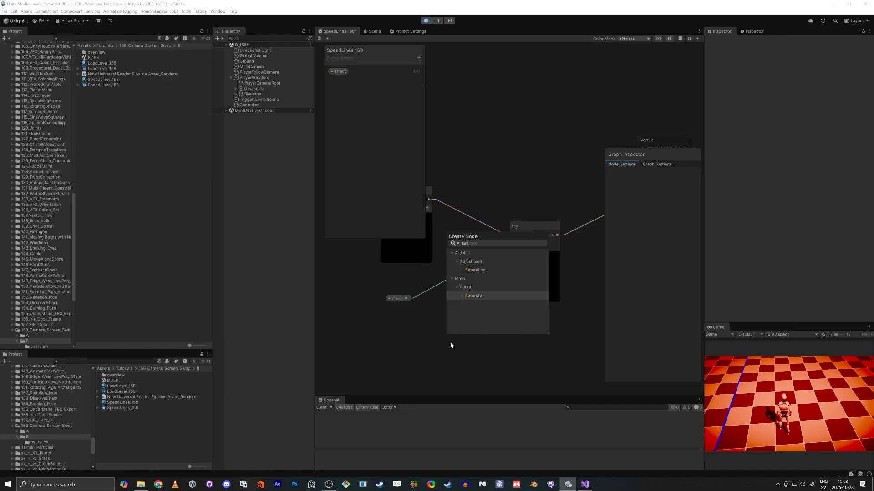
{"action": "key", "text": "Return"}
{"action": "left_click_drag", "start_coordinate": [406, 299], "coordinate": [512, 218]}
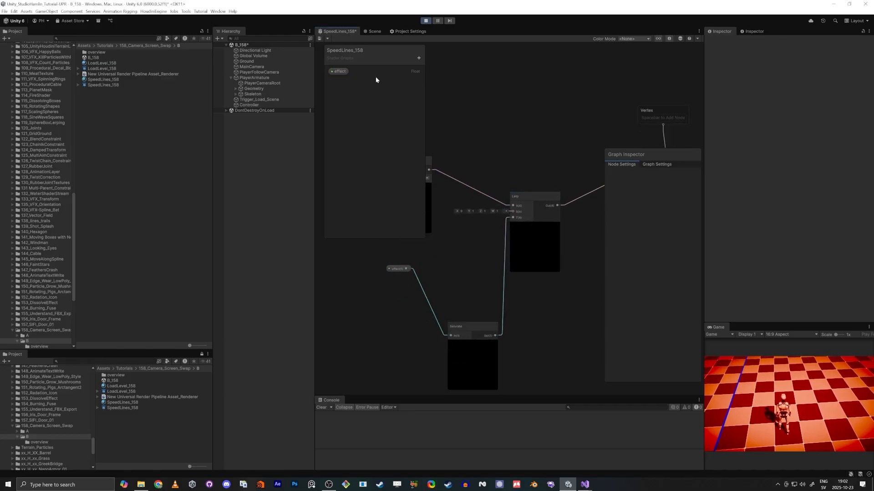
{"action": "left_click", "coordinate": [320, 39]}
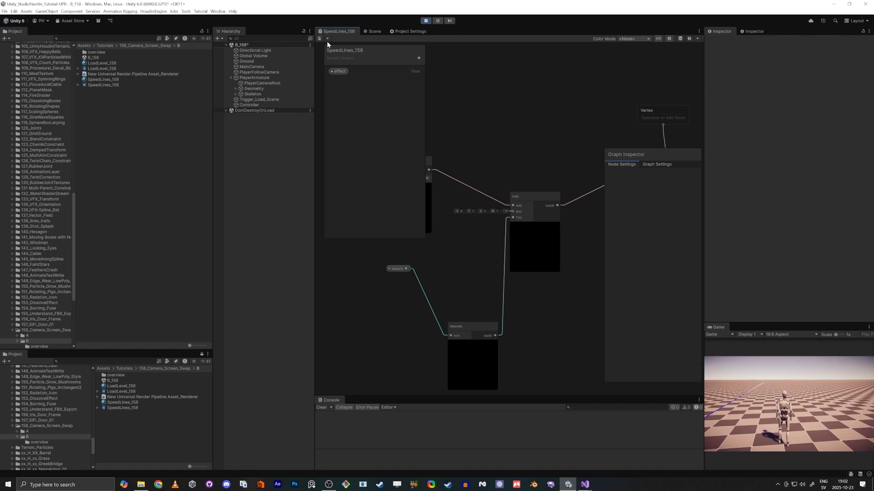
Step: Stop playback, review the whole CameraScreenEffectController_158_overview script in Visual Studio, and return to Unity
{"action": "left_click", "coordinate": [426, 21]}
{"action": "key", "text": "alt+Tab"}
{"action": "key", "text": "alt+Tab"}
{"action": "key", "text": "Escape"}
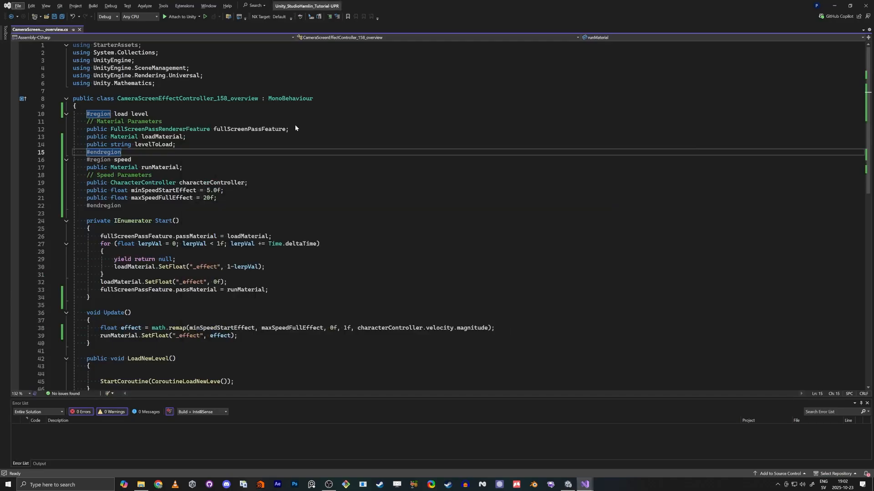
{"action": "left_click", "coordinate": [552, 214]}
{"action": "scroll", "coordinate": [552, 214], "scroll_direction": "down", "scroll_amount": 3, "text": "ctrl"}
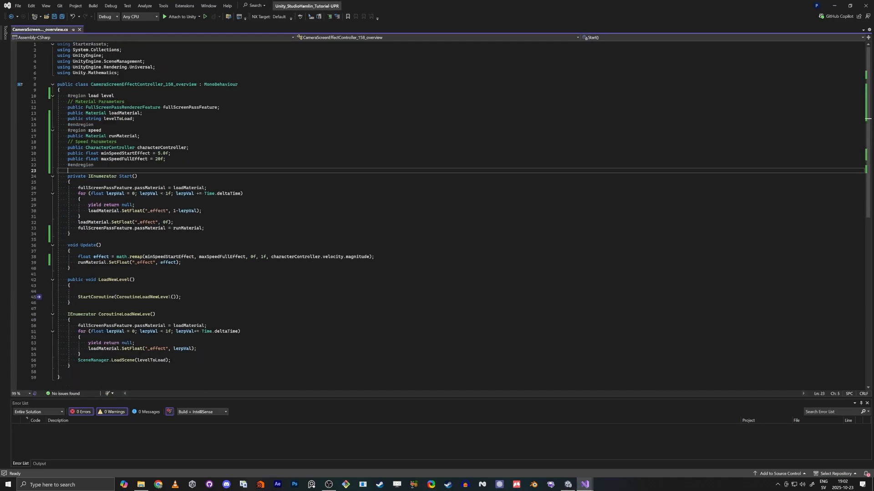
{"action": "scroll", "coordinate": [286, 333], "scroll_direction": "up", "scroll_amount": 3, "text": "ctrl"}
{"action": "key", "text": "alt+Tab"}
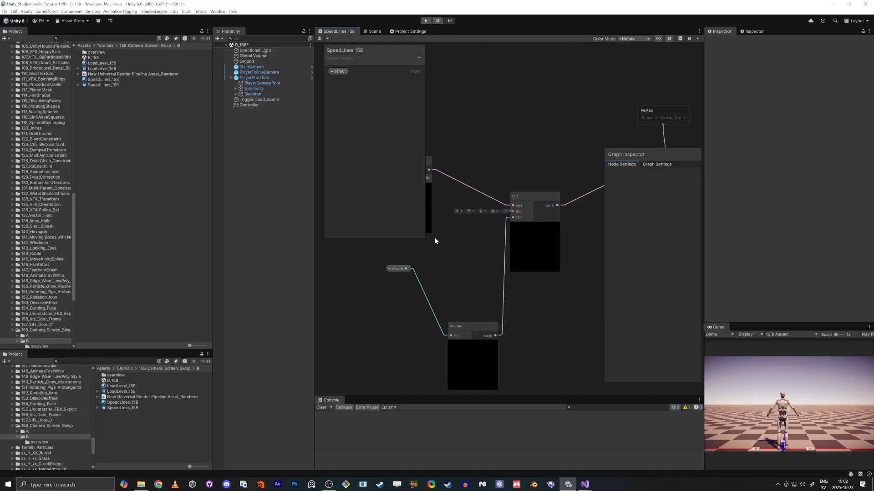
Step: Maximize the SpeedLines_158 graph and delete the Lerp, effect and Saturate nodes, keeping the URP Sample Buffer node
{"action": "key", "text": "shift+space"}
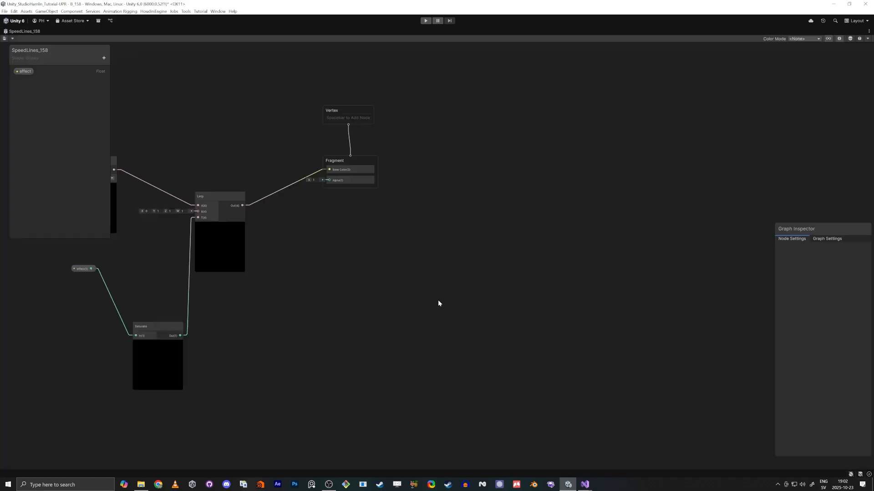
{"action": "middle_click_drag", "start_coordinate": [367, 282], "coordinate": [670, 273]}
{"action": "scroll", "coordinate": [670, 273], "scroll_direction": "down", "scroll_amount": 1}
{"action": "scroll", "coordinate": [484, 214], "scroll_direction": "up", "scroll_amount": 3}
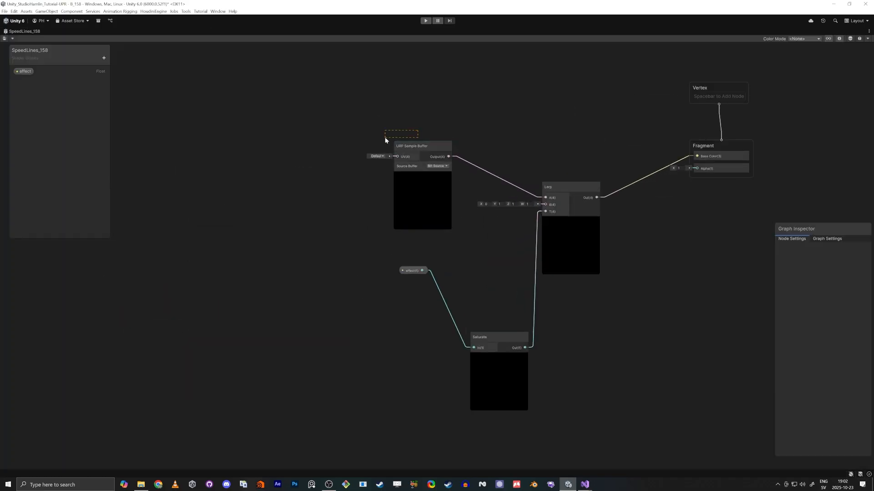
{"action": "left_click", "coordinate": [438, 171]}
{"action": "left_click_drag", "start_coordinate": [438, 171], "coordinate": [318, 140]}
{"action": "left_click_drag", "start_coordinate": [425, 108], "coordinate": [668, 459]}
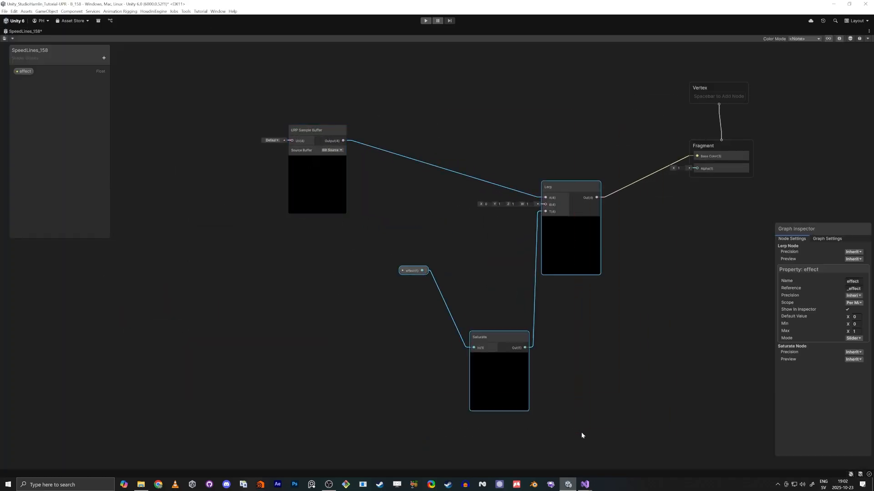
{"action": "key", "text": "Delete"}
{"action": "left_click_drag", "start_coordinate": [317, 134], "coordinate": [459, 235]}
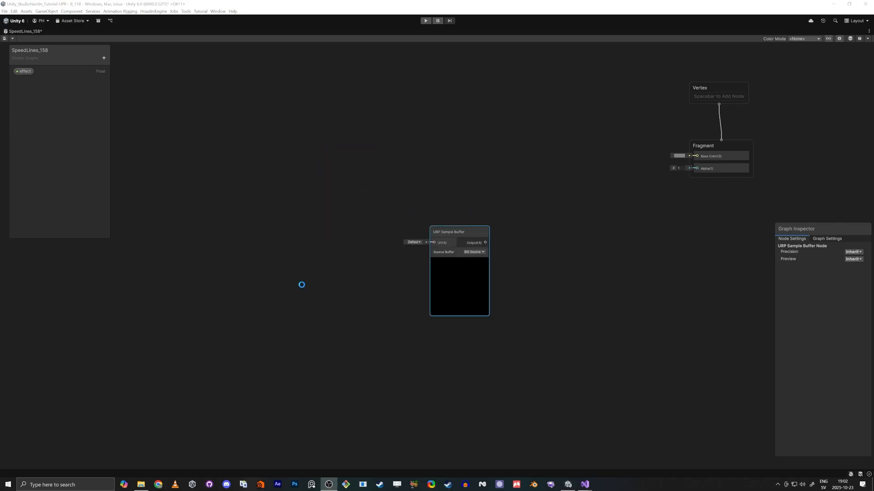
Step: Add a Simple Noise node and arrange it below the URP Sample Buffer node
{"action": "left_click", "coordinate": [313, 269]}
{"action": "key", "text": "space"}
{"action": "type", "text": "noise"}
{"action": "key", "text": "Return"}
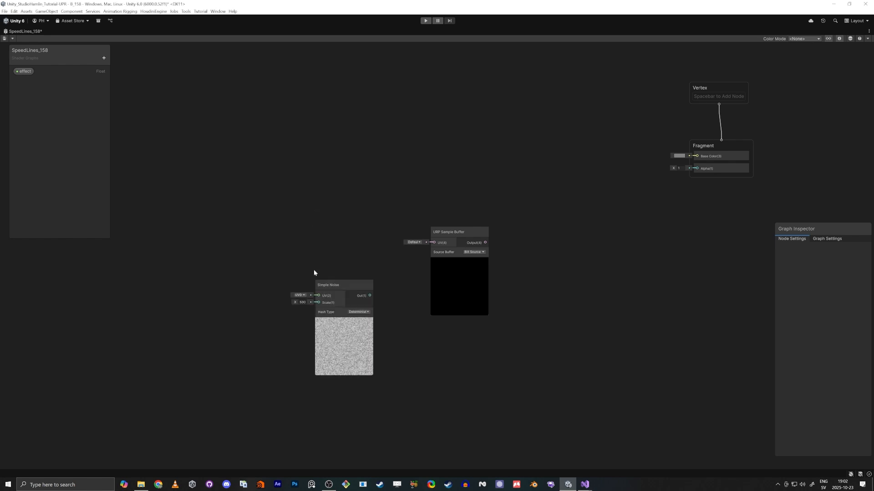
{"action": "left_click_drag", "start_coordinate": [341, 285], "coordinate": [544, 192]}
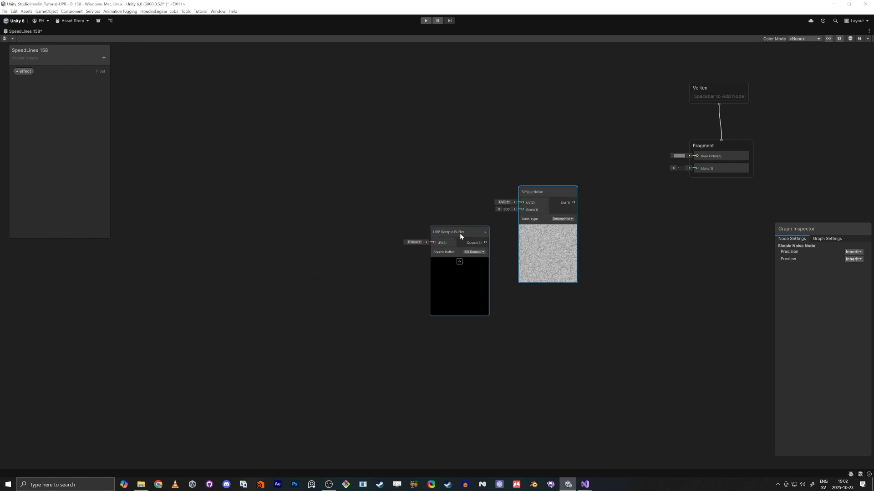
{"action": "left_click_drag", "start_coordinate": [459, 235], "coordinate": [427, 122]}
{"action": "left_click_drag", "start_coordinate": [523, 189], "coordinate": [406, 282]}
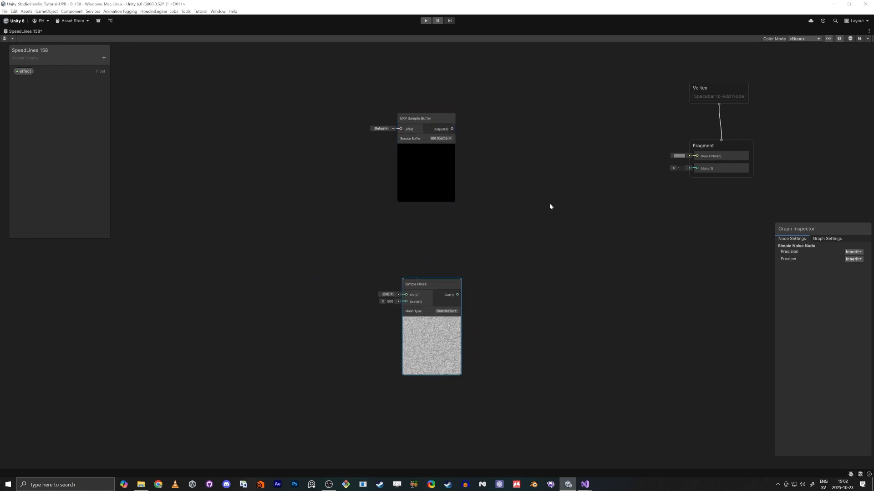
Step: Create a Color property with its default name and place it in the graph
{"action": "left_click", "coordinate": [546, 206]}
{"action": "key", "text": "space"}
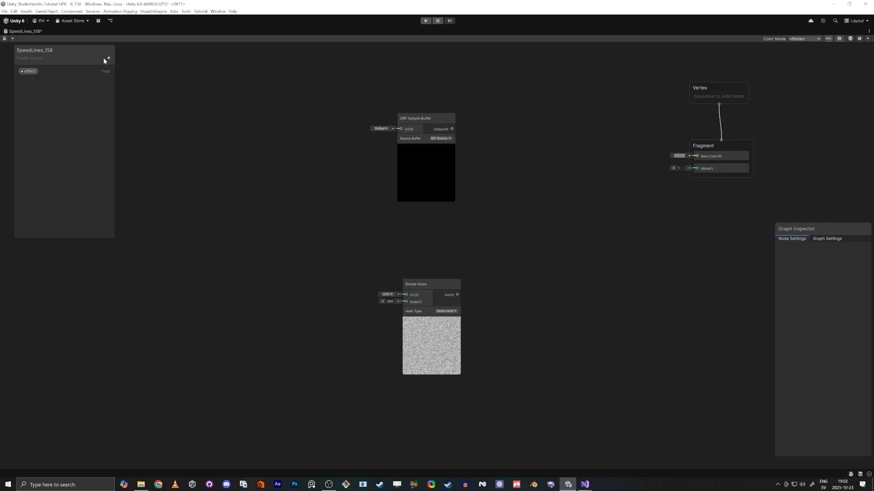
{"action": "left_click", "coordinate": [106, 59]}
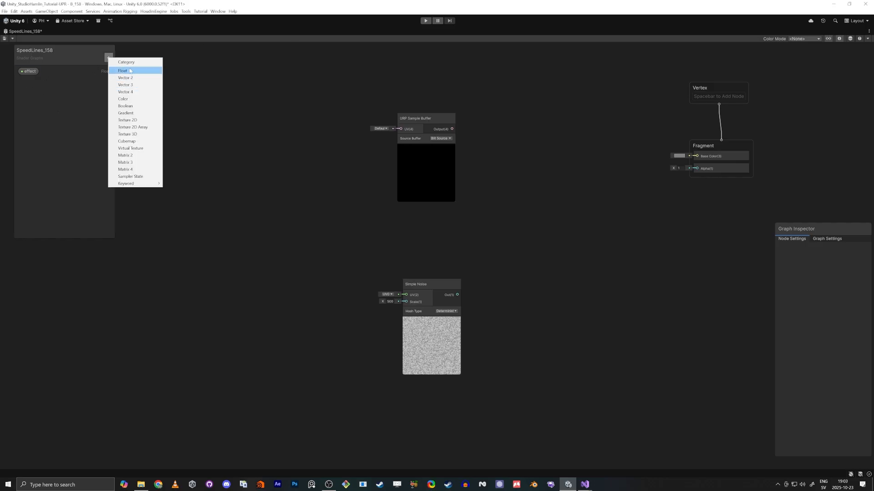
{"action": "left_click", "coordinate": [122, 99]}
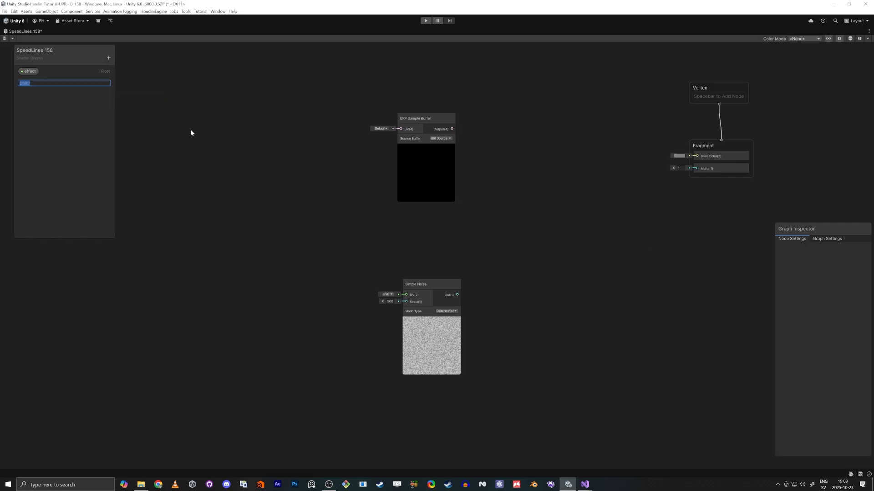
{"action": "key", "text": "Return"}
{"action": "left_click_drag", "start_coordinate": [26, 83], "coordinate": [530, 184]}
Step: Add a Lerp node ahead of the Fragment block and collapse the URP Sample Buffer node's preview
{"action": "key", "text": "space"}
{"action": "type", "text": "lerp"}
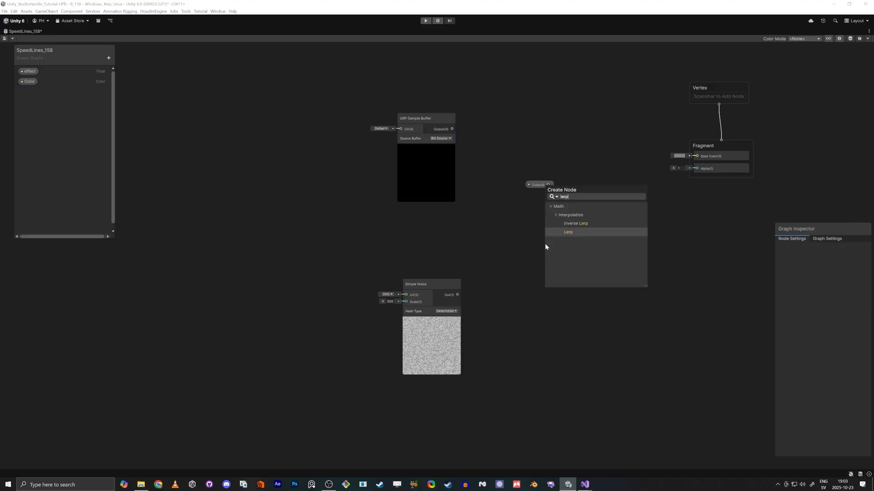
{"action": "key", "text": "Return"}
{"action": "left_click_drag", "start_coordinate": [594, 276], "coordinate": [570, 158]}
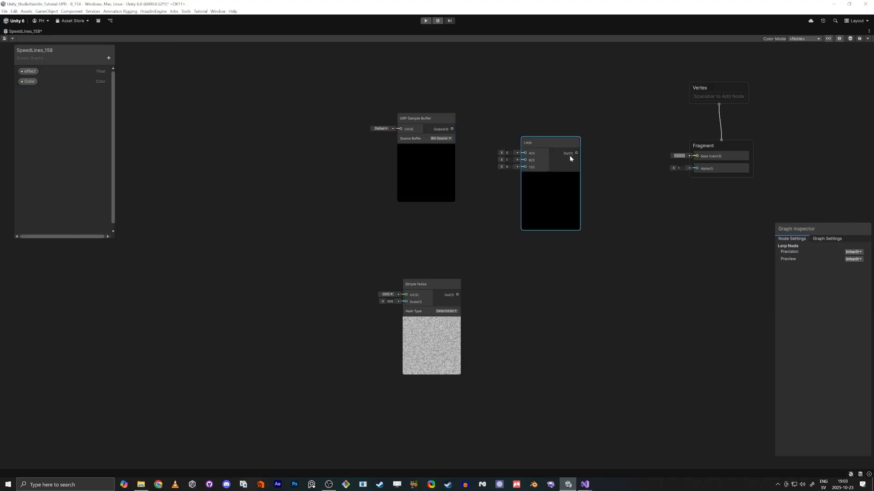
{"action": "left_click", "coordinate": [440, 164]}
{"action": "left_click_drag", "start_coordinate": [424, 175], "coordinate": [430, 168]}
{"action": "left_click", "coordinate": [430, 145]}
{"action": "left_click_drag", "start_coordinate": [537, 146], "coordinate": [578, 143]}
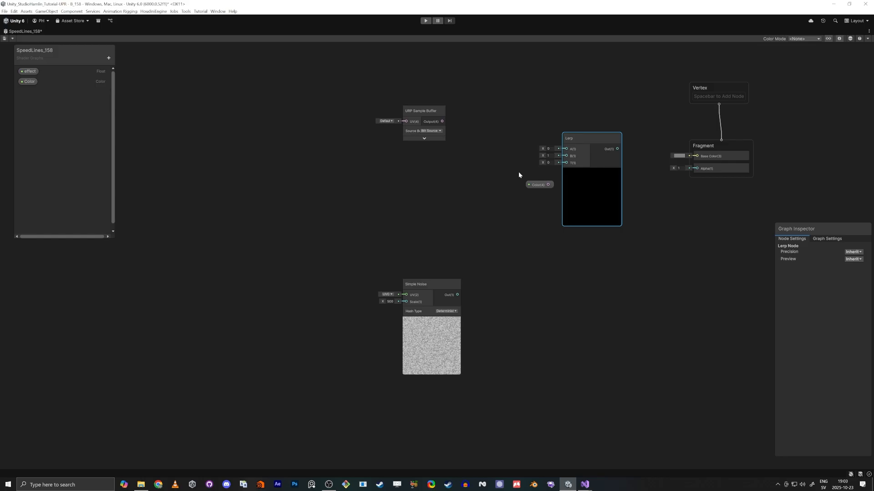
Step: Connect URP Sample Buffer to the Lerp's A input and Color to its B input, placing Color below the buffer node
{"action": "left_click_drag", "start_coordinate": [552, 189], "coordinate": [465, 175]}
{"action": "left_click_drag", "start_coordinate": [567, 156], "coordinate": [548, 184]}
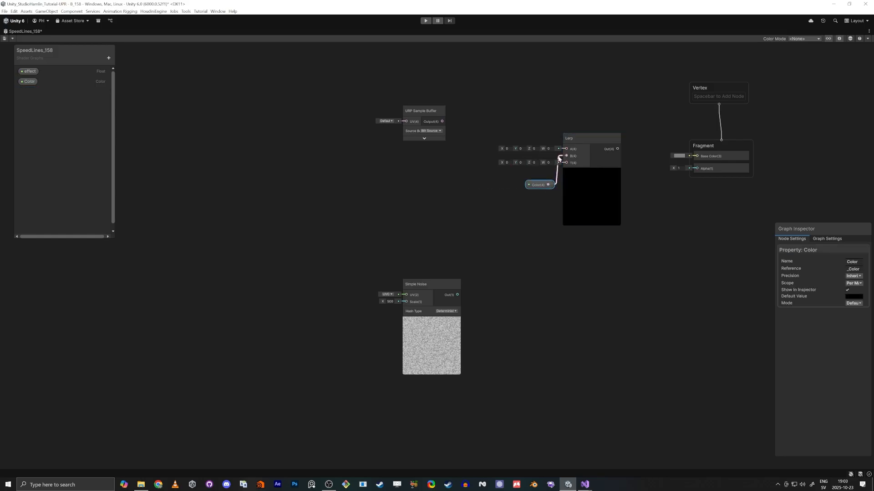
{"action": "left_click_drag", "start_coordinate": [566, 149], "coordinate": [442, 122]}
{"action": "left_click_drag", "start_coordinate": [536, 187], "coordinate": [436, 163]}
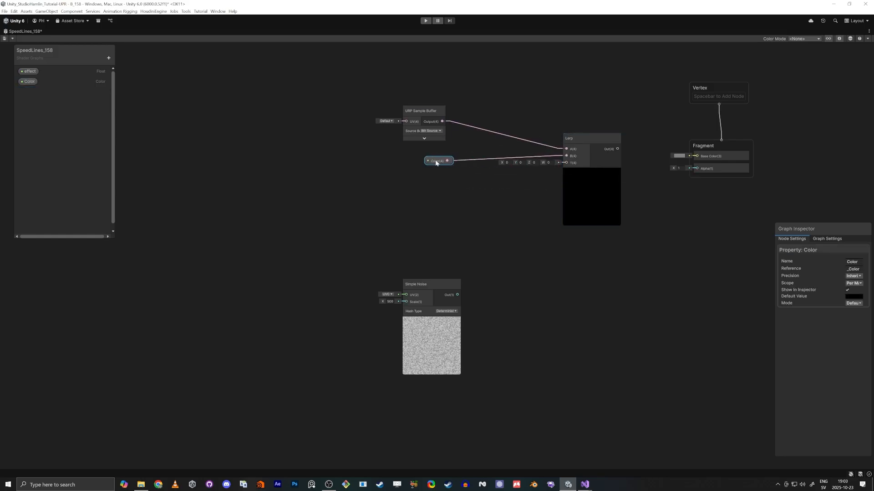
Step: Connect Simple Noise to the Lerp's T input and the Lerp output to the Fragment's Base Color
{"action": "left_click_drag", "start_coordinate": [437, 284], "coordinate": [447, 251]}
{"action": "key", "text": "f"}
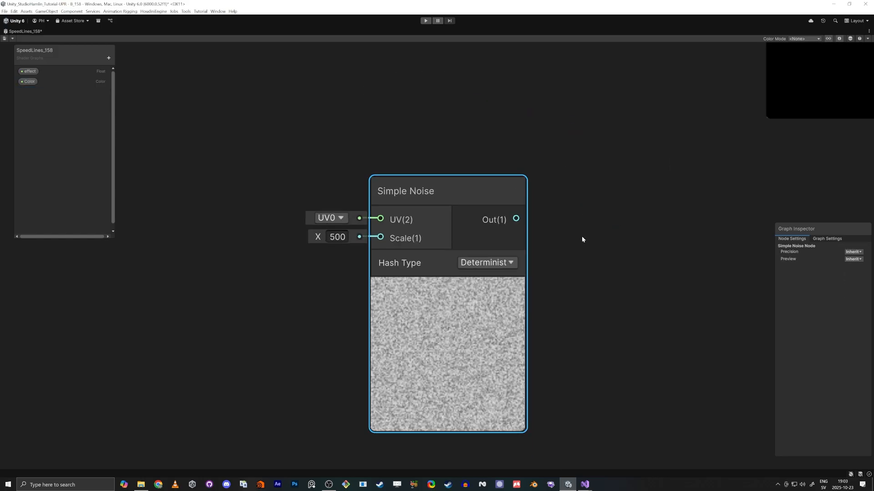
{"action": "middle_click_drag", "start_coordinate": [582, 236], "coordinate": [320, 370]}
{"action": "scroll", "coordinate": [320, 369], "scroll_direction": "down", "scroll_amount": 3}
{"action": "scroll", "coordinate": [320, 370], "scroll_direction": "up", "scroll_amount": 4}
{"action": "scroll", "coordinate": [334, 380], "scroll_direction": "down", "scroll_amount": 5}
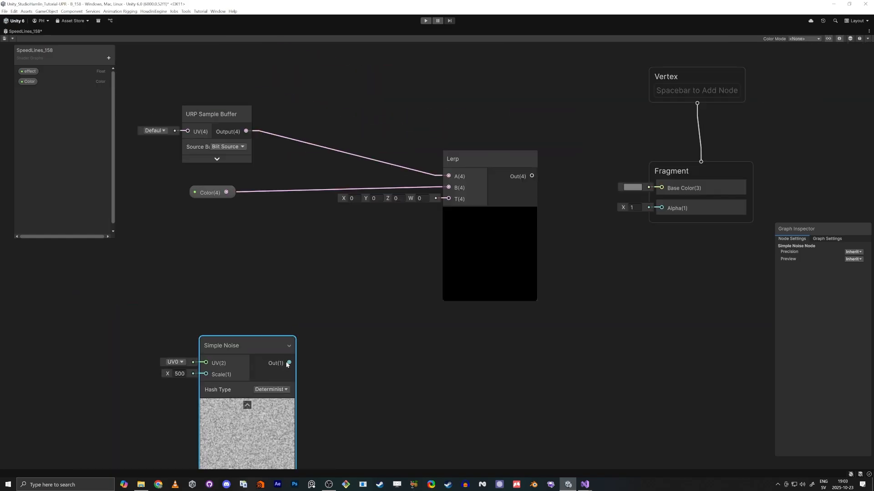
{"action": "left_click_drag", "start_coordinate": [288, 363], "coordinate": [448, 199]}
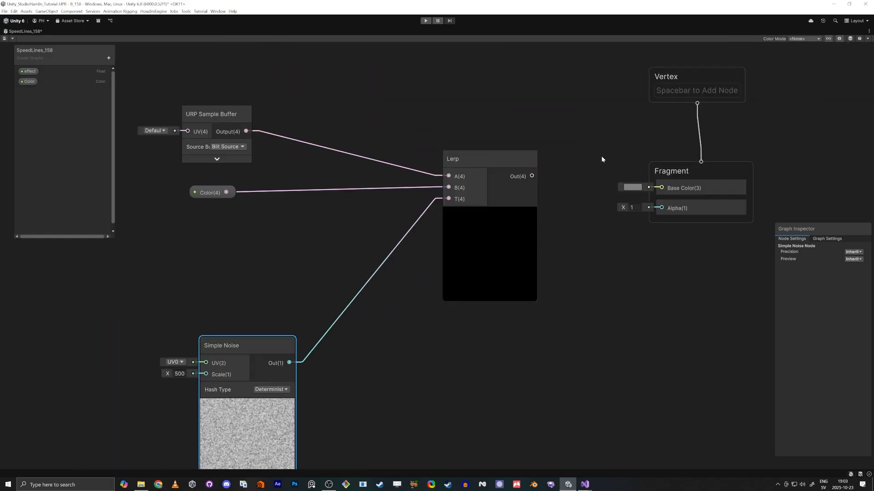
{"action": "left_click_drag", "start_coordinate": [532, 176], "coordinate": [661, 188]}
Step: Feed a new Polar Coordinates node into Simple Noise's UV input and set its Radial Scale to 0.03
{"action": "middle_click_drag", "start_coordinate": [227, 311], "coordinate": [547, 248]}
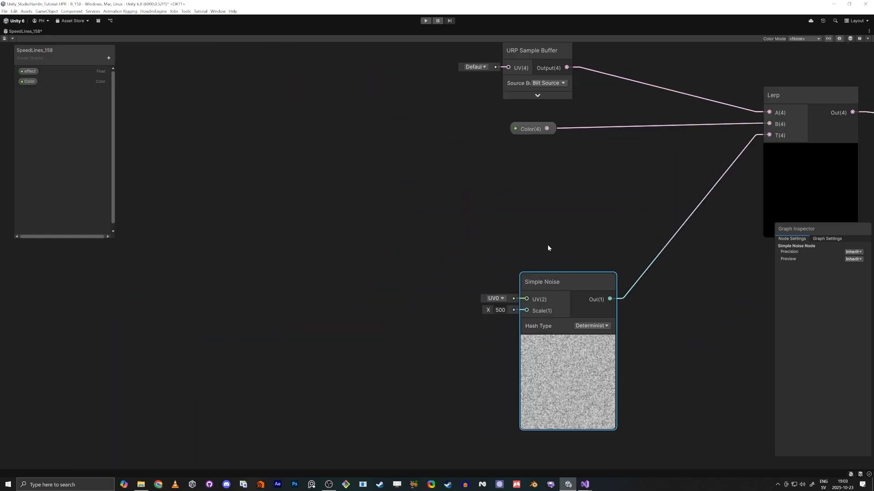
{"action": "key", "text": "space"}
{"action": "type", "text": "polar"}
{"action": "key", "text": "Return"}
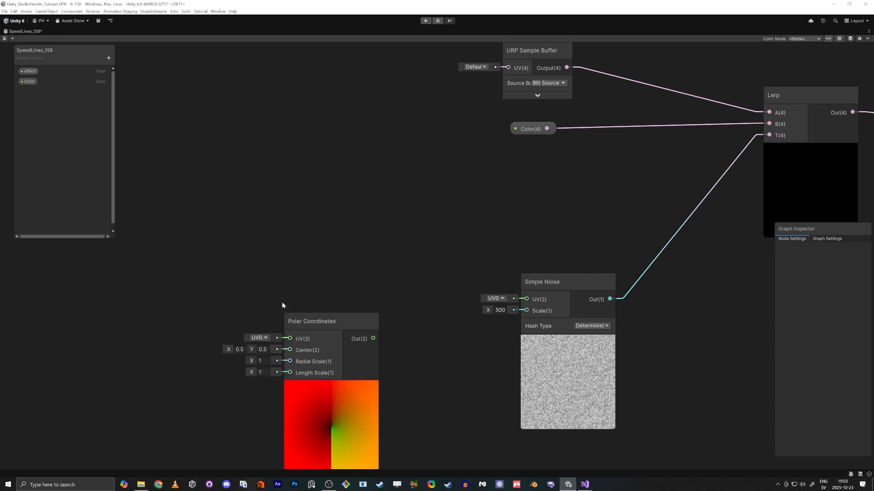
{"action": "left_click_drag", "start_coordinate": [373, 339], "coordinate": [526, 299]}
{"action": "left_click_drag", "start_coordinate": [332, 321], "coordinate": [298, 282]}
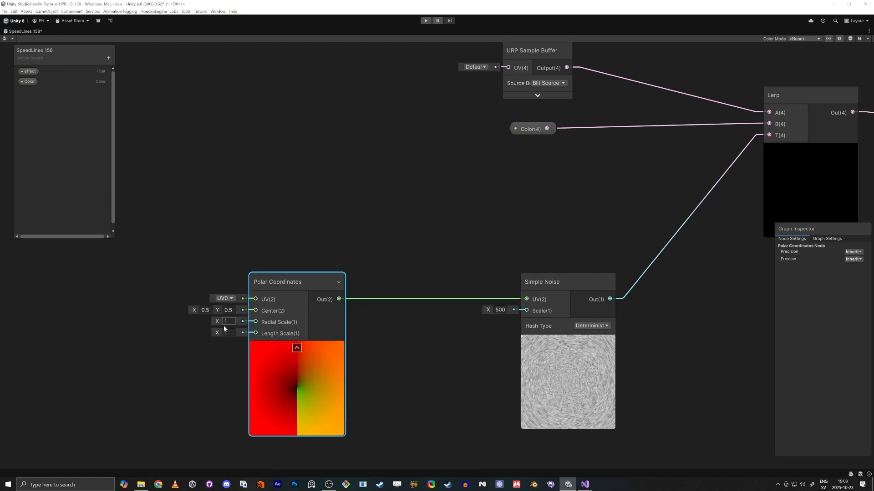
{"action": "mouse_move", "coordinate": [217, 322]}
{"action": "left_mouse_down"}
{"action": "mouse_move", "coordinate": [167, 320]}
{"action": "mouse_move", "coordinate": [204, 323]}
{"action": "left_mouse_up"}
{"action": "middle_click_drag", "start_coordinate": [566, 419], "coordinate": [534, 395]}
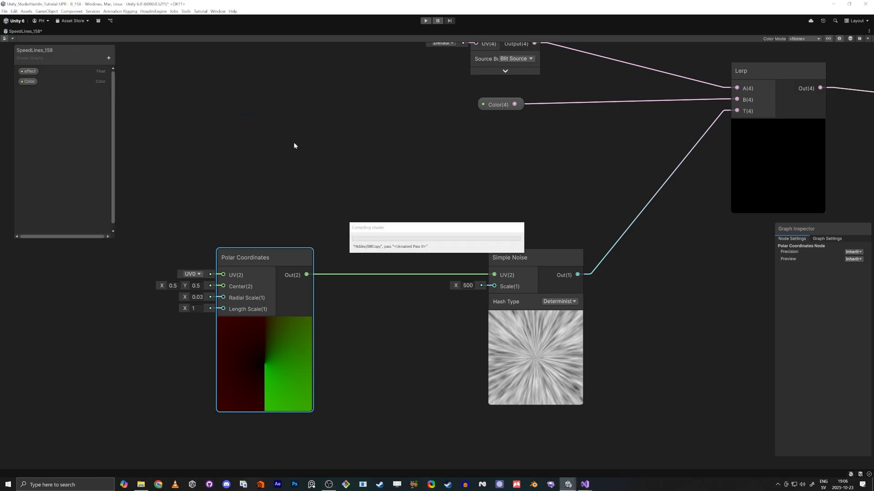
Step: Examine the radial noise effect in the maximized Game view, and return to the maximized shader graph
{"action": "key", "text": "shift+space"}
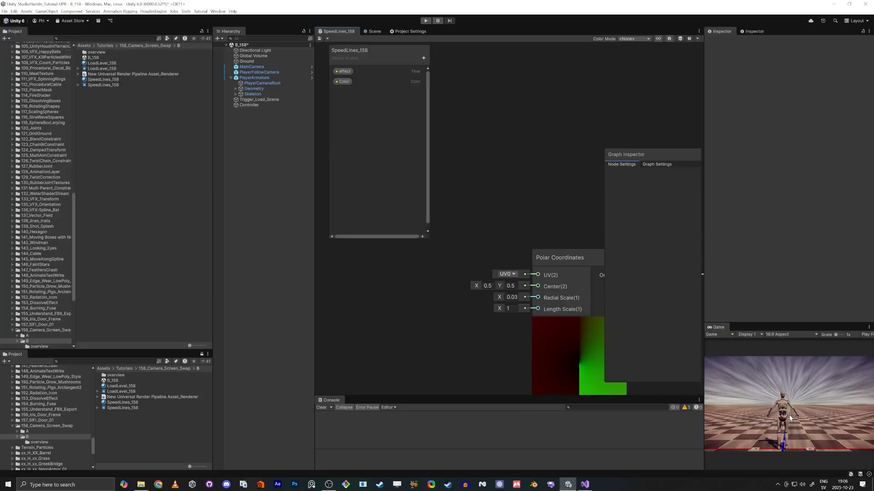
{"action": "key", "text": "shift+space"}
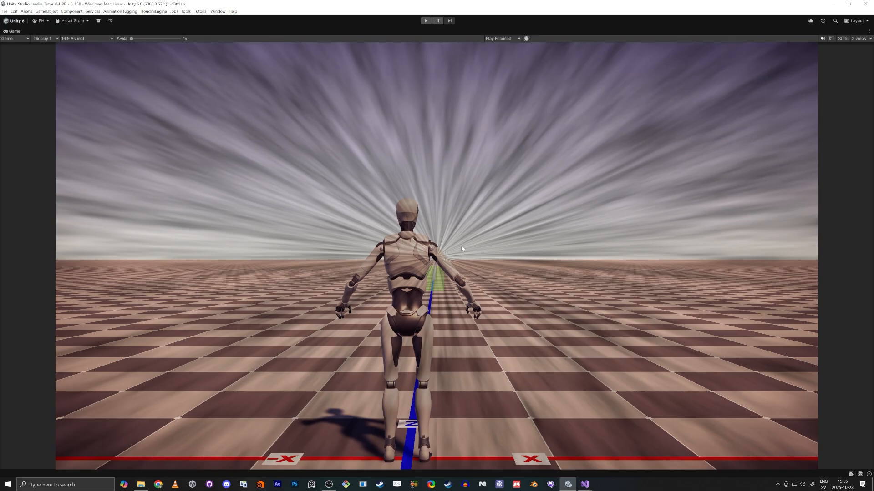
{"action": "key", "text": "shift+space"}
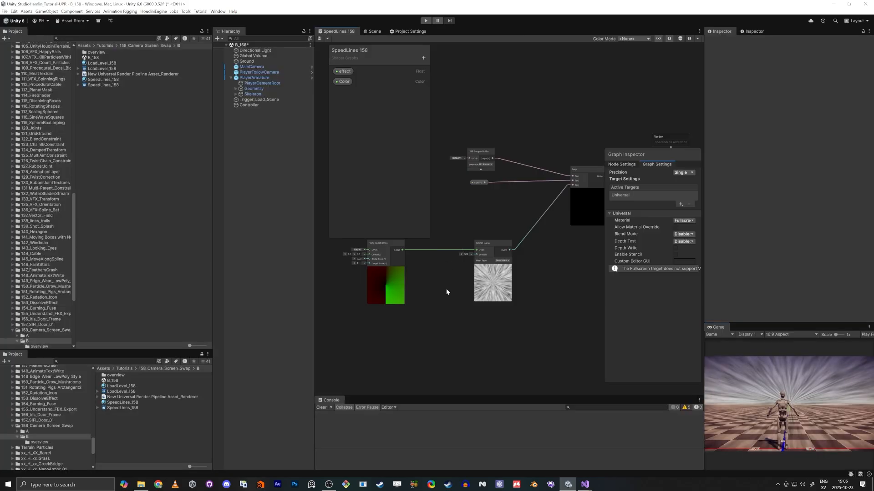
{"action": "key", "text": "shift+space"}
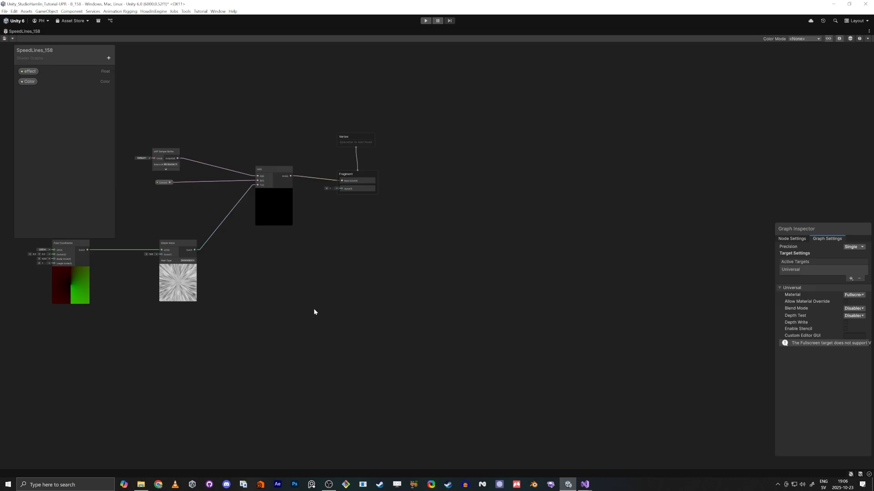
Step: Move Polar Coordinates farther left of Simple Noise and add a Split node fed by its output
{"action": "middle_click_drag", "start_coordinate": [314, 310], "coordinate": [520, 324]}
{"action": "scroll", "coordinate": [452, 299], "scroll_direction": "up", "scroll_amount": 5}
{"action": "scroll", "coordinate": [293, 237], "scroll_direction": "down", "scroll_amount": 2}
{"action": "middle_click_drag", "start_coordinate": [293, 237], "coordinate": [430, 303]}
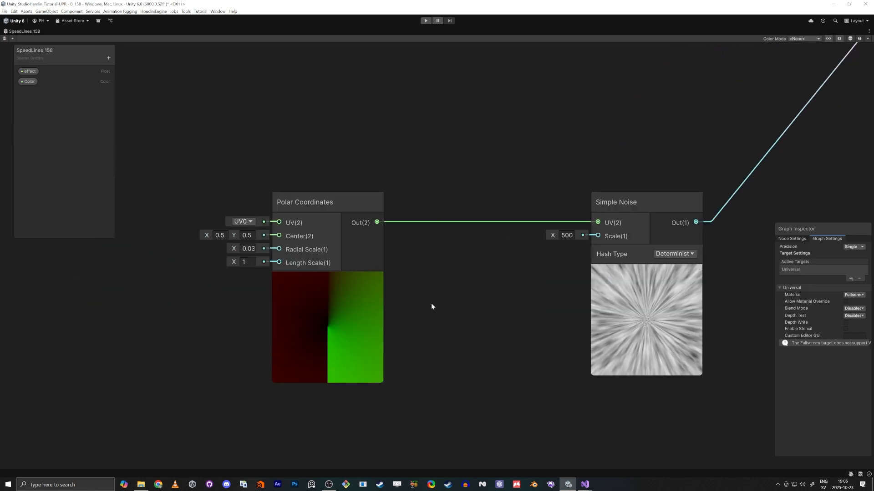
{"action": "left_click_drag", "start_coordinate": [333, 197], "coordinate": [81, 195]}
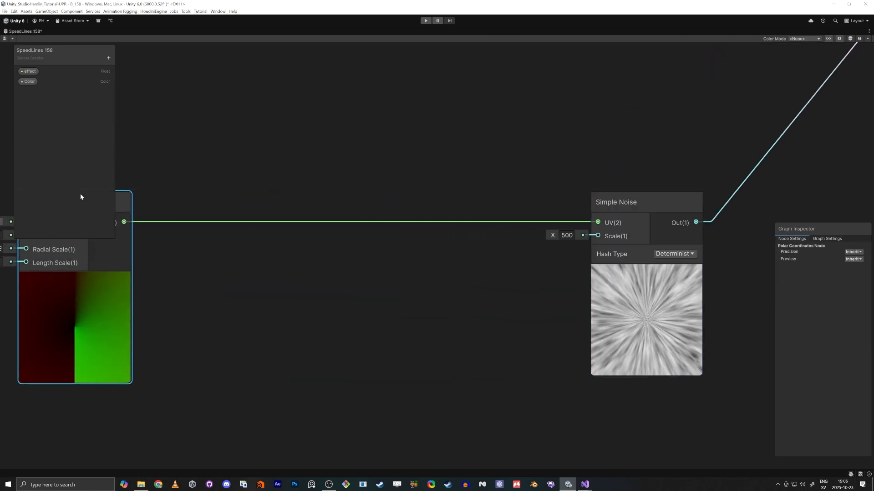
{"action": "middle_click_drag", "start_coordinate": [80, 195], "coordinate": [329, 174]}
{"action": "left_click_drag", "start_coordinate": [373, 200], "coordinate": [461, 236]}
{"action": "type", "text": "sd"}
{"action": "key", "text": "BackSpace"}
{"action": "type", "text": "f"}
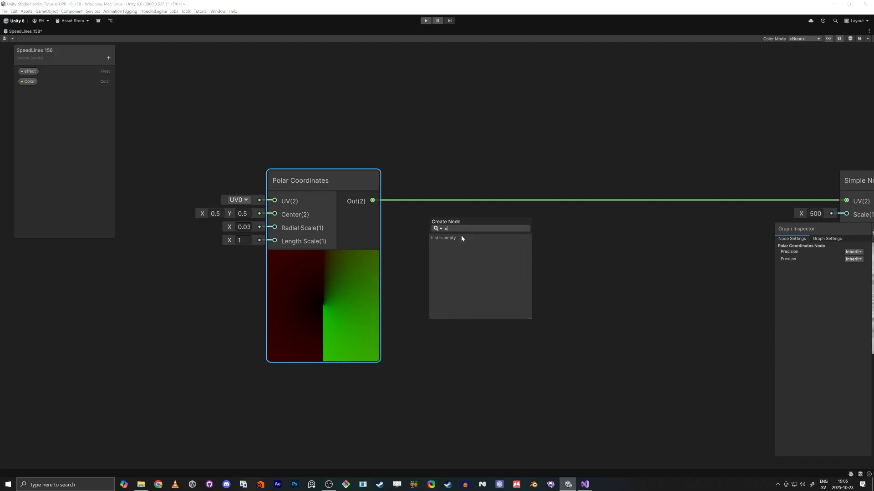
{"action": "key", "text": "BackSpace"}
{"action": "key", "text": "BackSpace"}
{"action": "type", "text": "spl"}
{"action": "key", "text": "Return"}
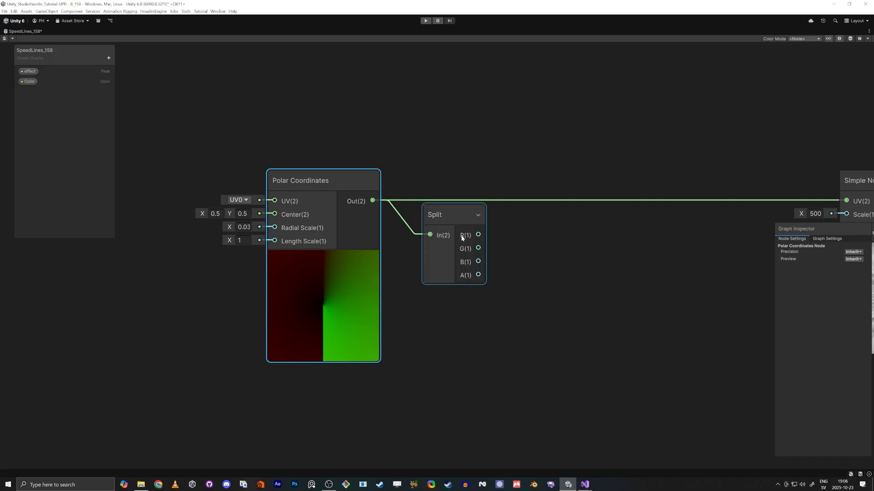
Step: Add a Preview node on the Split's R output and inspect the channel's radial gradient
{"action": "key", "text": "space"}
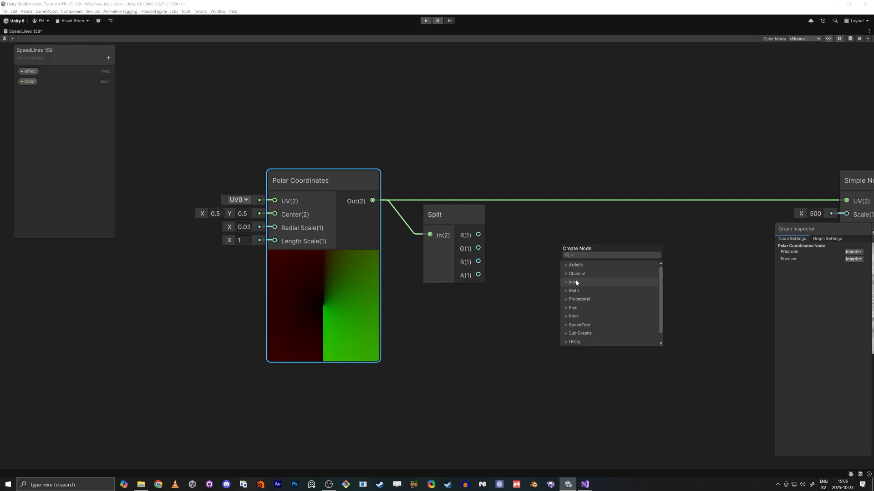
{"action": "type", "text": "pre"}
{"action": "key", "text": "Return"}
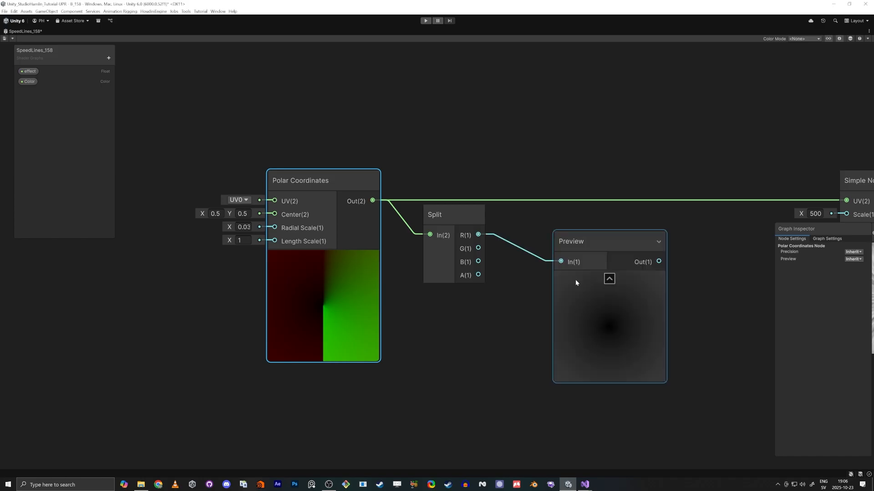
{"action": "middle_click_drag", "start_coordinate": [529, 344], "coordinate": [432, 350]}
{"action": "scroll", "coordinate": [503, 328], "scroll_direction": "up", "scroll_amount": 8}
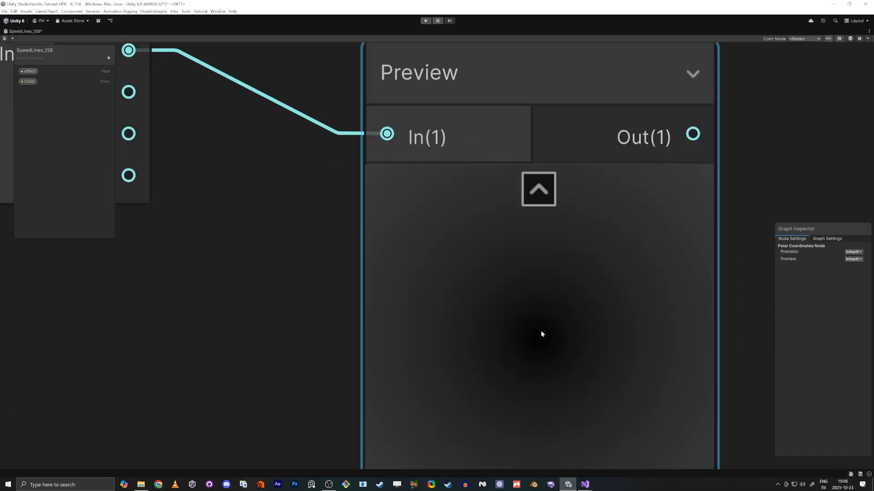
{"action": "scroll", "coordinate": [692, 167], "scroll_direction": "down", "scroll_amount": 9}
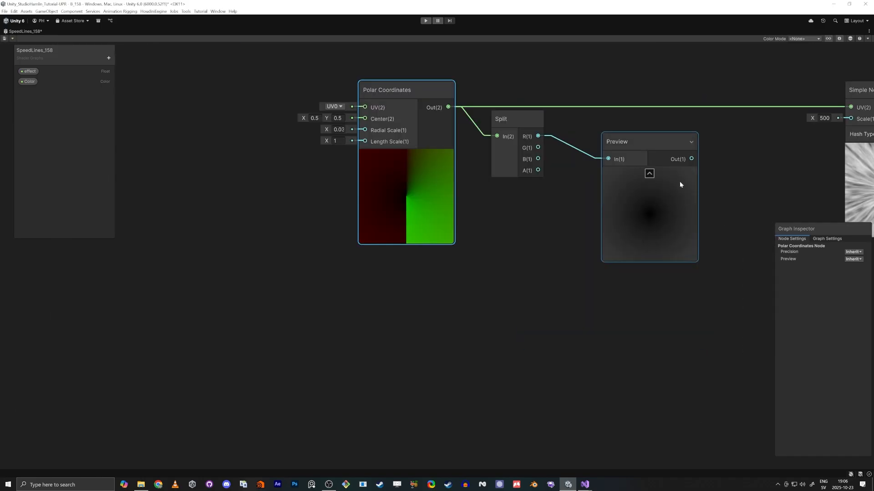
{"action": "middle_click_drag", "start_coordinate": [501, 258], "coordinate": [440, 295]}
Step: Set the Polar Coordinates Radial Scale to about 0.93 and compare the gradient with the noise pattern
{"action": "left_click_drag", "start_coordinate": [266, 168], "coordinate": [277, 168]}
{"action": "middle_click_drag", "start_coordinate": [632, 304], "coordinate": [422, 347]}
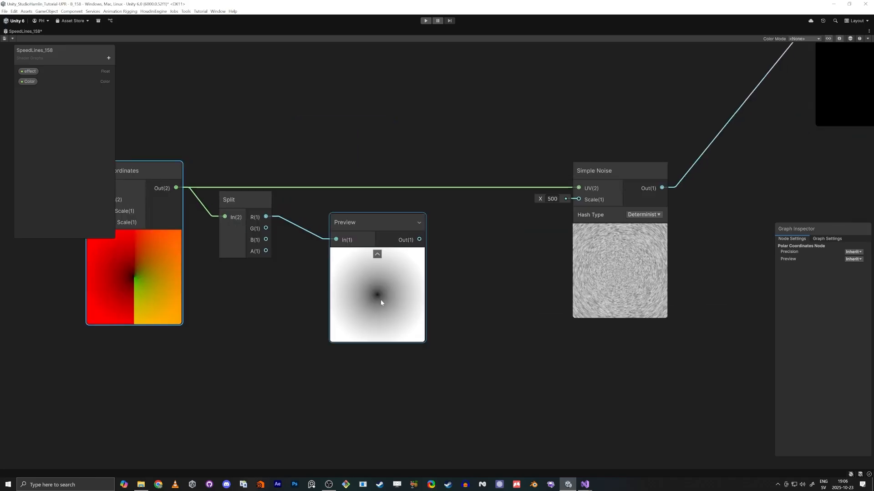
{"action": "middle_click_drag", "start_coordinate": [364, 300], "coordinate": [435, 292]}
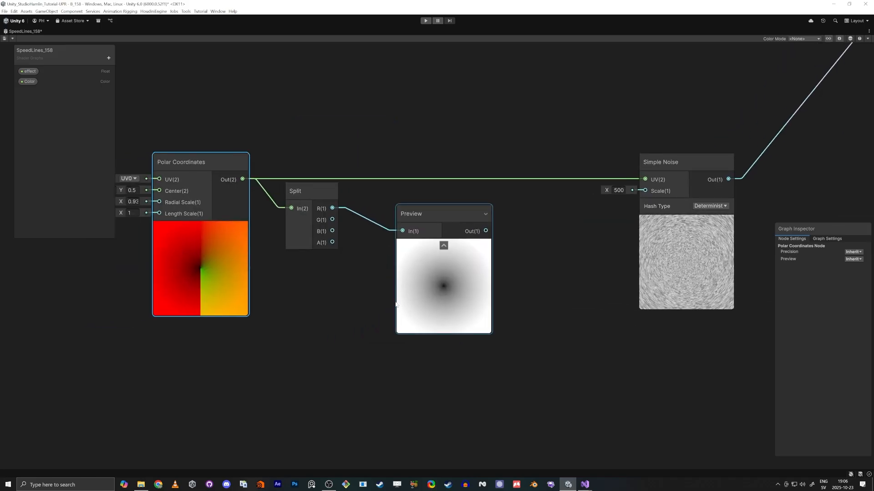
{"action": "scroll", "coordinate": [724, 242], "scroll_direction": "up", "scroll_amount": 5}
{"action": "scroll", "coordinate": [723, 241], "scroll_direction": "down", "scroll_amount": 1}
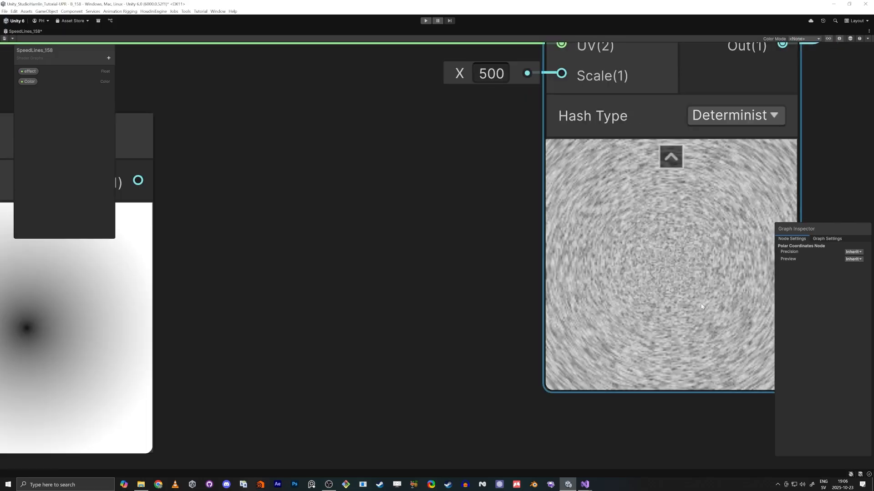
{"action": "scroll", "coordinate": [329, 323], "scroll_direction": "down", "scroll_amount": 5}
{"action": "scroll", "coordinate": [400, 236], "scroll_direction": "up", "scroll_amount": 4}
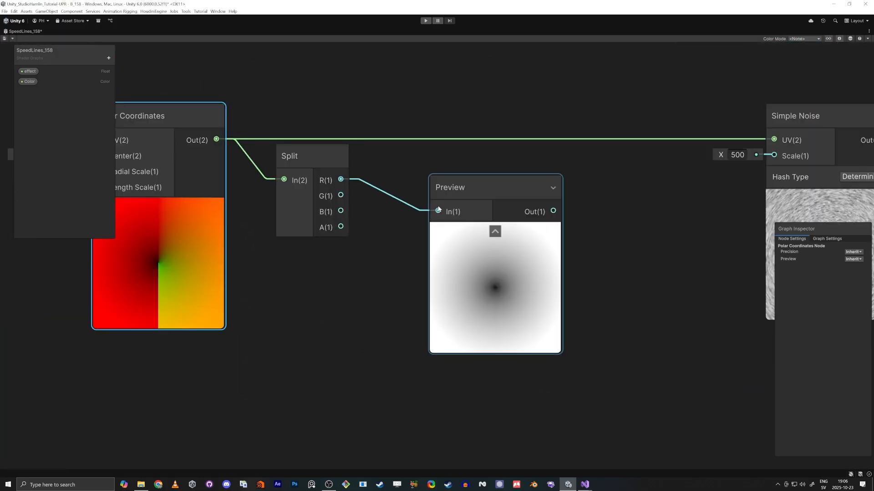
Step: Compare the Split's G and R channels in the Preview node and check the Simple Noise pattern
{"action": "left_click_drag", "start_coordinate": [438, 211], "coordinate": [341, 196]}
{"action": "middle_click_drag", "start_coordinate": [610, 310], "coordinate": [473, 297]}
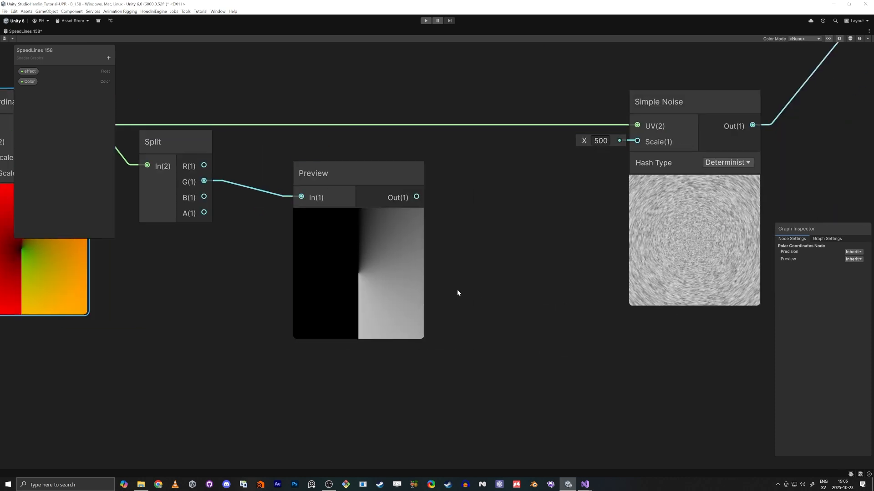
{"action": "middle_click_drag", "start_coordinate": [236, 348], "coordinate": [328, 350]}
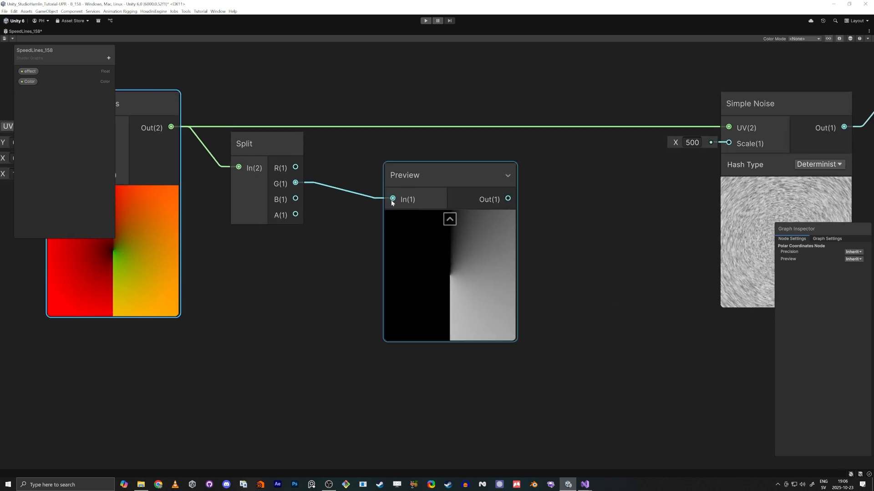
{"action": "left_click_drag", "start_coordinate": [392, 199], "coordinate": [295, 167]}
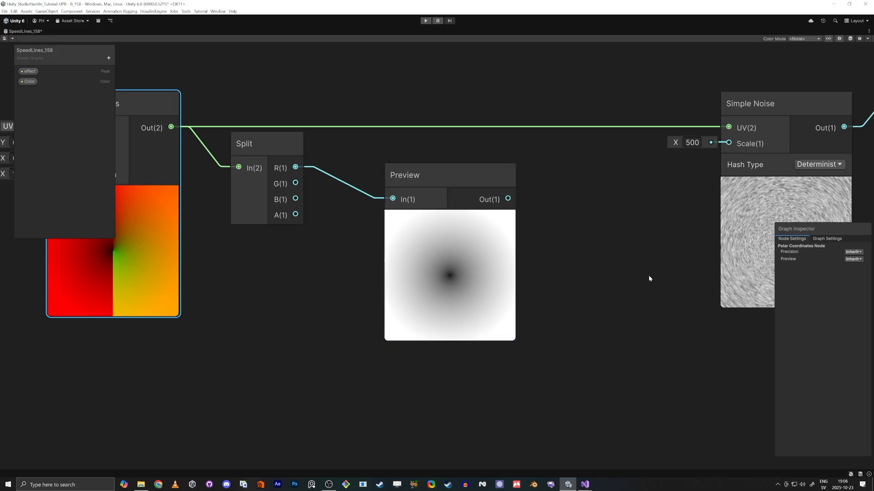
{"action": "middle_click_drag", "start_coordinate": [649, 275], "coordinate": [546, 304]}
{"action": "left_click", "coordinate": [636, 280]}
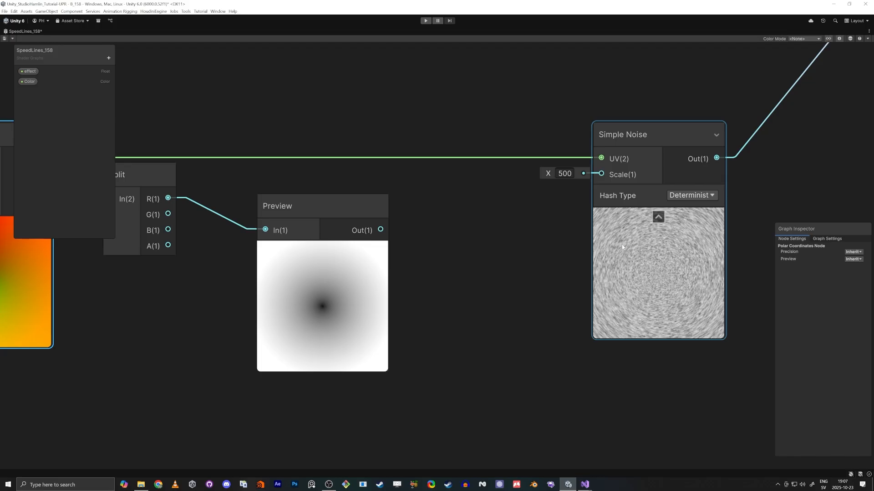
{"action": "left_click", "coordinate": [582, 242]}
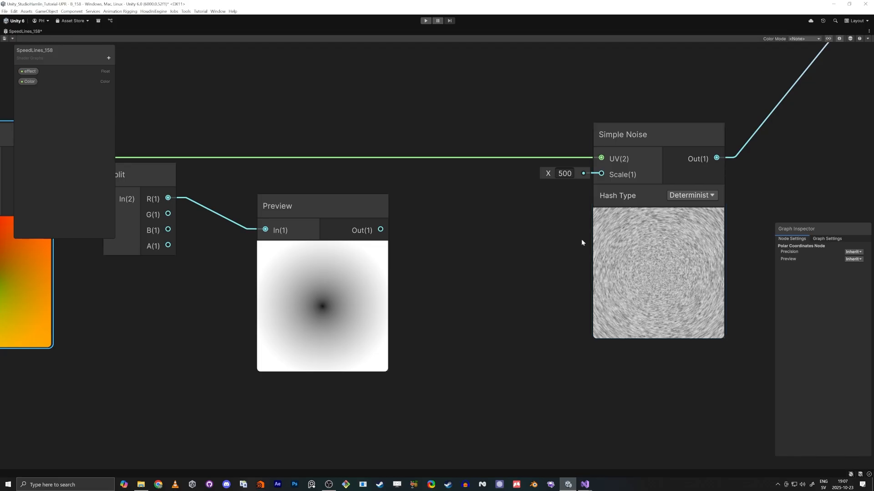
Step: Delete the direct Polar Coordinates–Simple Noise connection and the Preview node, shifting Polar Coordinates and Split farther left
{"action": "scroll", "coordinate": [544, 302], "scroll_direction": "down", "scroll_amount": 3}
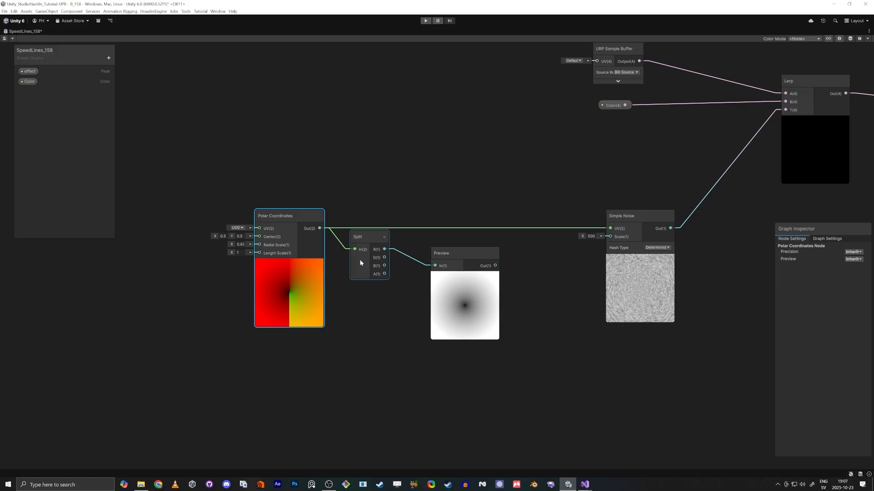
{"action": "left_click_drag", "start_coordinate": [483, 190], "coordinate": [503, 248]}
{"action": "key", "text": "Delete"}
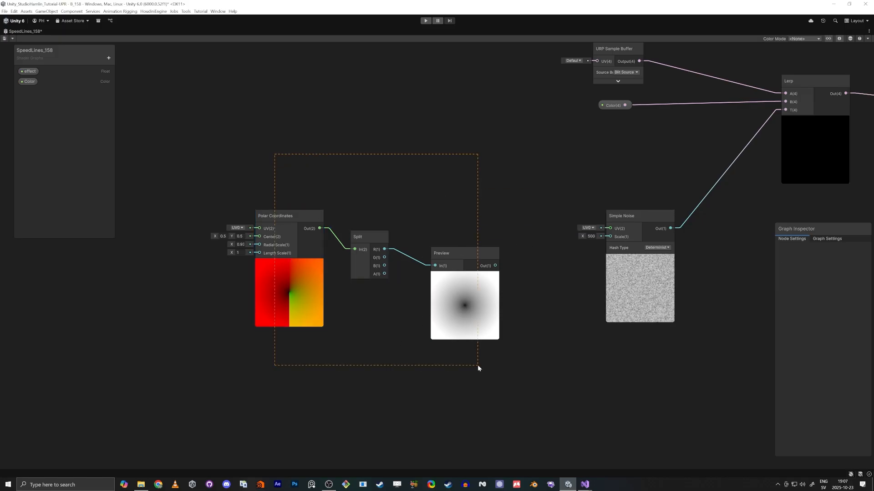
{"action": "left_click_drag", "start_coordinate": [476, 365], "coordinate": [478, 366]}
{"action": "left_click_drag", "start_coordinate": [444, 321], "coordinate": [364, 320]}
{"action": "left_click_drag", "start_coordinate": [381, 260], "coordinate": [396, 118]}
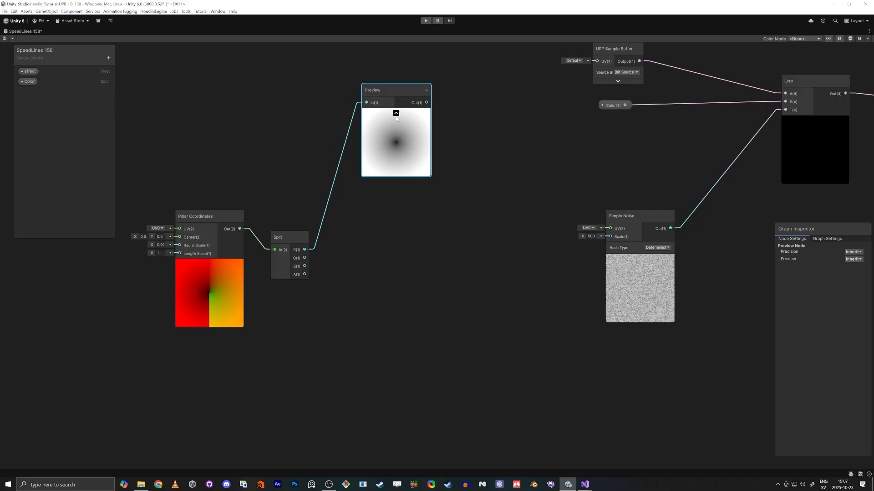
{"action": "key", "text": "Delete"}
Step: Add a Vector 2 node feeding Simple Noise's UV input and connect the Split's G output to its Y
{"action": "key", "text": "space"}
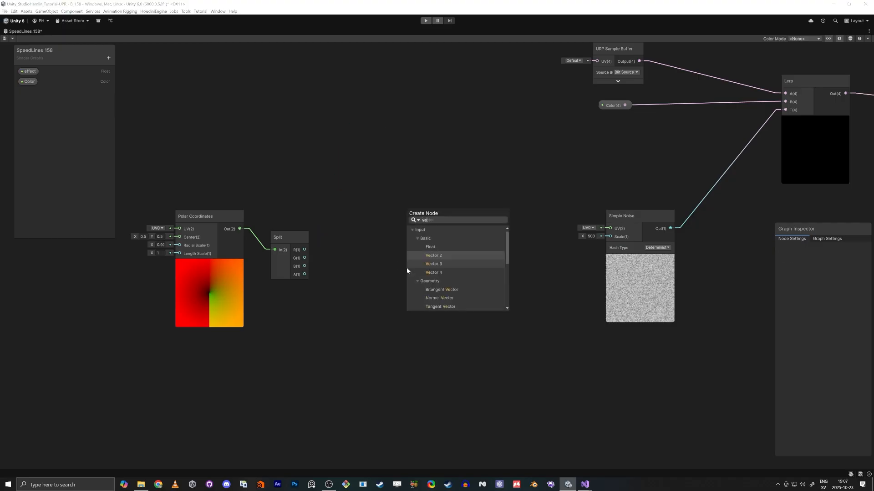
{"action": "key", "text": "Return"}
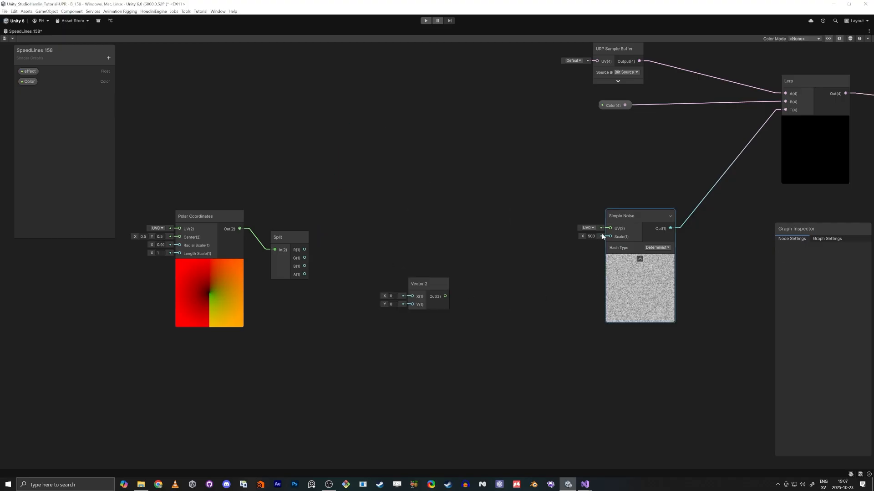
{"action": "left_click_drag", "start_coordinate": [610, 228], "coordinate": [474, 235]}
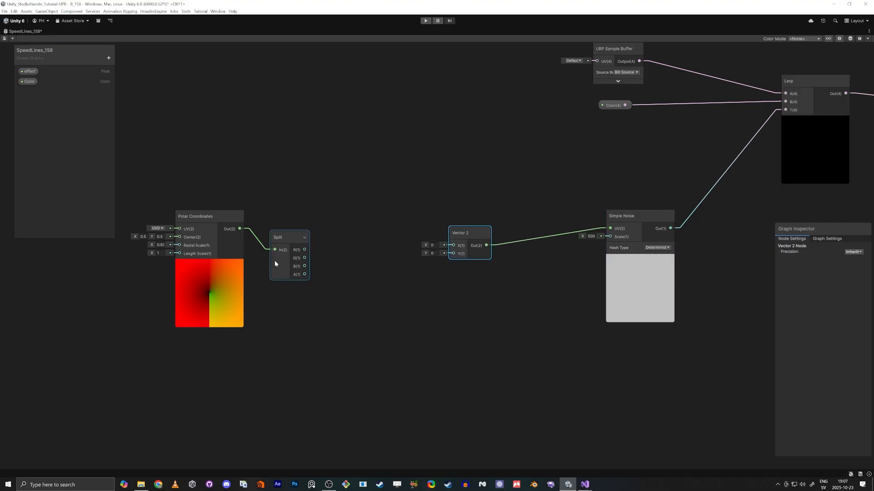
{"action": "left_click_drag", "start_coordinate": [304, 258], "coordinate": [486, 245]}
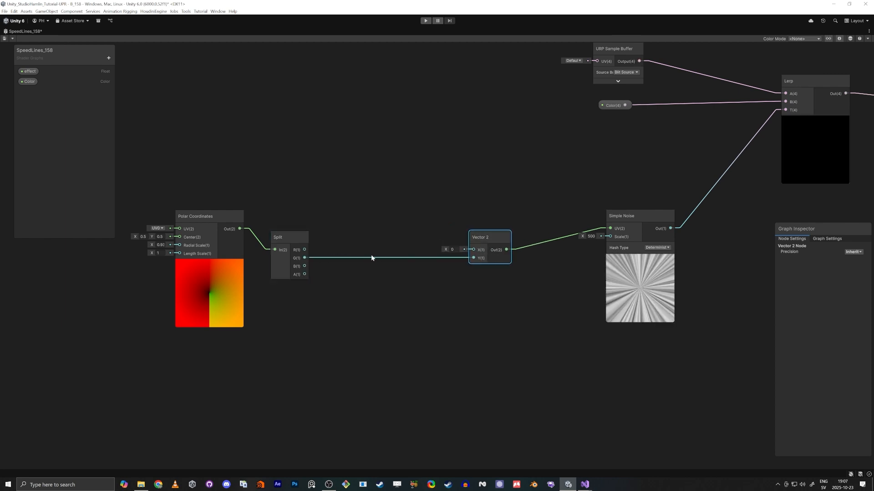
{"action": "scroll", "coordinate": [650, 287], "scroll_direction": "up", "scroll_amount": 5}
{"action": "scroll", "coordinate": [651, 287], "scroll_direction": "down", "scroll_amount": 4}
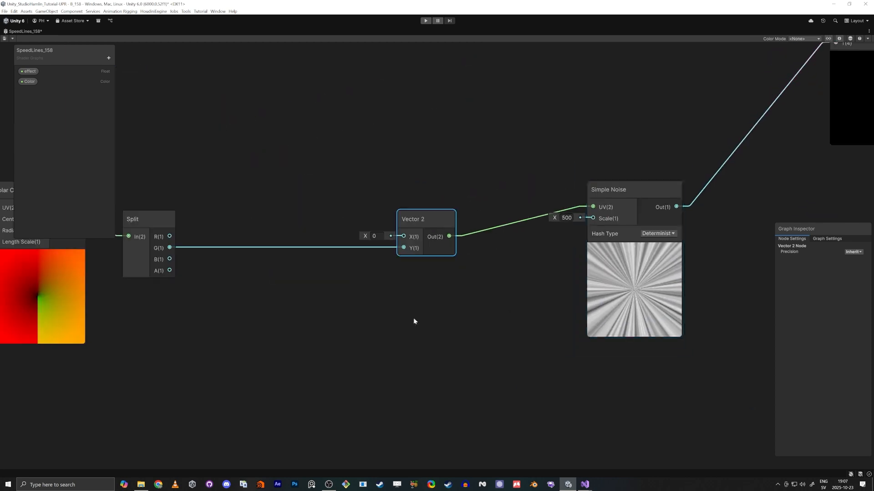
{"action": "middle_click_drag", "start_coordinate": [311, 318], "coordinate": [449, 312]}
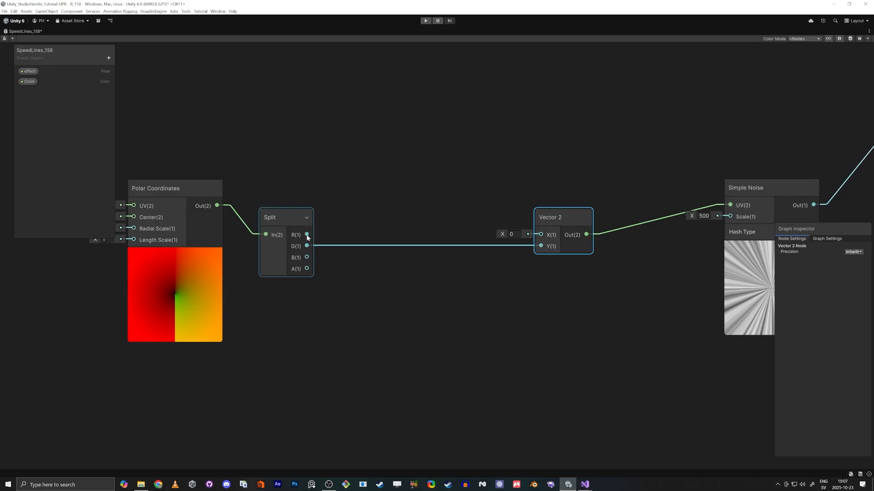
Step: Route the Split's R output through a new Add node's B input into the Vector 2's X
{"action": "left_click_drag", "start_coordinate": [307, 235], "coordinate": [405, 159]}
{"action": "type", "text": "add"}
{"action": "key", "text": "Return"}
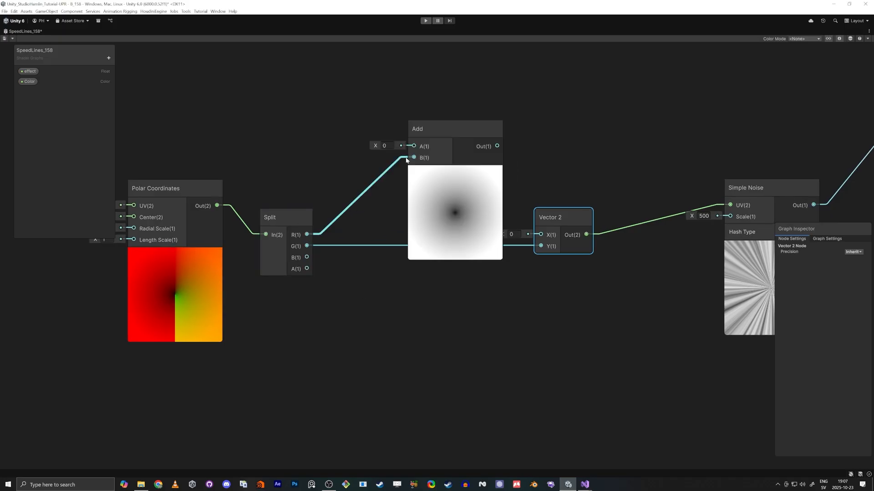
{"action": "left_click_drag", "start_coordinate": [497, 146], "coordinate": [541, 234]}
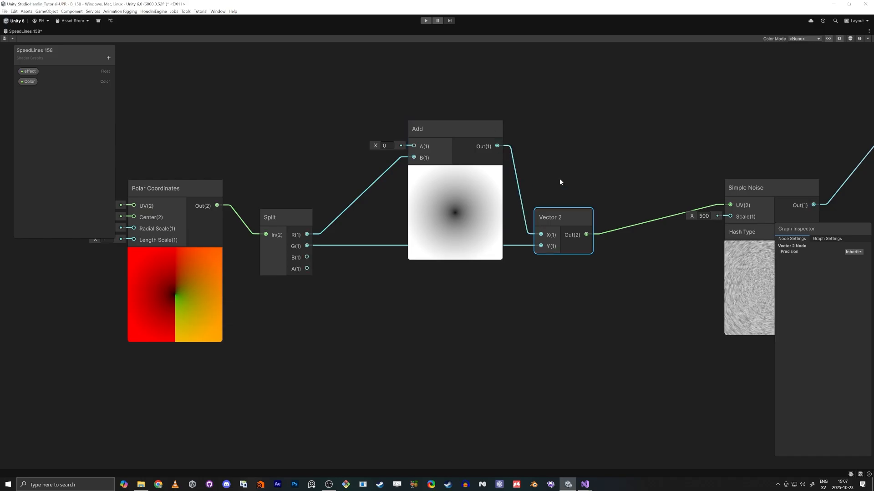
Step: Try raising the Add node's A value to 7.72 to shift the noise, and undo the change
{"action": "middle_click_drag", "start_coordinate": [559, 178], "coordinate": [345, 164]}
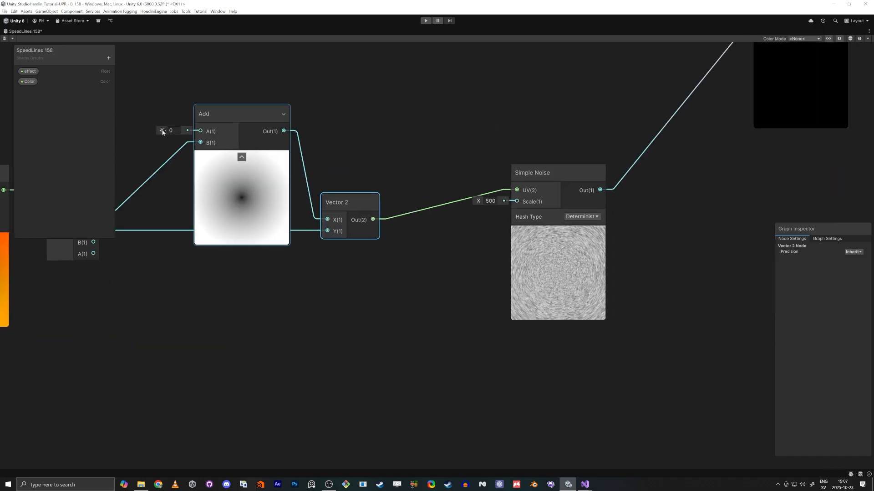
{"action": "left_click_drag", "start_coordinate": [163, 132], "coordinate": [223, 137]}
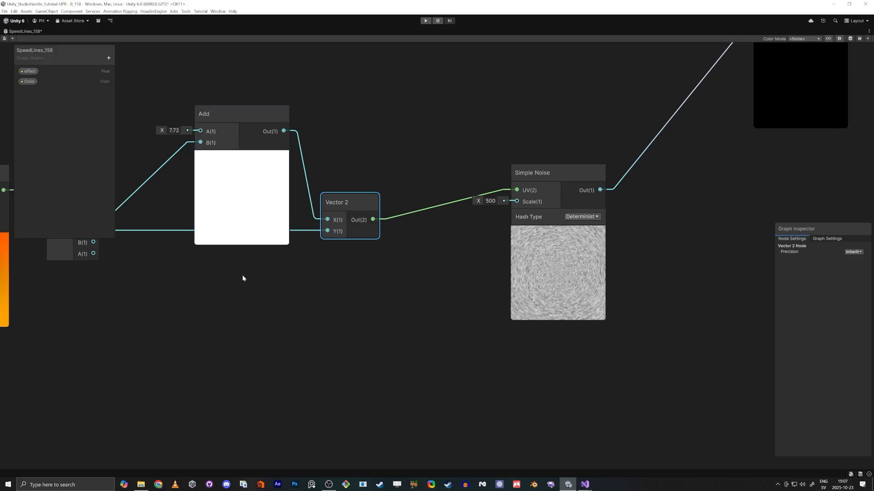
{"action": "key", "text": "ctrl+z"}
Step: Add a Time node and connect its Time output to the Add node's A input
{"action": "middle_click_drag", "start_coordinate": [255, 291], "coordinate": [411, 331]}
{"action": "middle_click_drag", "start_coordinate": [352, 422], "coordinate": [482, 490]}
{"action": "key", "text": "space"}
{"action": "type", "text": "time"}
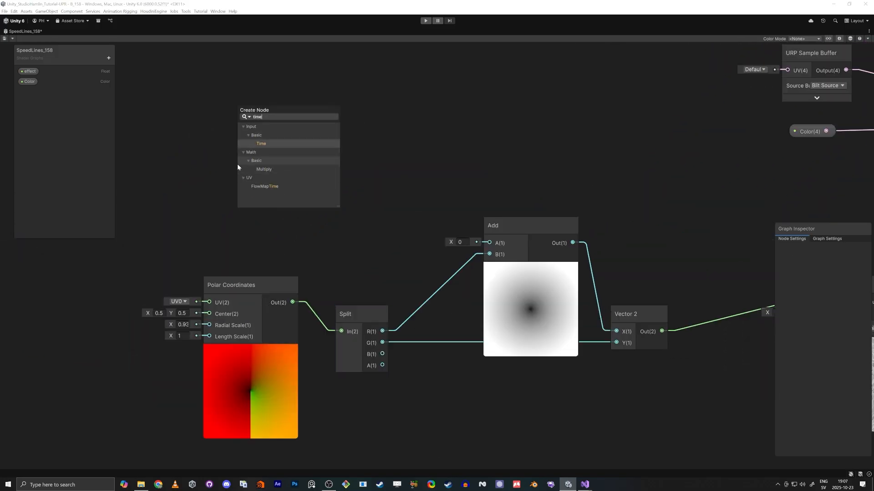
{"action": "key", "text": "Return"}
{"action": "left_click_drag", "start_coordinate": [289, 201], "coordinate": [484, 199]}
Step: Set the Simple Noise Scale to 50 and fine-tune it down to between 30 and 40
{"action": "middle_click_drag", "start_coordinate": [681, 207], "coordinate": [398, 128]}
{"action": "left_click", "coordinate": [550, 307]}
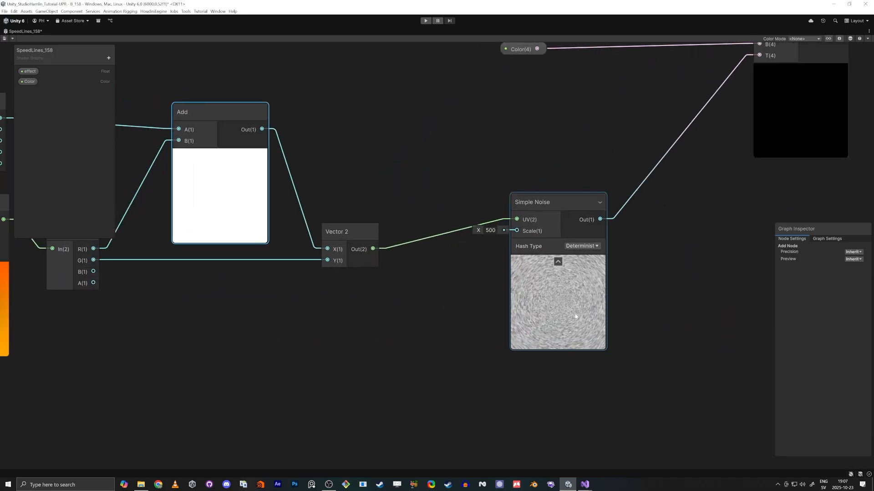
{"action": "double_click", "coordinate": [490, 230]}
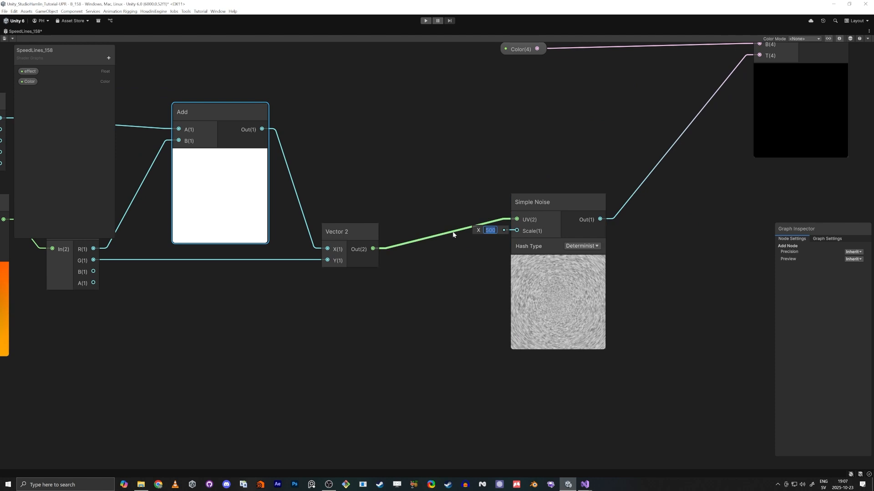
{"action": "type", "text": "50"}
{"action": "middle_click_drag", "start_coordinate": [439, 292], "coordinate": [466, 298]}
{"action": "left_click_drag", "start_coordinate": [507, 236], "coordinate": [475, 239]}
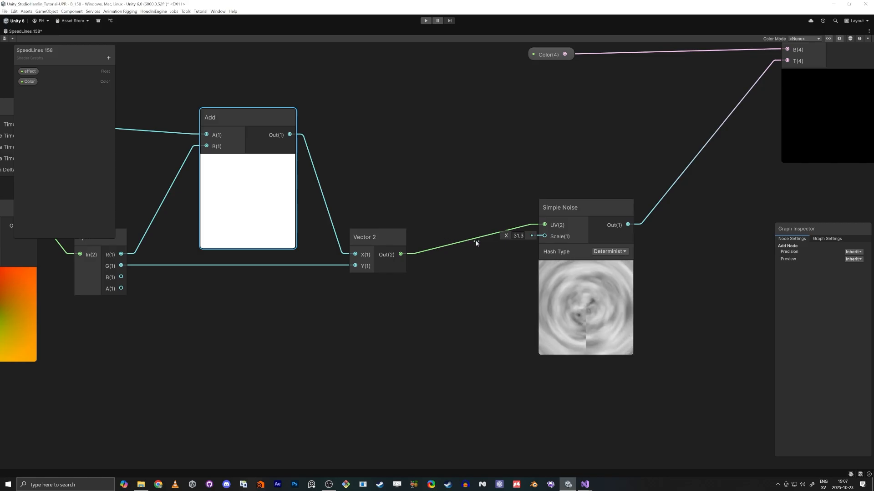
Step: Set the Polar Coordinates Radial Scale to about -0.1 and Length Scale to 10.5 to stretch the noise into radial streaks
{"action": "middle_click_drag", "start_coordinate": [471, 298], "coordinate": [579, 303]}
{"action": "middle_click_drag", "start_coordinate": [422, 336], "coordinate": [379, 347]}
{"action": "scroll", "coordinate": [420, 337], "scroll_direction": "down", "scroll_amount": 2}
{"action": "left_click", "coordinate": [132, 287]}
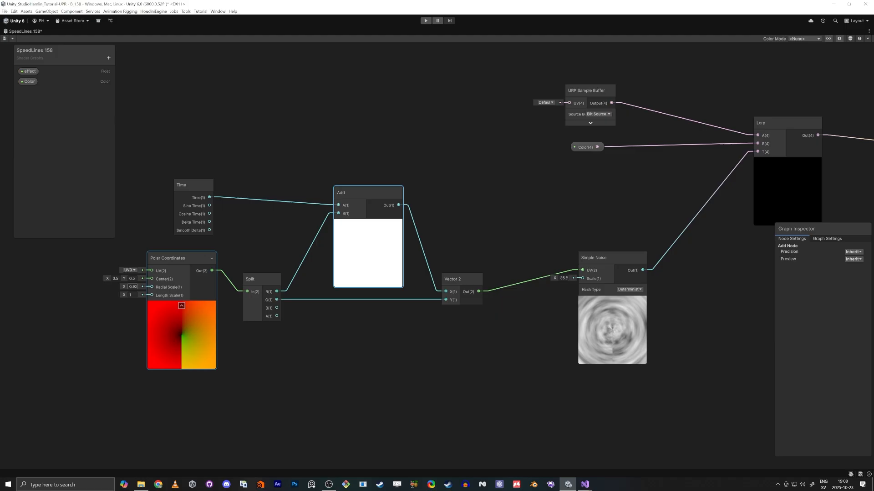
{"action": "type", "text": "1"}
{"action": "key", "text": "Tab"}
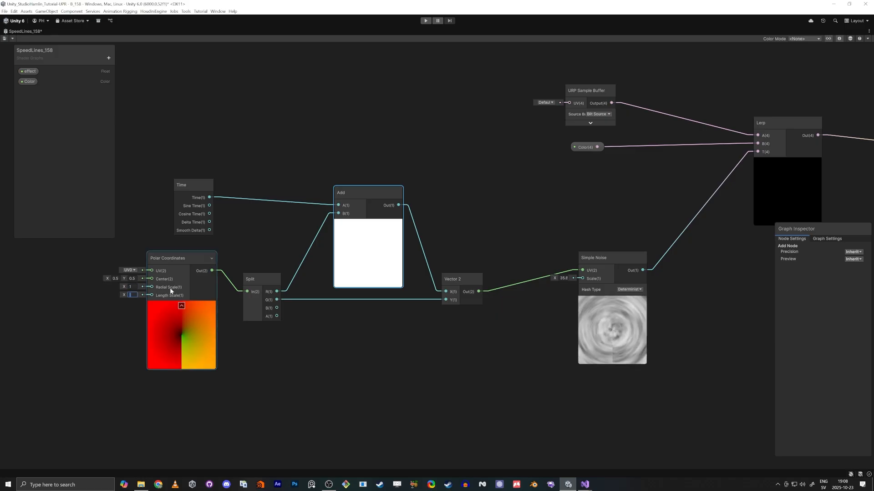
{"action": "mouse_move", "coordinate": [124, 289]}
{"action": "left_mouse_down"}
{"action": "mouse_move", "coordinate": [194, 296]}
{"action": "mouse_move", "coordinate": [117, 285]}
{"action": "mouse_move", "coordinate": [124, 287]}
{"action": "left_mouse_up"}
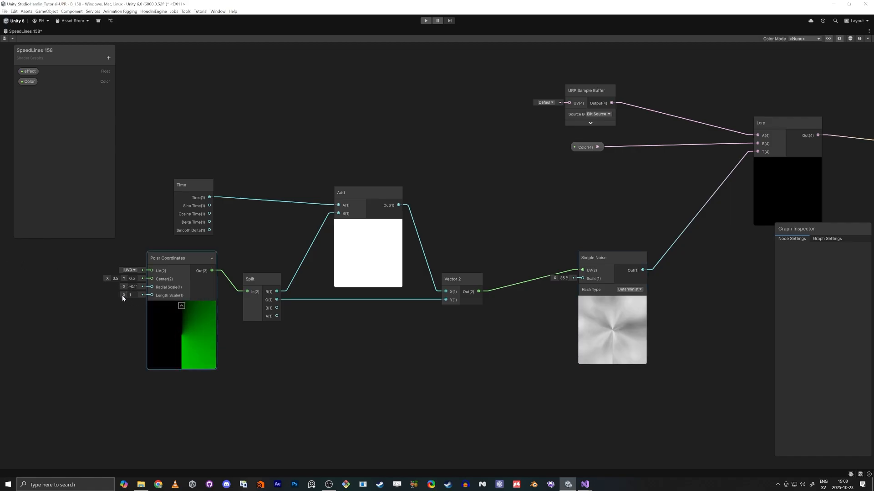
{"action": "left_click_drag", "start_coordinate": [124, 295], "coordinate": [231, 289]}
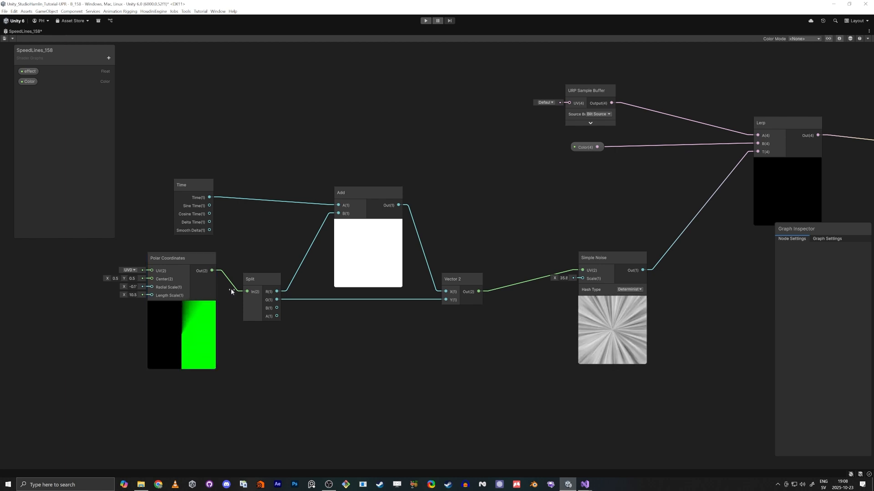
{"action": "middle_click_drag", "start_coordinate": [604, 363], "coordinate": [594, 303]}
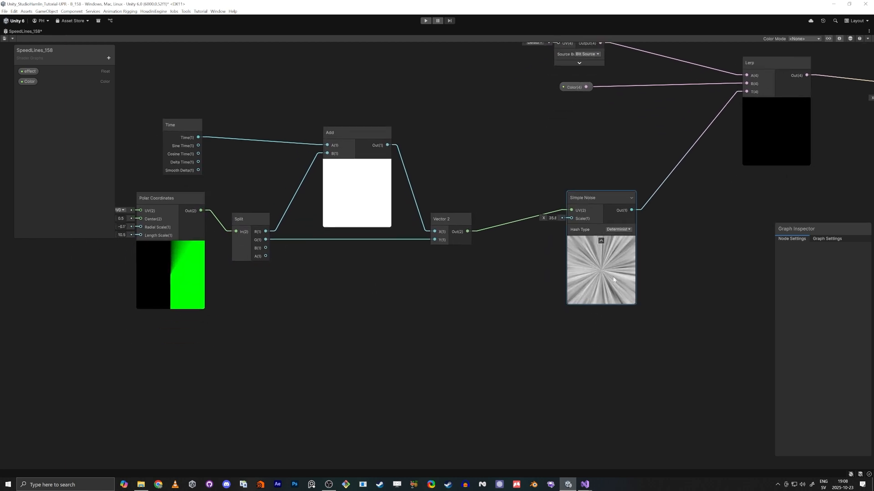
{"action": "scroll", "coordinate": [615, 270], "scroll_direction": "up", "scroll_amount": 6}
{"action": "scroll", "coordinate": [616, 271], "scroll_direction": "down", "scroll_amount": 6}
Step: Add a second Polar Coordinates node in the empty area below the noise chain
{"action": "middle_click_drag", "start_coordinate": [171, 348], "coordinate": [397, 403]}
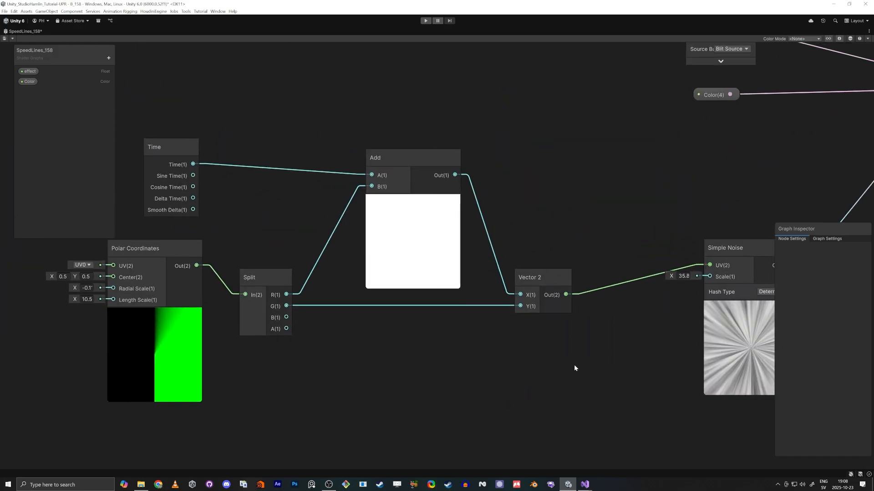
{"action": "middle_click_drag", "start_coordinate": [572, 366], "coordinate": [261, 341]}
{"action": "scroll", "coordinate": [350, 314], "scroll_direction": "down", "scroll_amount": 4}
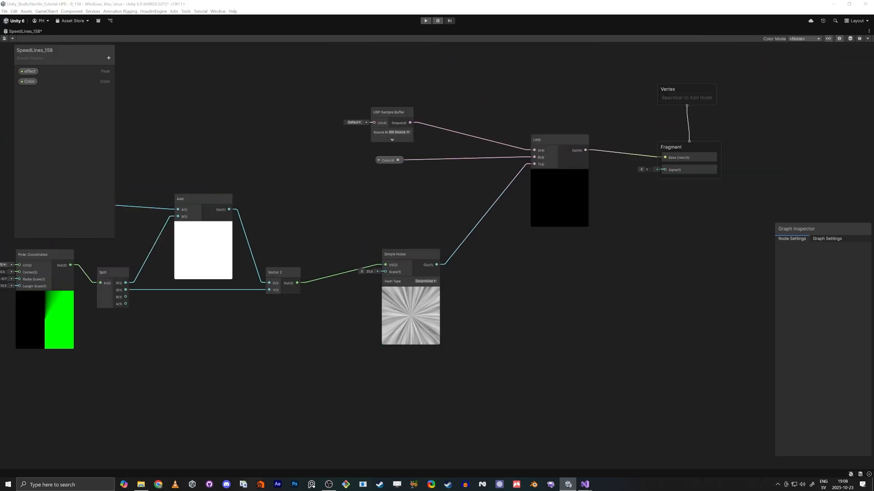
{"action": "middle_click_drag", "start_coordinate": [313, 364], "coordinate": [455, 354]}
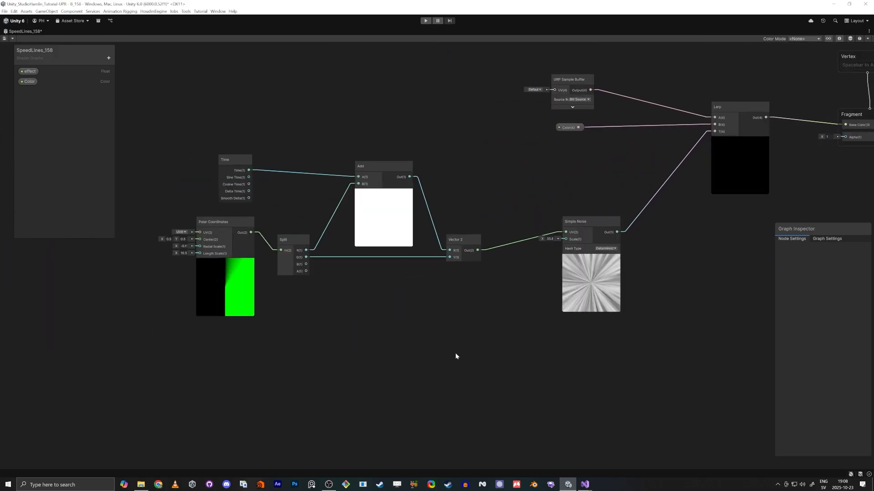
{"action": "key", "text": "space"}
{"action": "type", "text": "polar"}
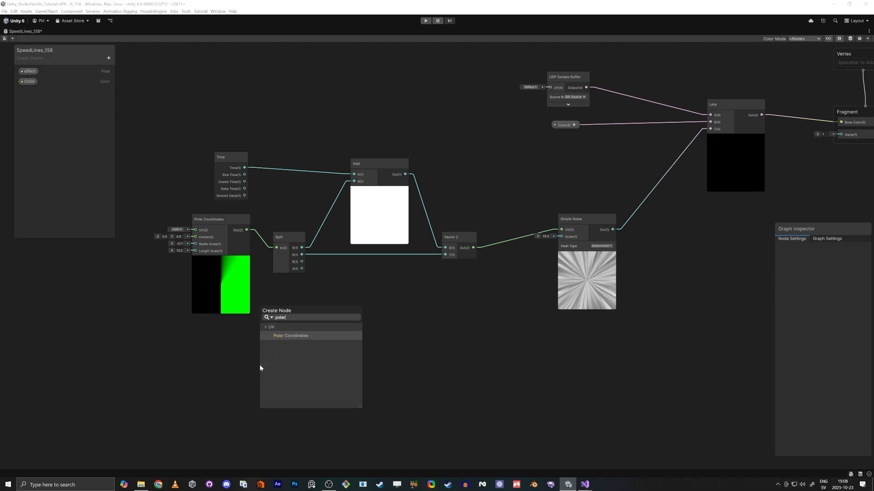
{"action": "key", "text": "Return"}
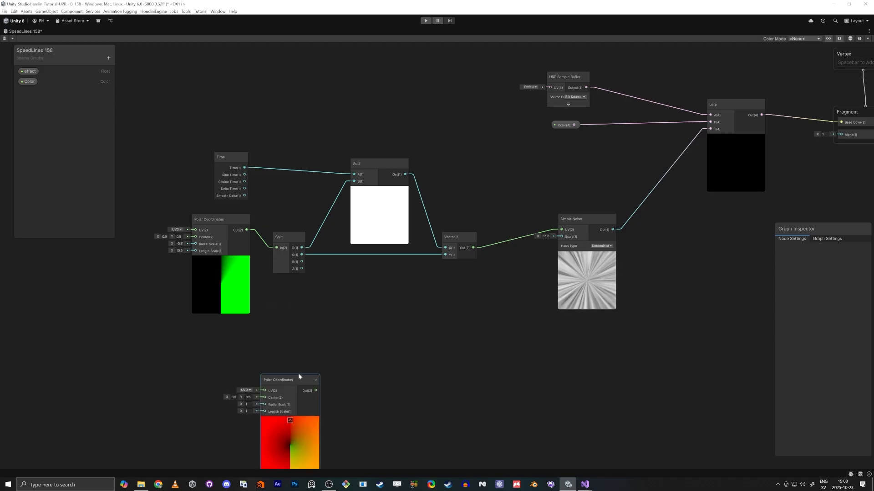
{"action": "left_click_drag", "start_coordinate": [298, 378], "coordinate": [388, 326]}
Step: Add a Distance node and place it beside the new Polar Coordinates node
{"action": "key", "text": "space"}
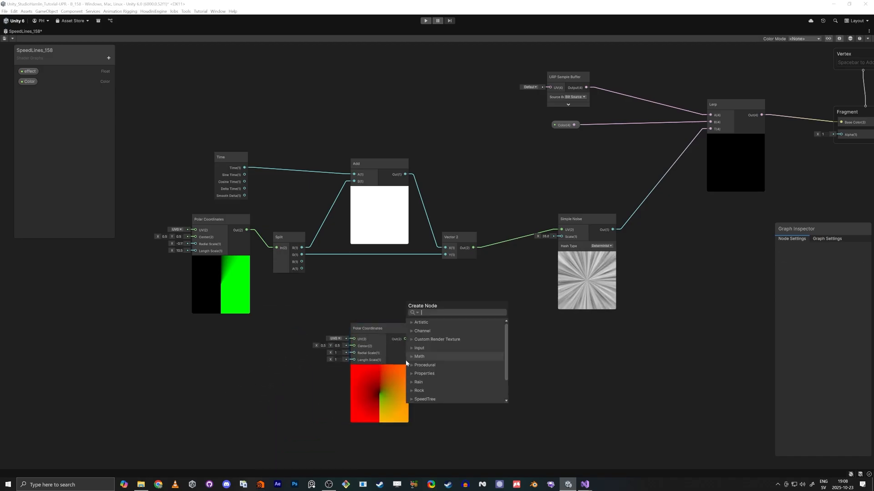
{"action": "type", "text": "distance"}
{"action": "key", "text": "Return"}
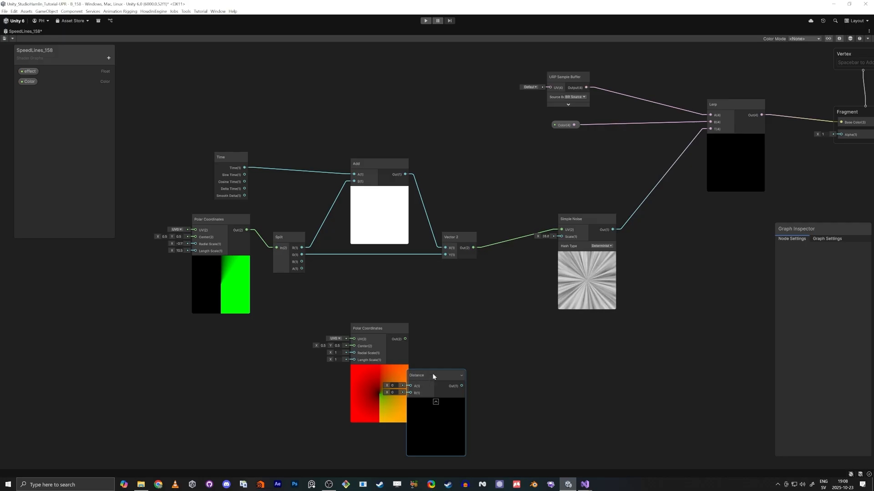
{"action": "left_click_drag", "start_coordinate": [421, 391], "coordinate": [469, 377]}
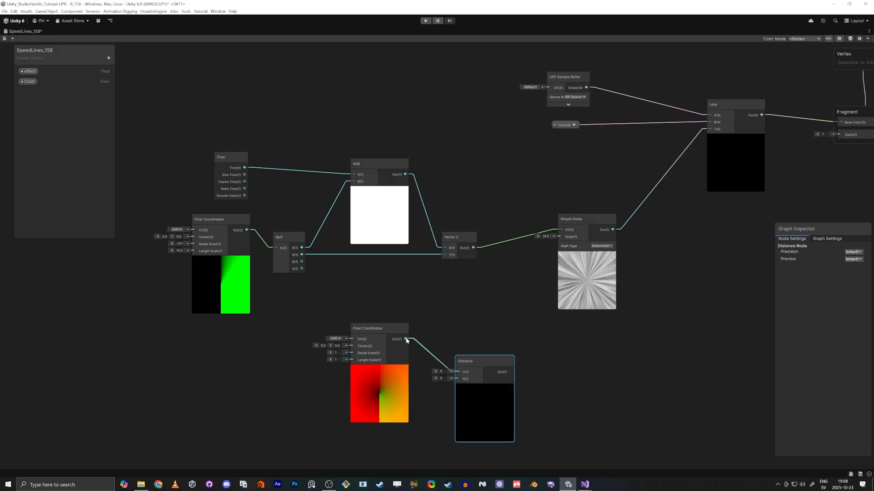
Step: Try feeding the second Polar Coordinates node into the Distance node's A input, and delete that Polar Coordinates node
{"action": "left_click_drag", "start_coordinate": [406, 341], "coordinate": [331, 336]}
{"action": "scroll", "coordinate": [483, 413], "scroll_direction": "up", "scroll_amount": 5}
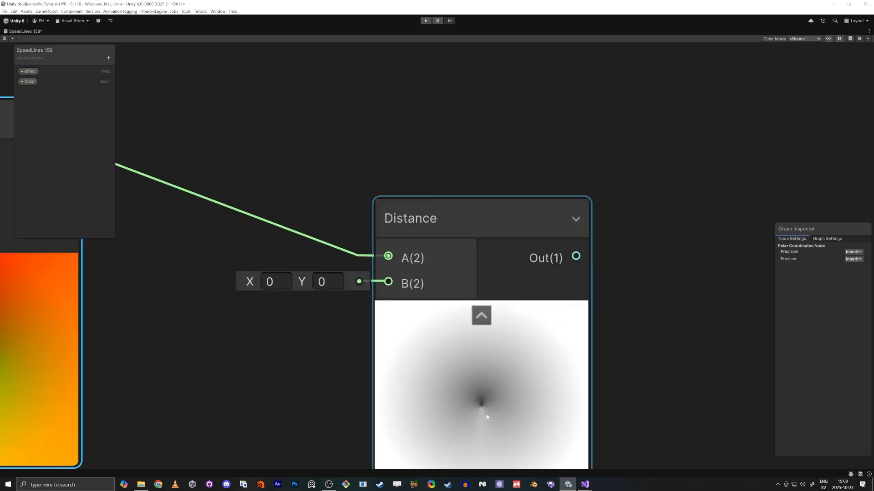
{"action": "scroll", "coordinate": [480, 410], "scroll_direction": "down", "scroll_amount": 5}
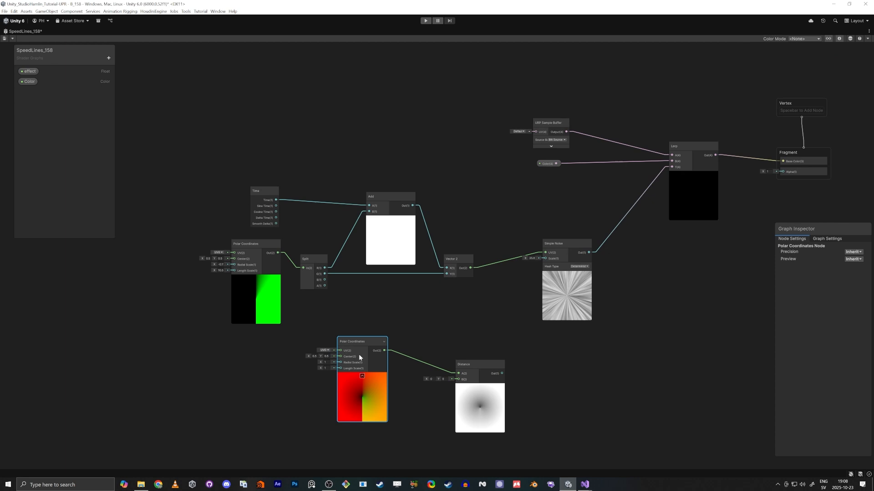
{"action": "left_click_drag", "start_coordinate": [362, 347], "coordinate": [340, 362]}
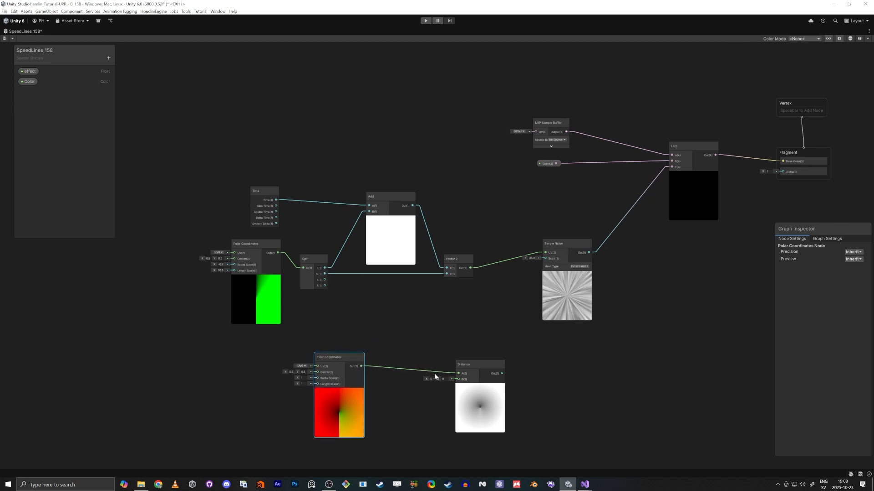
{"action": "key", "text": "Delete"}
Step: Add a Tiling And Offset node and connect its output to the Distance node's A input
{"action": "key", "text": "space"}
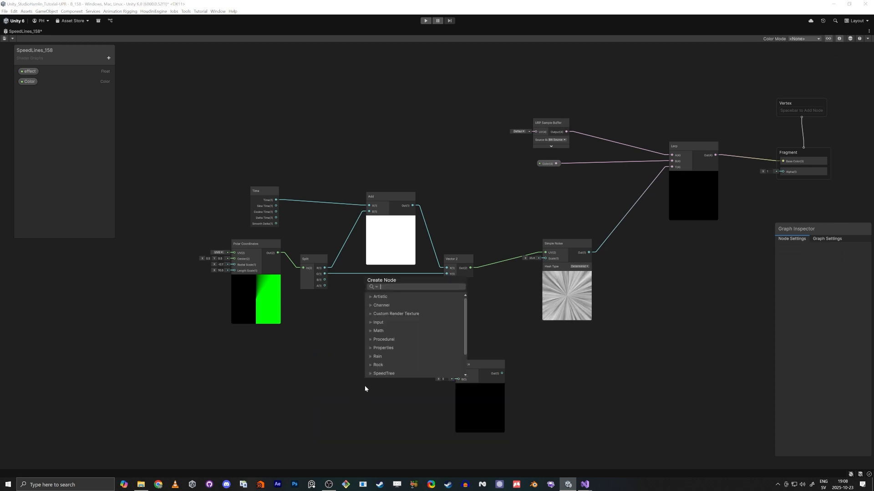
{"action": "type", "text": "til"}
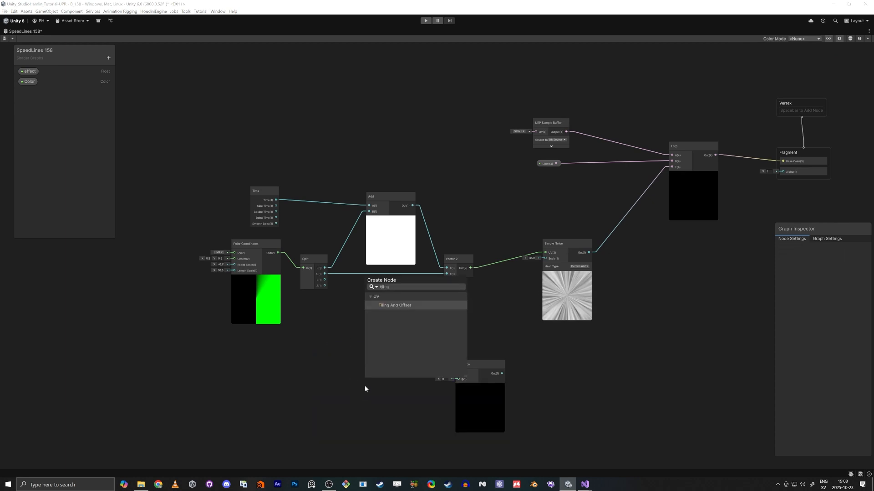
{"action": "key", "text": "Return"}
{"action": "left_click_drag", "start_coordinate": [389, 405], "coordinate": [345, 359]}
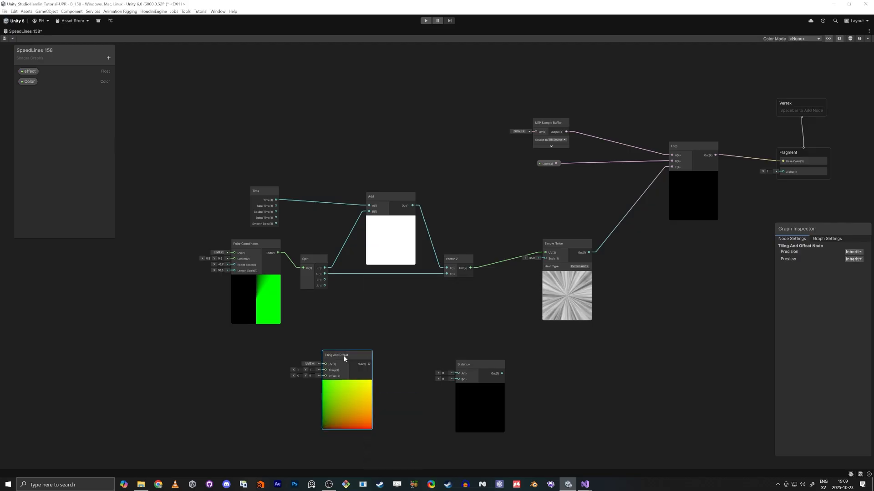
{"action": "left_click_drag", "start_coordinate": [451, 374], "coordinate": [457, 376]}
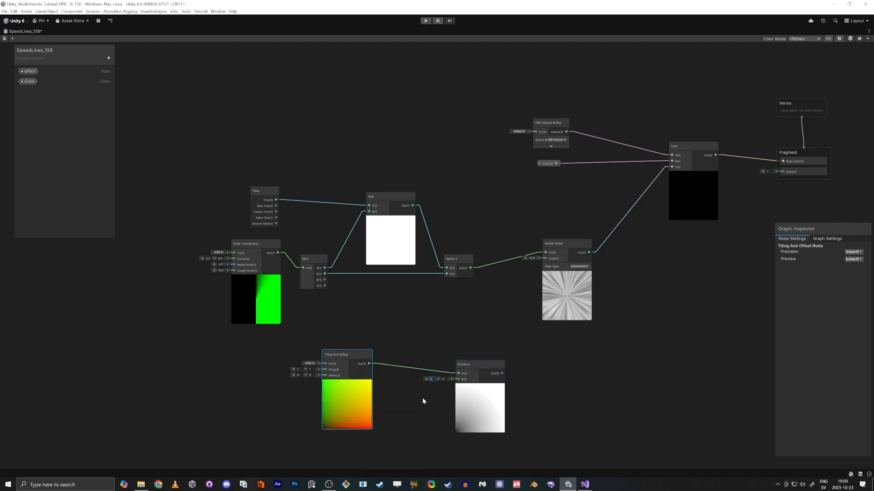
Step: Set the Distance node's B input to X 0.5 and Y 0.5
{"action": "type", "text": "0.5"}
{"action": "key", "text": "Tab"}
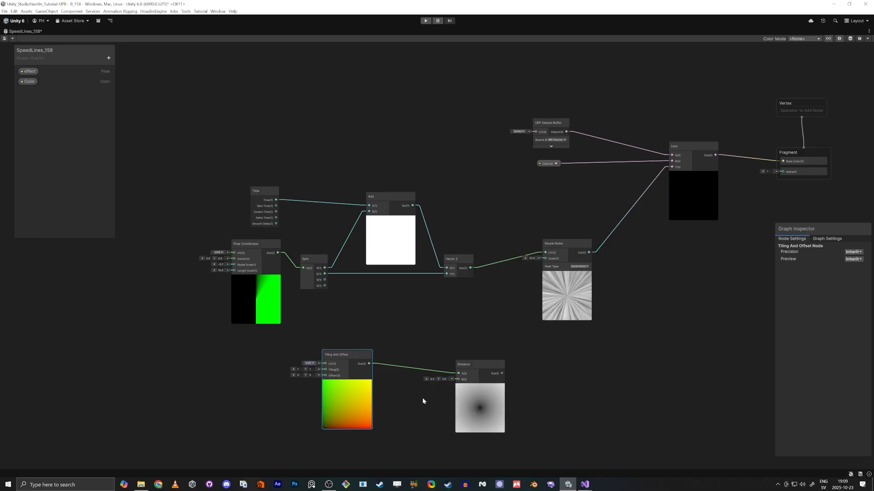
{"action": "type", "text": "0.5"}
Step: Add a Multiply node with the Simple Noise output connected to A and the Distance output connected to B
{"action": "middle_click_drag", "start_coordinate": [580, 396], "coordinate": [531, 351]}
{"action": "key", "text": "space"}
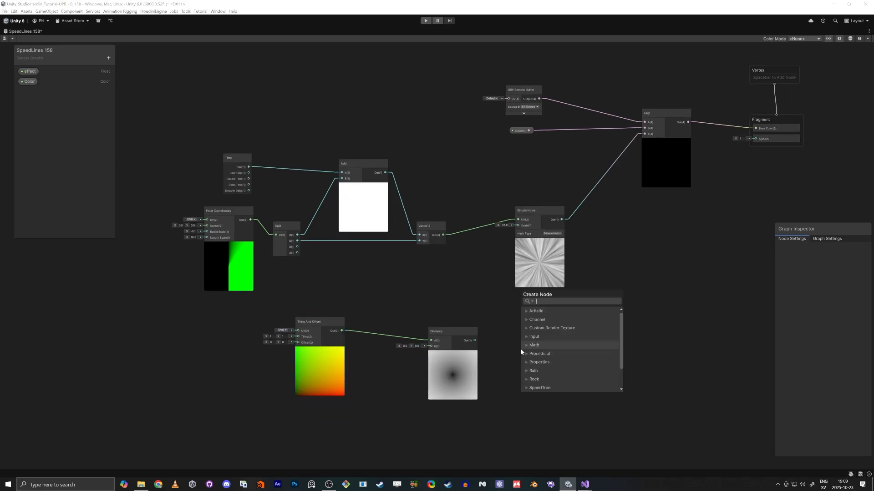
{"action": "type", "text": "multiply"}
{"action": "key", "text": "Return"}
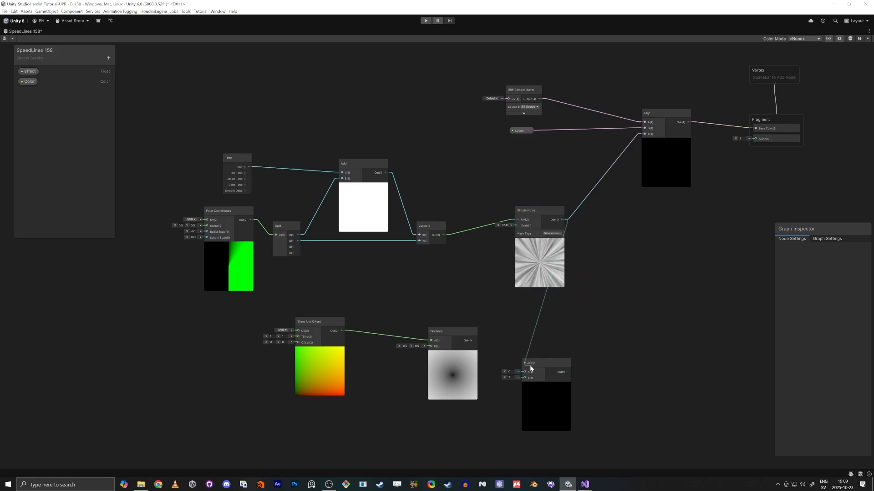
{"action": "left_click_drag", "start_coordinate": [530, 368], "coordinate": [602, 304]}
{"action": "scroll", "coordinate": [488, 399], "scroll_direction": "up", "scroll_amount": 6}
{"action": "middle_click_drag", "start_coordinate": [501, 305], "coordinate": [391, 323]}
{"action": "left_click_drag", "start_coordinate": [347, 285], "coordinate": [599, 222]}
{"action": "scroll", "coordinate": [534, 293], "scroll_direction": "down", "scroll_amount": 2}
{"action": "middle_click_drag", "start_coordinate": [586, 288], "coordinate": [398, 450]}
{"action": "scroll", "coordinate": [424, 445], "scroll_direction": "up", "scroll_amount": 3}
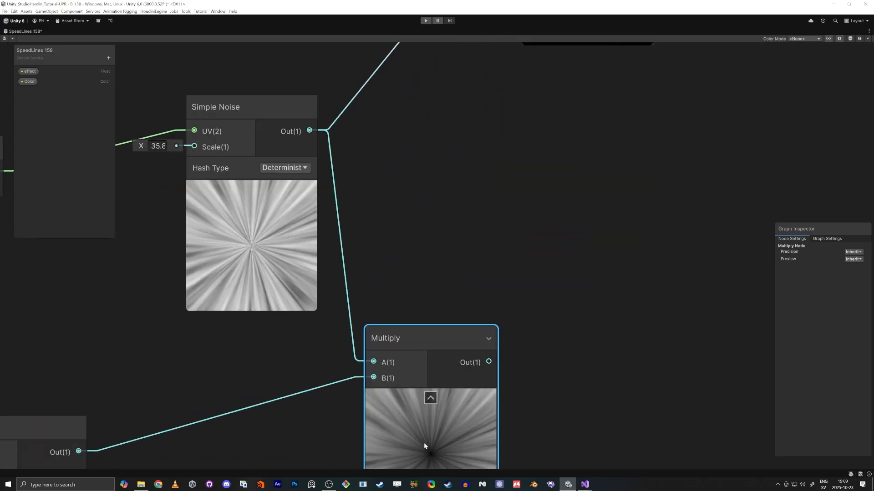
Step: Connect the Multiply output to the Lerp's T input and save the shader graph
{"action": "middle_click_drag", "start_coordinate": [548, 331], "coordinate": [543, 408]}
{"action": "scroll", "coordinate": [543, 409], "scroll_direction": "down", "scroll_amount": 1}
{"action": "left_click_drag", "start_coordinate": [493, 435], "coordinate": [527, 84]}
{"action": "scroll", "coordinate": [473, 364], "scroll_direction": "down", "scroll_amount": 6}
{"action": "middle_click_drag", "start_coordinate": [473, 364], "coordinate": [542, 290]}
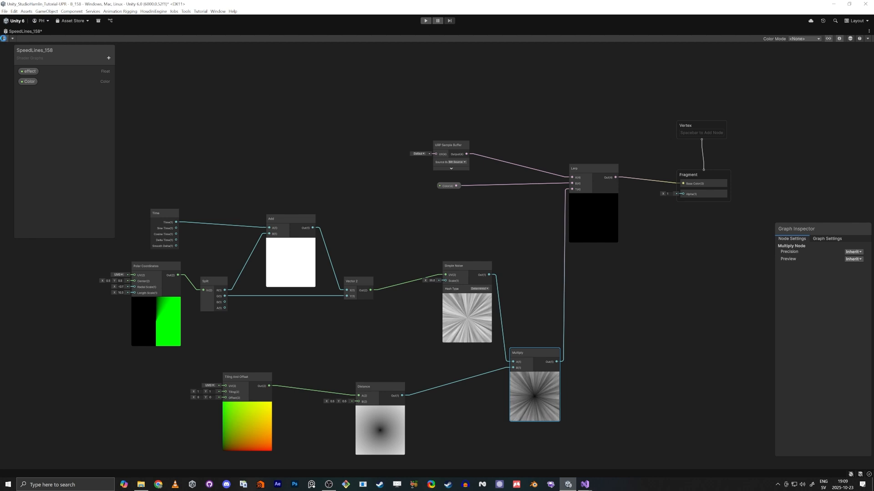
{"action": "middle_click_drag", "start_coordinate": [344, 328], "coordinate": [414, 277]}
Step: Examine the speed lines effect around the character in the maximized Game view
{"action": "key", "text": "shift+space"}
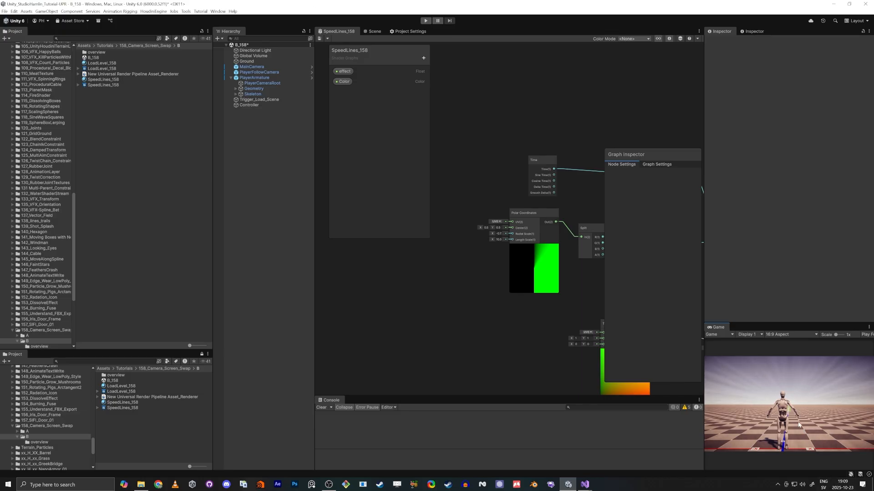
{"action": "key", "text": "shift+space"}
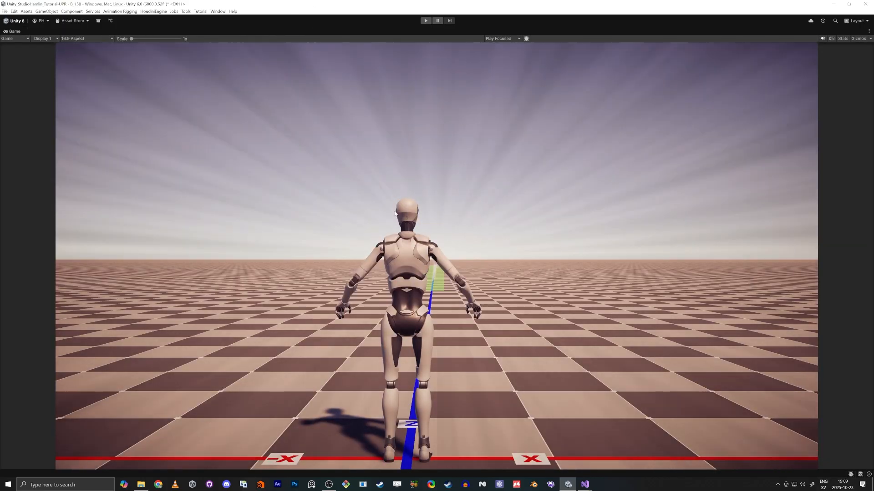
{"action": "key", "text": "shift+space"}
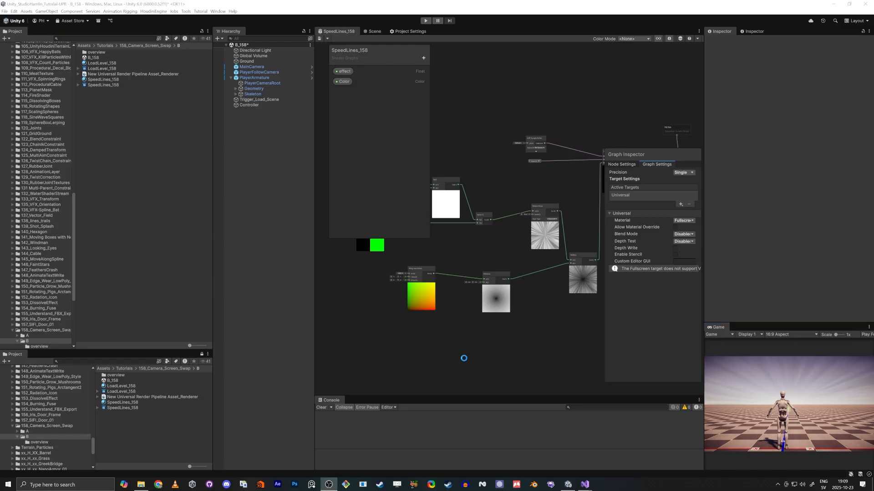
Step: Insert a Remap node between the Distance output and the Multiply's B input, aligned in the space between them
{"action": "key", "text": "shift+space"}
{"action": "middle_click_drag", "start_coordinate": [206, 335], "coordinate": [449, 336]}
{"action": "scroll", "coordinate": [441, 306], "scroll_direction": "up", "scroll_amount": 3}
{"action": "middle_click_drag", "start_coordinate": [441, 376], "coordinate": [479, 385]}
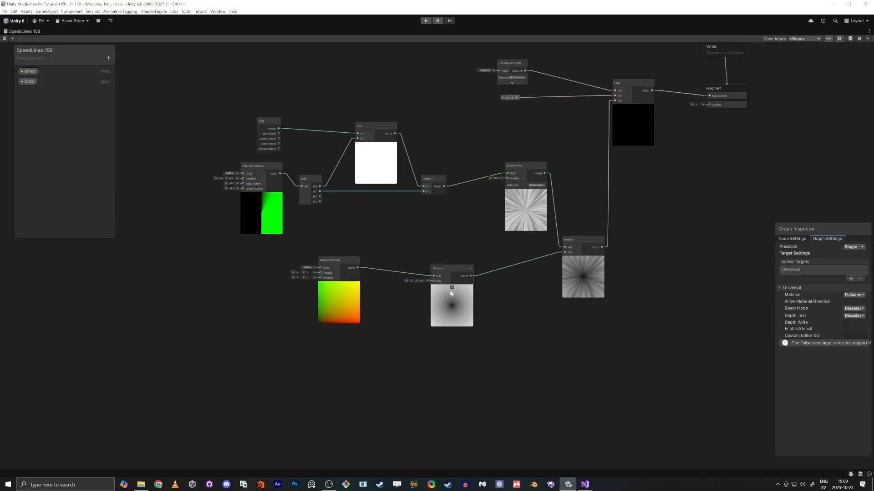
{"action": "left_click_drag", "start_coordinate": [456, 312], "coordinate": [434, 303]}
{"action": "middle_click_drag", "start_coordinate": [463, 307], "coordinate": [443, 327]}
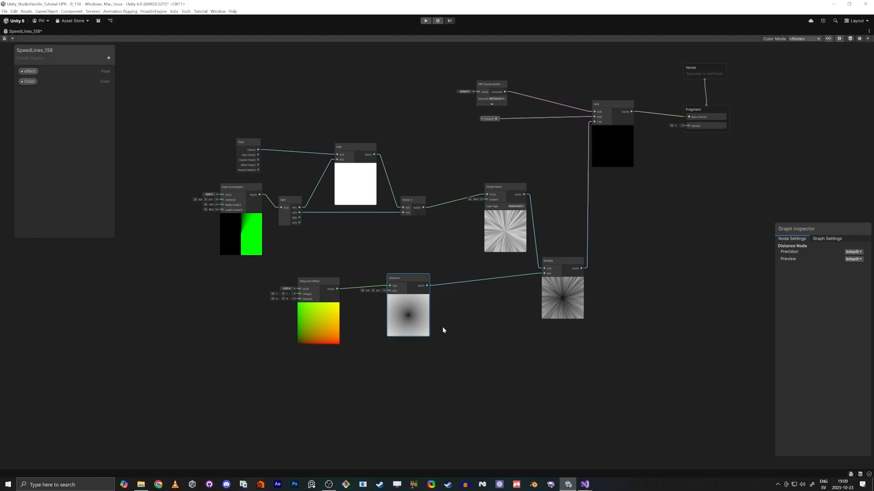
{"action": "scroll", "coordinate": [476, 320], "scroll_direction": "up", "scroll_amount": 3}
{"action": "key", "text": "space"}
{"action": "type", "text": "remap"}
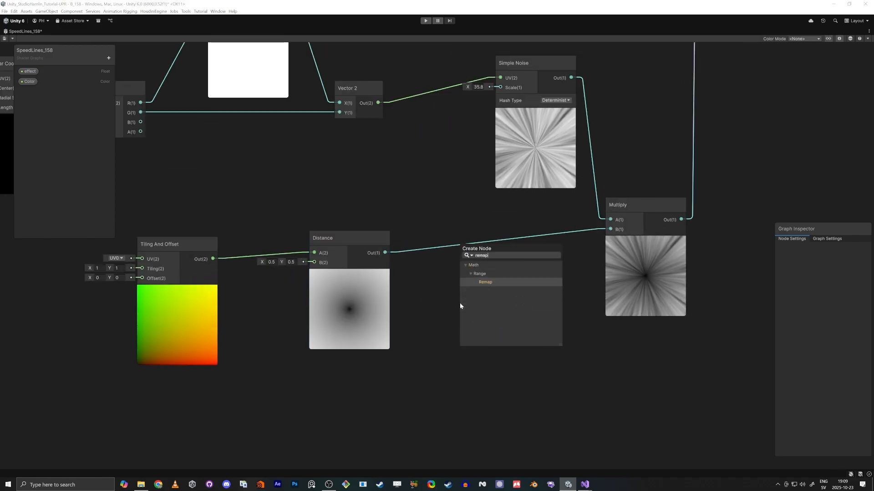
{"action": "key", "text": "Return"}
{"action": "left_click_drag", "start_coordinate": [385, 253], "coordinate": [466, 336]}
{"action": "left_click_drag", "start_coordinate": [537, 336], "coordinate": [610, 230]}
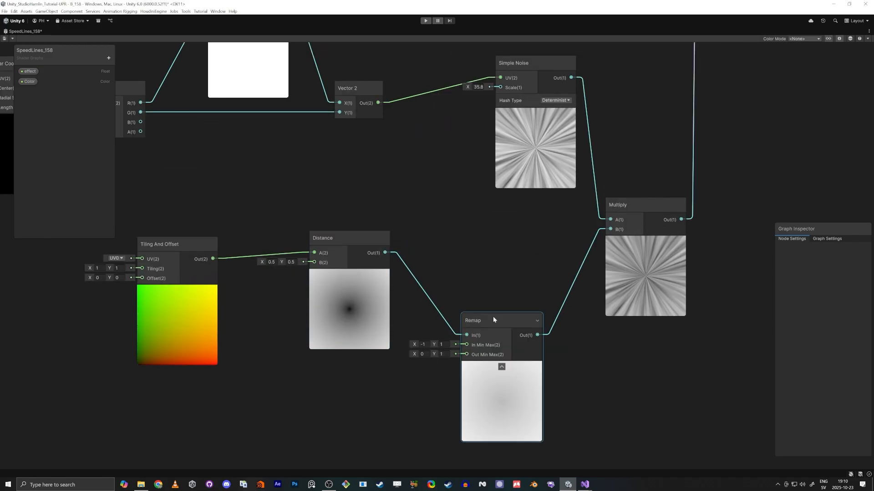
{"action": "left_click_drag", "start_coordinate": [493, 321], "coordinate": [507, 243]}
Step: Set the Remap's In Min Max X to 0 and its Out Min Max to about X -0.2 and Y 0.64
{"action": "left_click", "coordinate": [437, 268]}
{"action": "type", "text": "0"}
{"action": "left_click", "coordinate": [398, 328]}
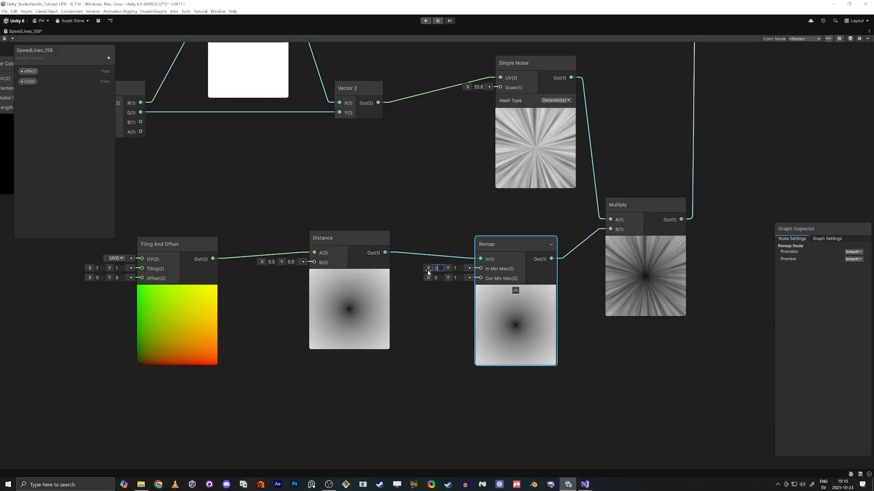
{"action": "left_click_drag", "start_coordinate": [427, 278], "coordinate": [519, 258]}
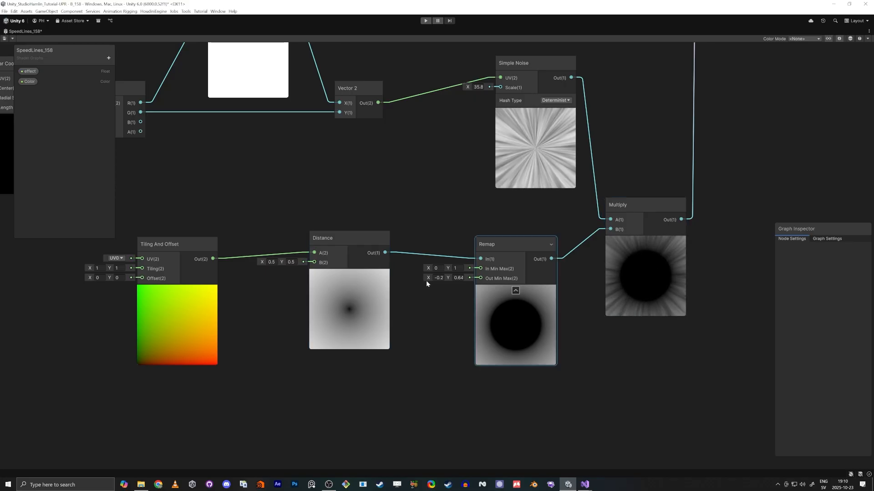
{"action": "left_click_drag", "start_coordinate": [426, 280], "coordinate": [428, 281]}
{"action": "scroll", "coordinate": [637, 141], "scroll_direction": "up", "scroll_amount": 1}
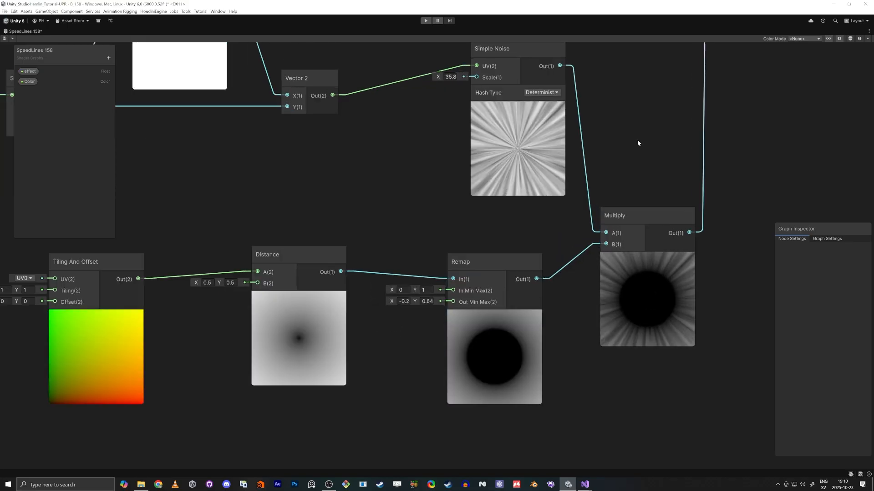
Step: Add a Saturate node to the graph in the space between the Multiply and the Lerp
{"action": "middle_click_drag", "start_coordinate": [637, 140], "coordinate": [516, 289]}
{"action": "key", "text": "space"}
{"action": "type", "text": "sqa"}
{"action": "key", "text": "BackSpace"}
{"action": "key", "text": "BackSpace"}
{"action": "type", "text": "at"}
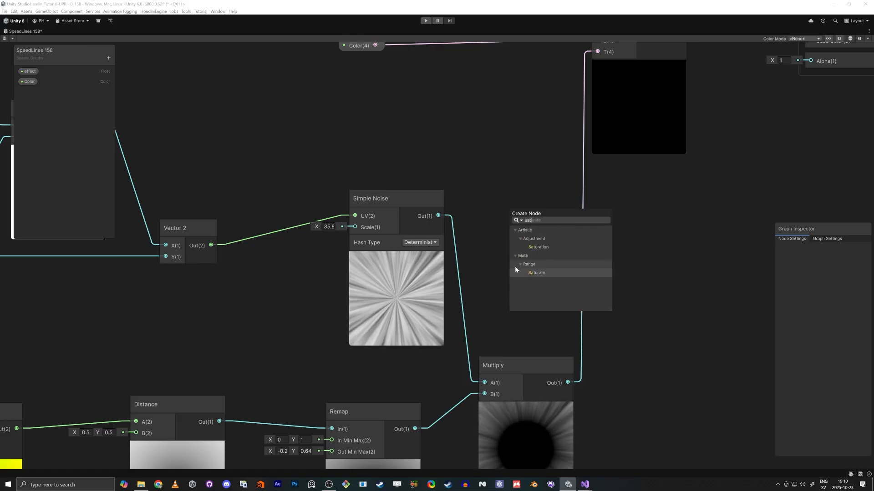
{"action": "key", "text": "Return"}
Step: Route the Multiply output through the Saturate node into the Lerp's T input and save the shader graph
{"action": "scroll", "coordinate": [676, 211], "scroll_direction": "down", "scroll_amount": 6}
{"action": "middle_click_drag", "start_coordinate": [648, 131], "coordinate": [561, 236]}
{"action": "scroll", "coordinate": [559, 363], "scroll_direction": "up", "scroll_amount": 6}
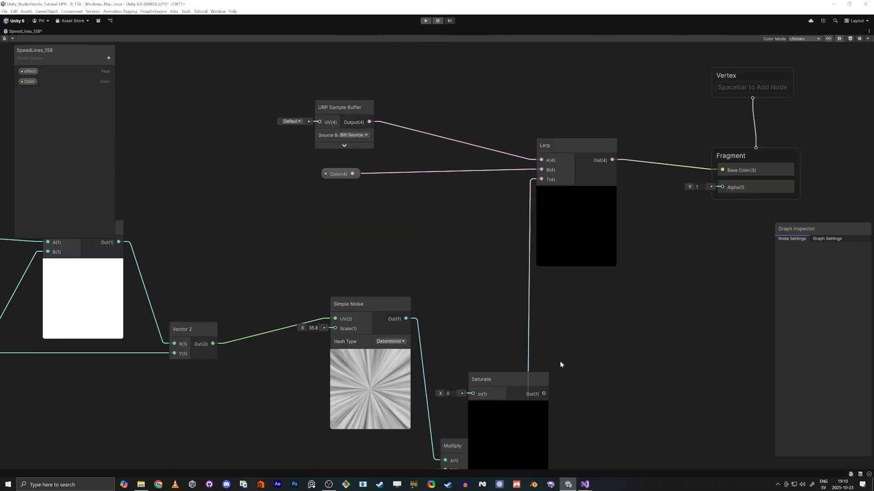
{"action": "left_click_drag", "start_coordinate": [479, 308], "coordinate": [594, 291]}
{"action": "left_click_drag", "start_coordinate": [535, 393], "coordinate": [589, 308]}
{"action": "left_click_drag", "start_coordinate": [659, 307], "coordinate": [560, 111]}
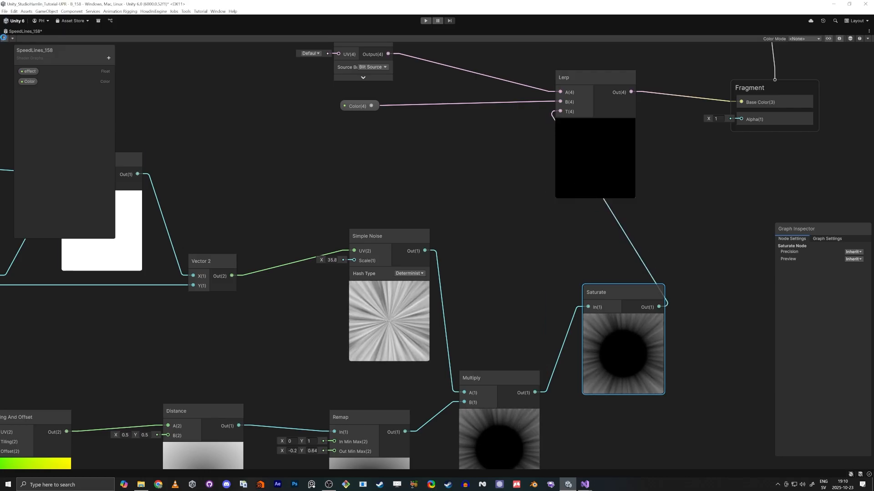
{"action": "left_click", "coordinate": [5, 39]}
{"action": "left_click", "coordinate": [233, 128]}
Step: Set the SpeedLines_158 material's Color to white, hexadecimal FFFFFF
{"action": "key", "text": "shift+space"}
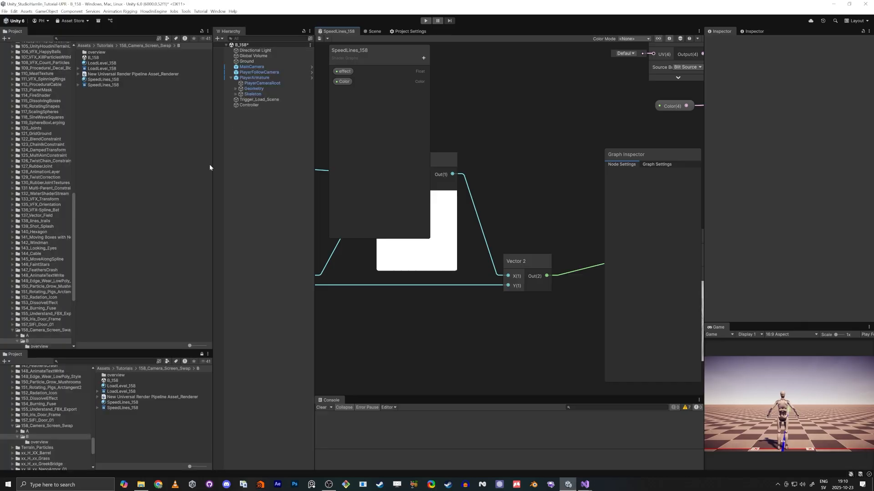
{"action": "left_click", "coordinate": [122, 403]}
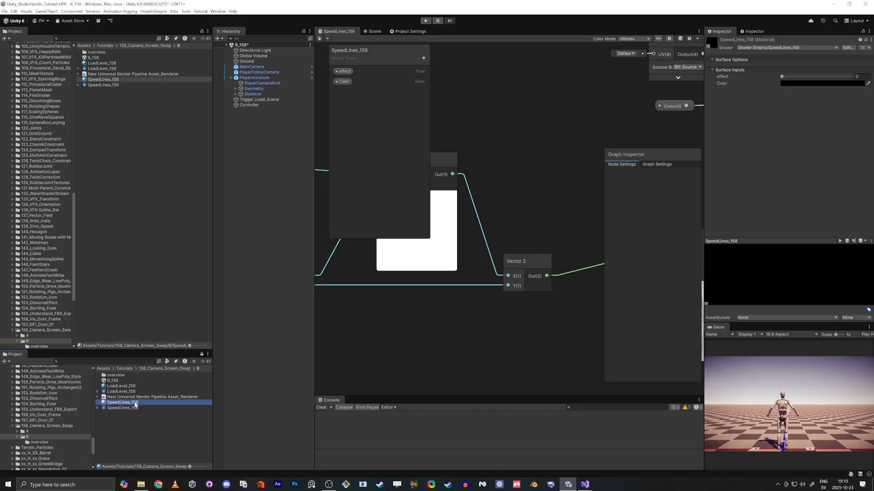
{"action": "left_click", "coordinate": [806, 83]}
{"action": "left_click", "coordinate": [814, 120]}
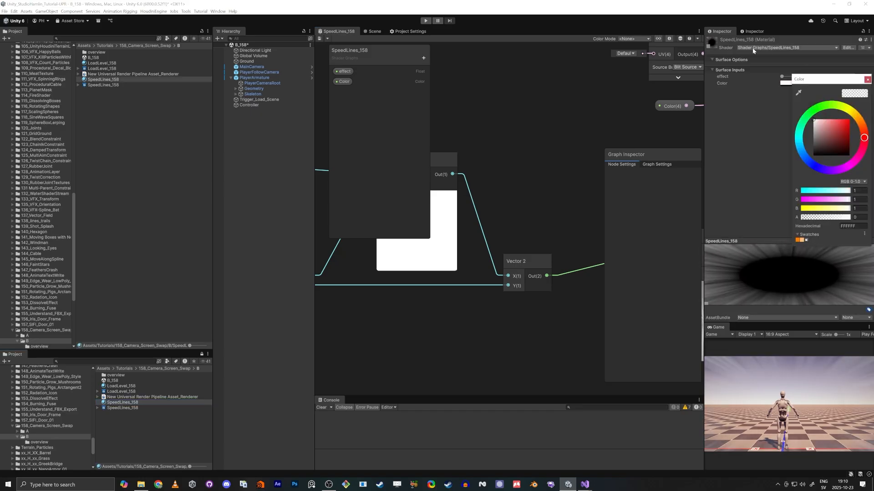
{"action": "left_click", "coordinate": [868, 79]}
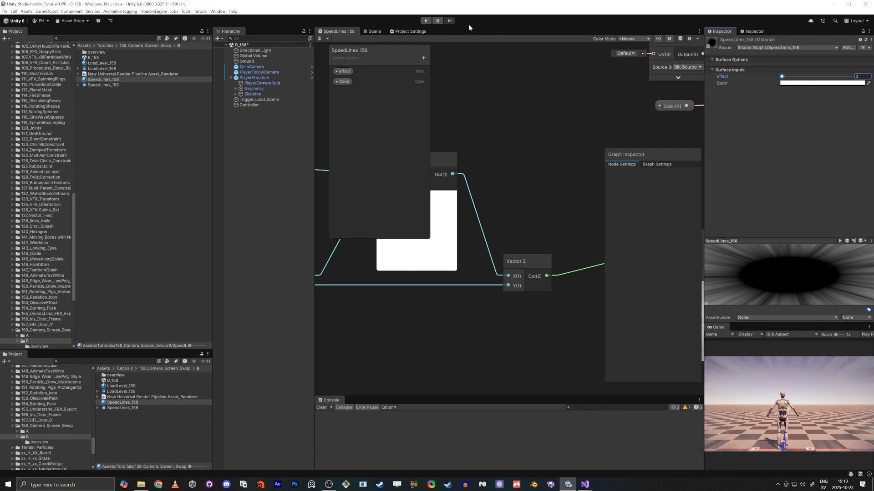
Step: Move the noise, distance mask, Multiply and Saturate nodes together farther away from the Lerp to free up space
{"action": "middle_click_drag", "start_coordinate": [546, 125], "coordinate": [415, 123]}
{"action": "middle_click_drag", "start_coordinate": [574, 177], "coordinate": [396, 252]}
{"action": "scroll", "coordinate": [427, 237], "scroll_direction": "down", "scroll_amount": 1}
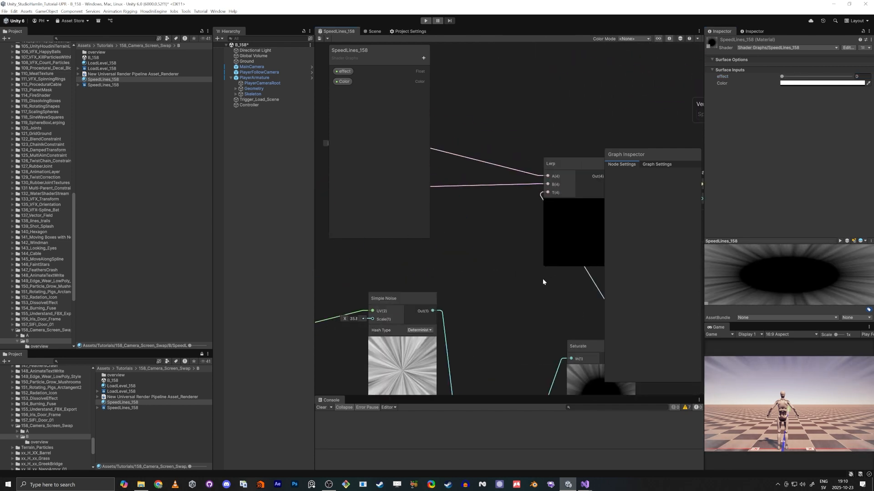
{"action": "middle_click_drag", "start_coordinate": [552, 287], "coordinate": [485, 187]}
{"action": "key", "text": "shift+space"}
{"action": "middle_click_drag", "start_coordinate": [423, 260], "coordinate": [576, 262]}
{"action": "scroll", "coordinate": [576, 262], "scroll_direction": "down", "scroll_amount": 5}
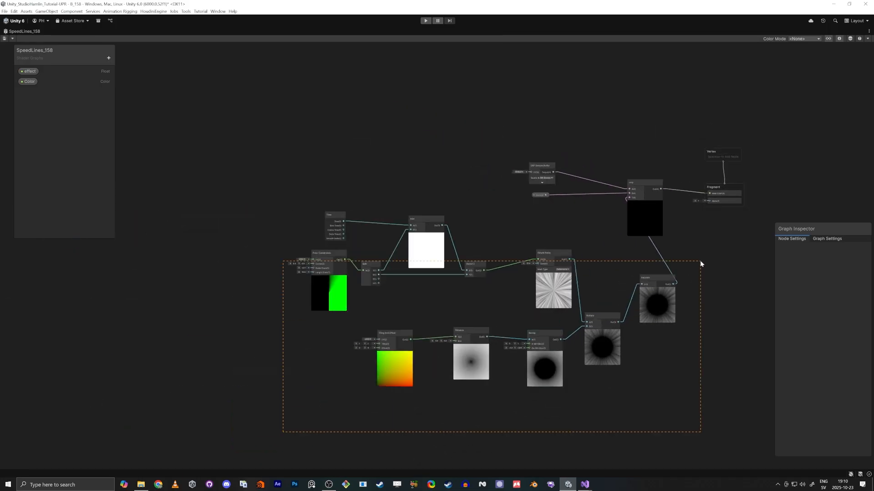
{"action": "left_click_drag", "start_coordinate": [700, 264], "coordinate": [700, 263]}
{"action": "left_click_drag", "start_coordinate": [649, 296], "coordinate": [554, 305]}
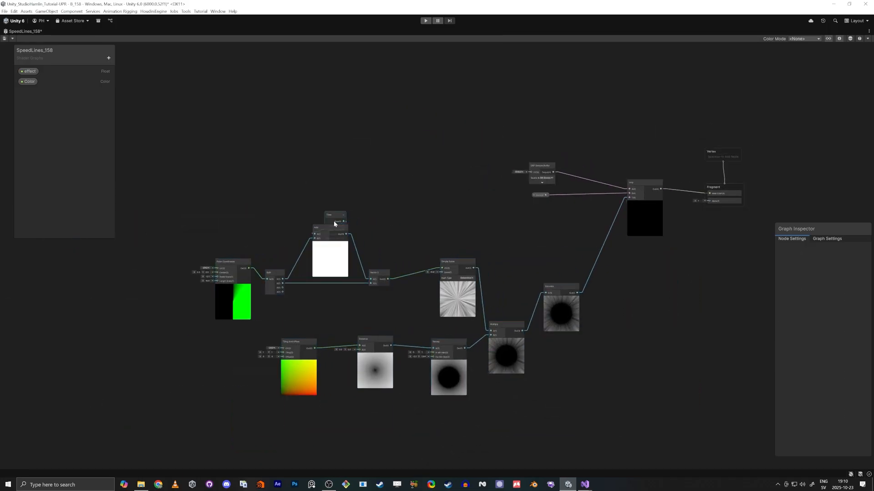
Step: Place the effect property and a new Multiply node between the Saturate and the Lerp
{"action": "middle_click_drag", "start_coordinate": [695, 204], "coordinate": [555, 211]}
{"action": "scroll", "coordinate": [556, 211], "scroll_direction": "up", "scroll_amount": 7}
{"action": "left_click_drag", "start_coordinate": [417, 237], "coordinate": [387, 246]}
{"action": "middle_click_drag", "start_coordinate": [4, 205], "coordinate": [104, 138]}
{"action": "left_click_drag", "start_coordinate": [29, 71], "coordinate": [288, 245]}
{"action": "key", "text": "space"}
{"action": "type", "text": "multiply"}
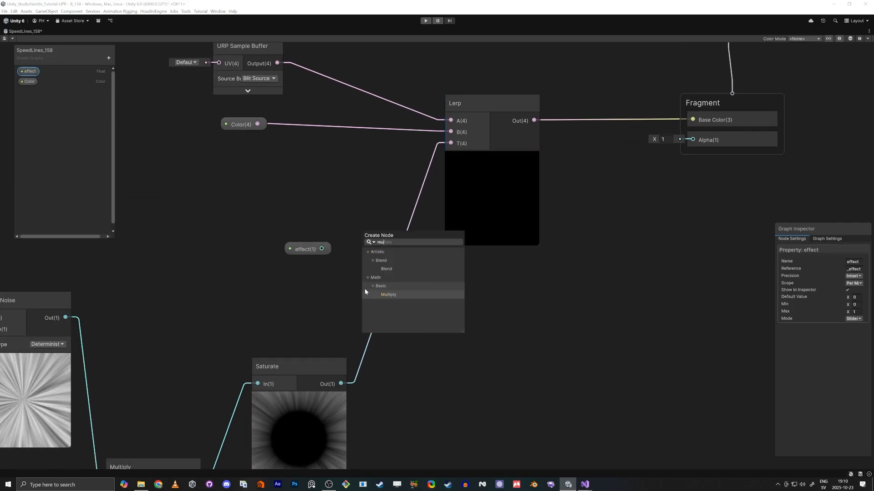
{"action": "key", "text": "Return"}
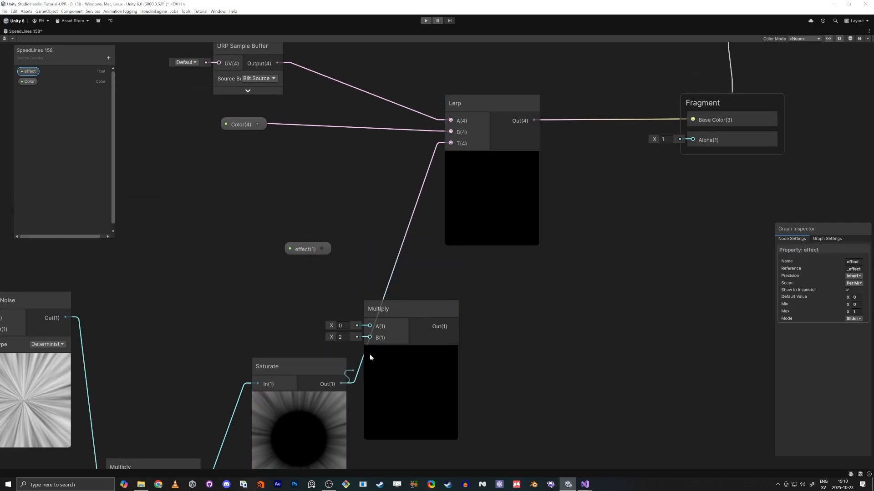
Step: Multiply the effect property (A) by the Saturate output (B), feed the result into the Lerp's T, collapse the preview and save
{"action": "left_click_drag", "start_coordinate": [341, 383], "coordinate": [369, 336]}
{"action": "left_click_drag", "start_coordinate": [321, 249], "coordinate": [369, 327]}
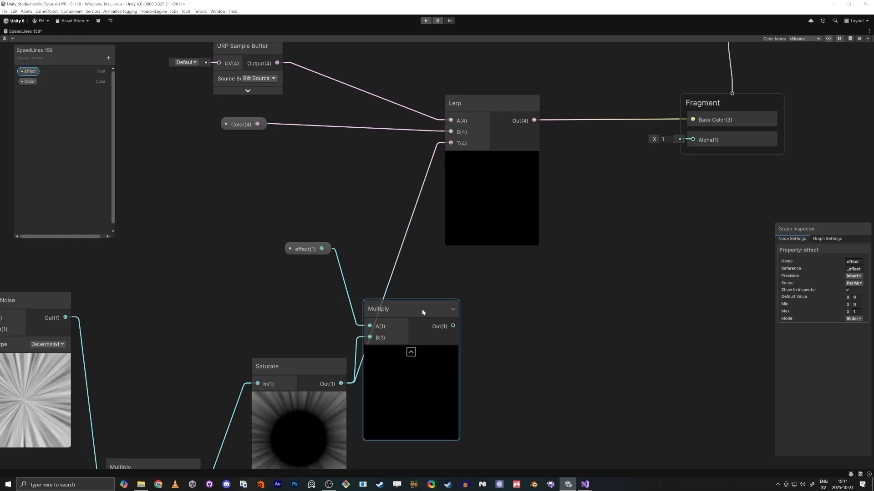
{"action": "left_click_drag", "start_coordinate": [453, 326], "coordinate": [451, 143]}
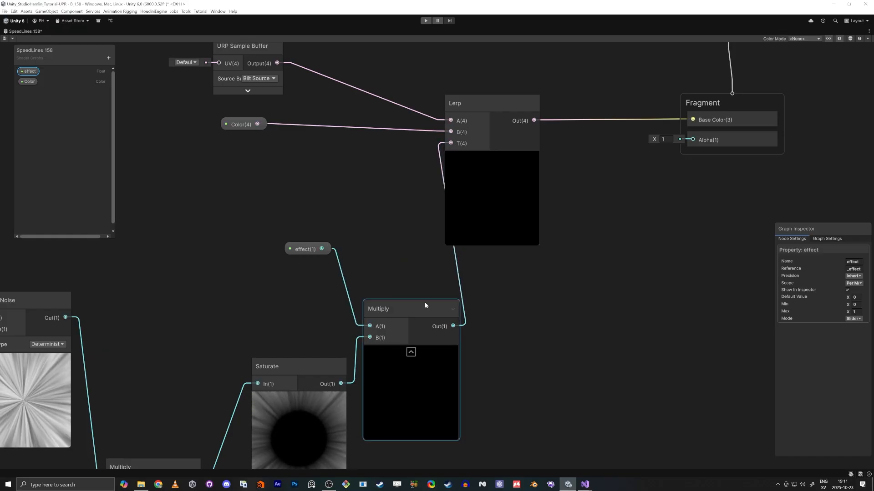
{"action": "left_click", "coordinate": [410, 350]}
{"action": "left_click_drag", "start_coordinate": [401, 303], "coordinate": [401, 277]}
{"action": "scroll", "coordinate": [419, 344], "scroll_direction": "down", "scroll_amount": 2}
{"action": "middle_click_drag", "start_coordinate": [419, 344], "coordinate": [537, 289]}
{"action": "middle_click_drag", "start_coordinate": [623, 340], "coordinate": [652, 353]}
{"action": "scroll", "coordinate": [712, 366], "scroll_direction": "down", "scroll_amount": 4}
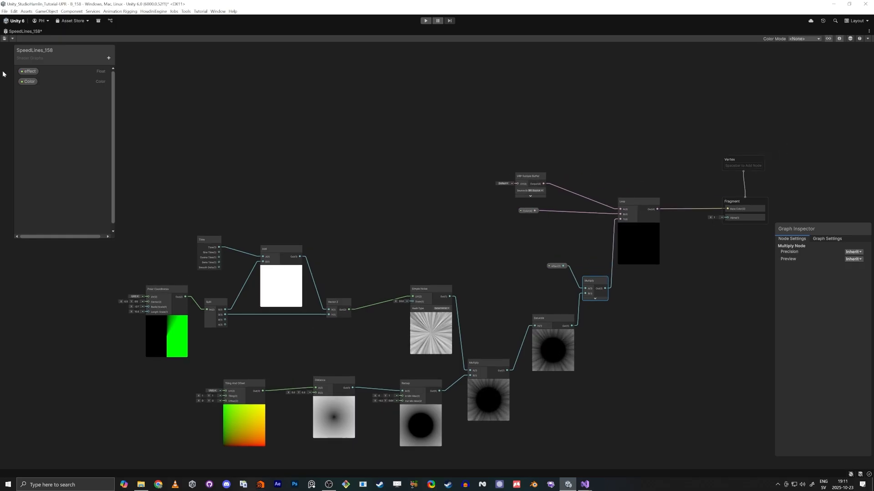
{"action": "left_click", "coordinate": [3, 40]}
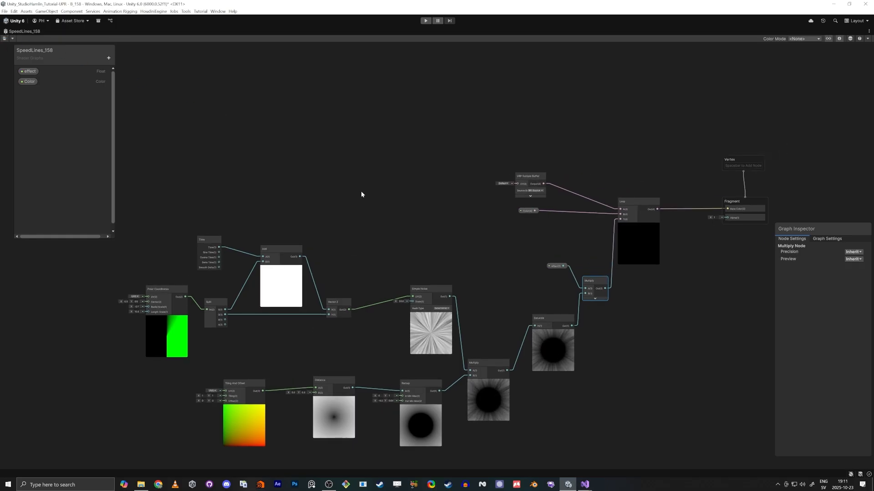
Step: Restore the full editor layout and dock the Game view with the central shader graph and Scene views
{"action": "key", "text": "shift+space"}
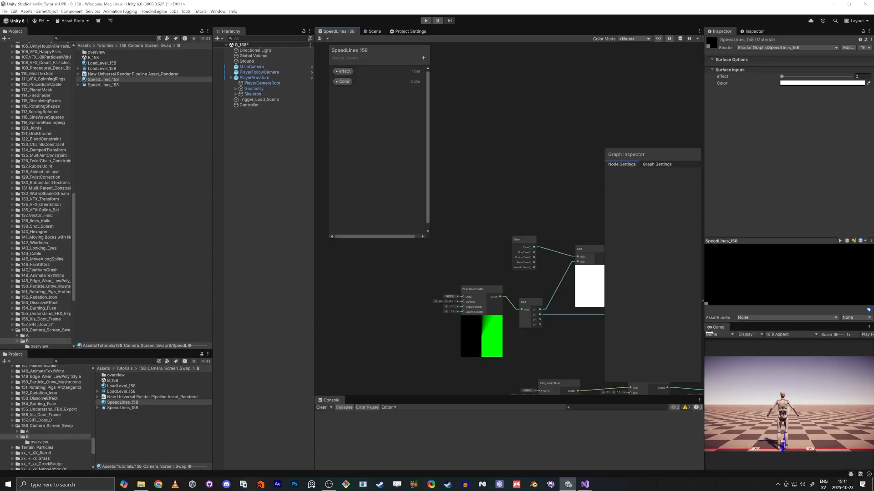
{"action": "left_click_drag", "start_coordinate": [779, 78], "coordinate": [743, 121]}
{"action": "left_click_drag", "start_coordinate": [296, 28], "coordinate": [328, 32]}
Step: Play the scene and run the character to check the speed lines
{"action": "left_click", "coordinate": [425, 21]}
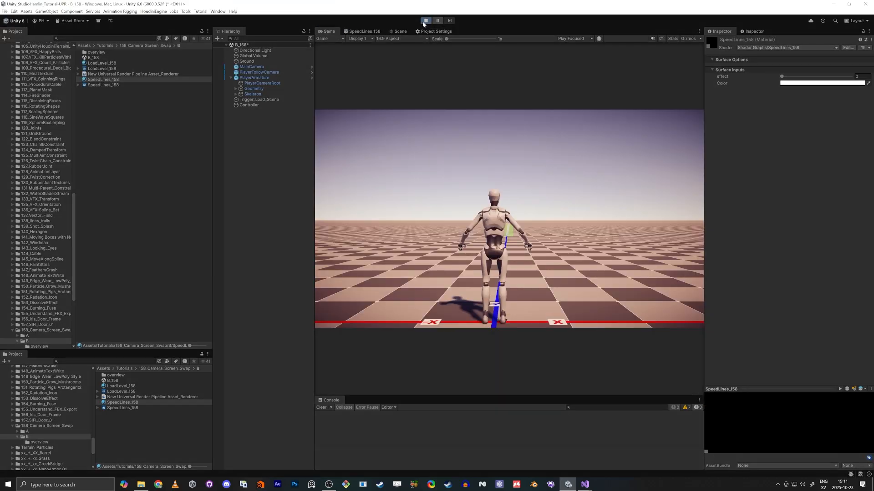
{"action": "key", "text": "shift+w"}
{"action": "key", "text": "d"}
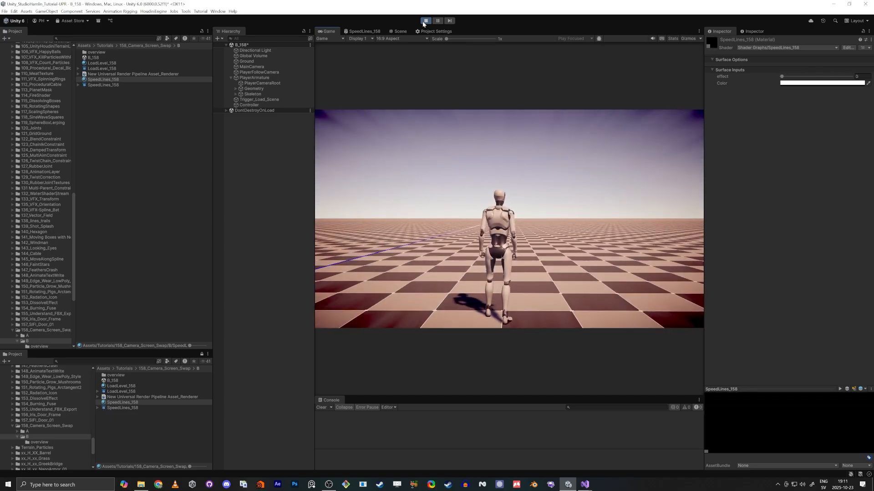
{"action": "key", "text": "shift+w"}
{"action": "key", "text": "shift+w"}
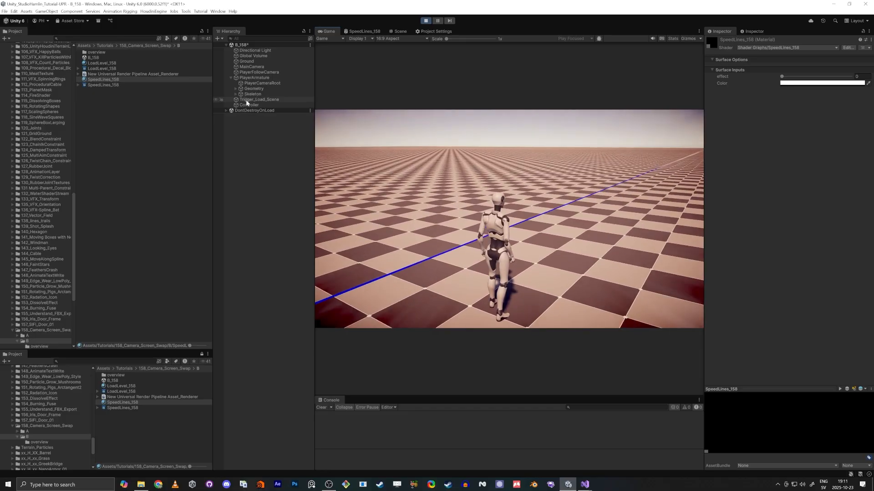
Step: Set the Controller's Min Speed Start Effect to 0
{"action": "left_click", "coordinate": [247, 105]}
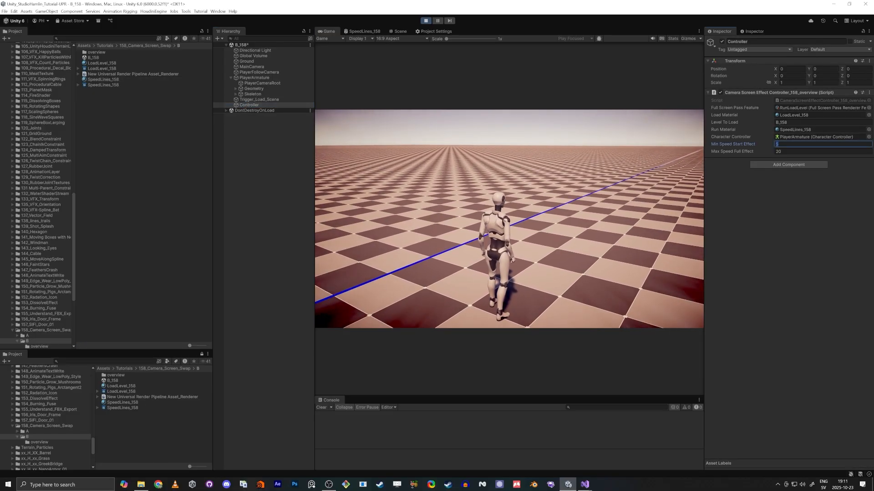
{"action": "type", "text": "0"}
{"action": "left_click", "coordinate": [234, 235]}
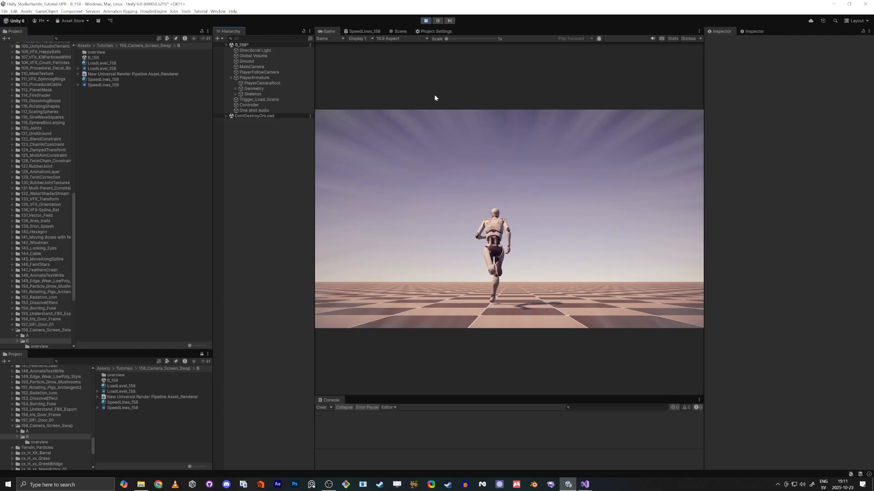
Step: Run the character through the level-load trigger to test both screen effects, and stop play mode
{"action": "key", "text": "w"}
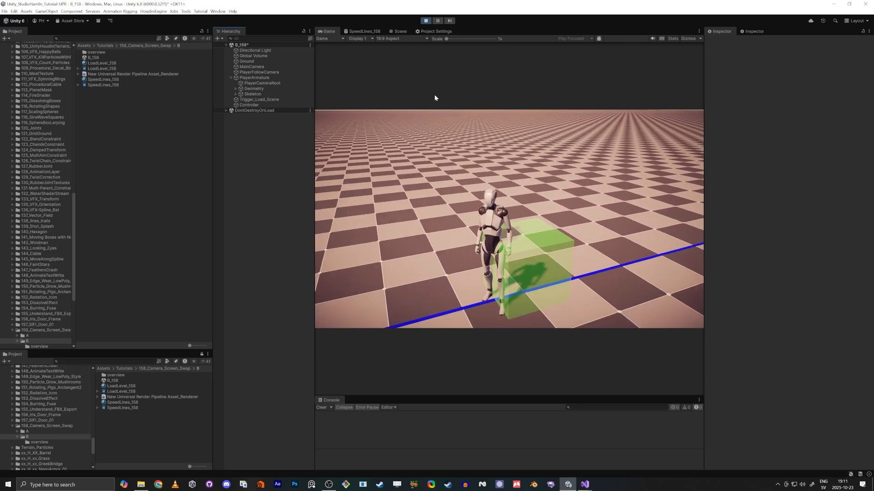
{"action": "key", "text": "w"}
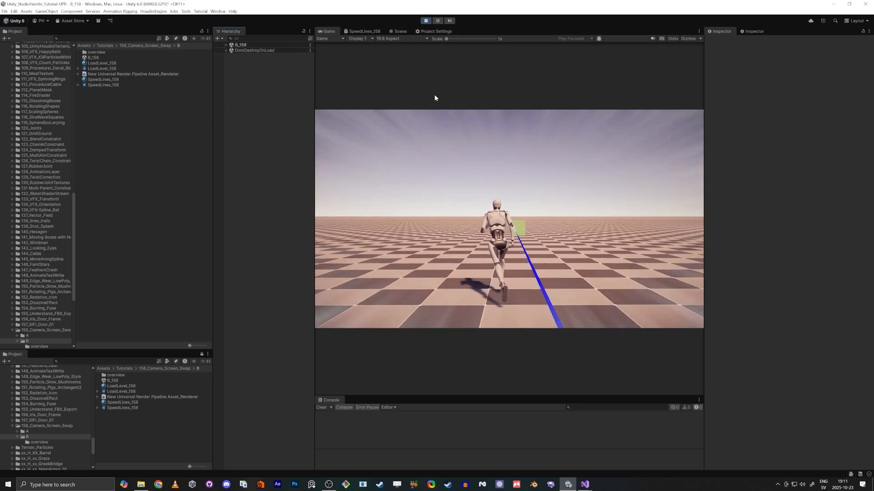
{"action": "key", "text": "d"}
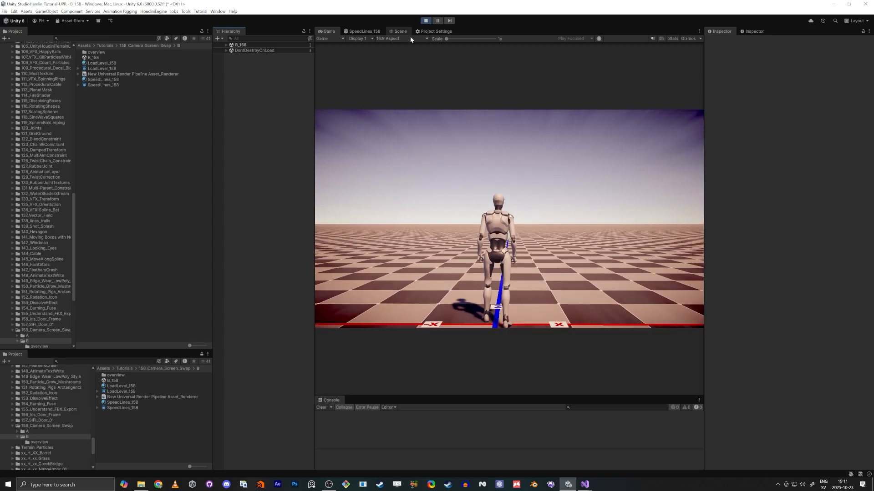
{"action": "left_click", "coordinate": [426, 22]}
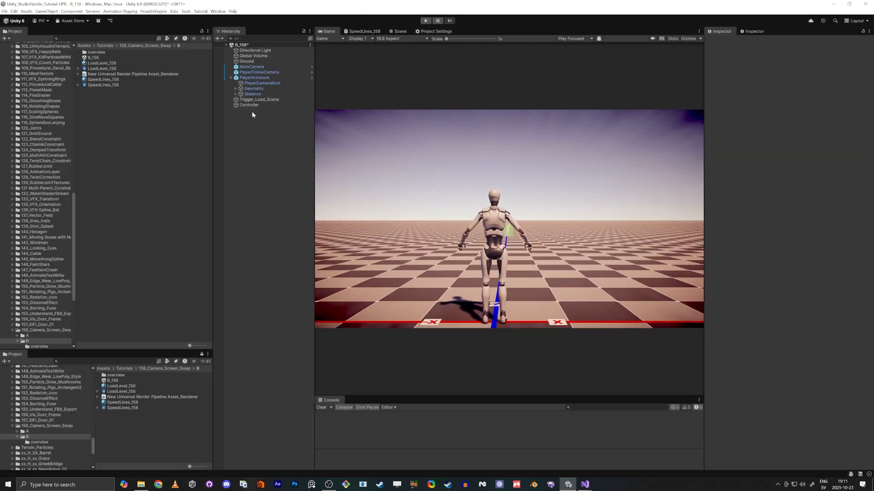
Step: Assign LoadLevel_158 as the RunLoadLevel feature's pass material and run the character around in play mode
{"action": "left_click", "coordinate": [244, 105]}
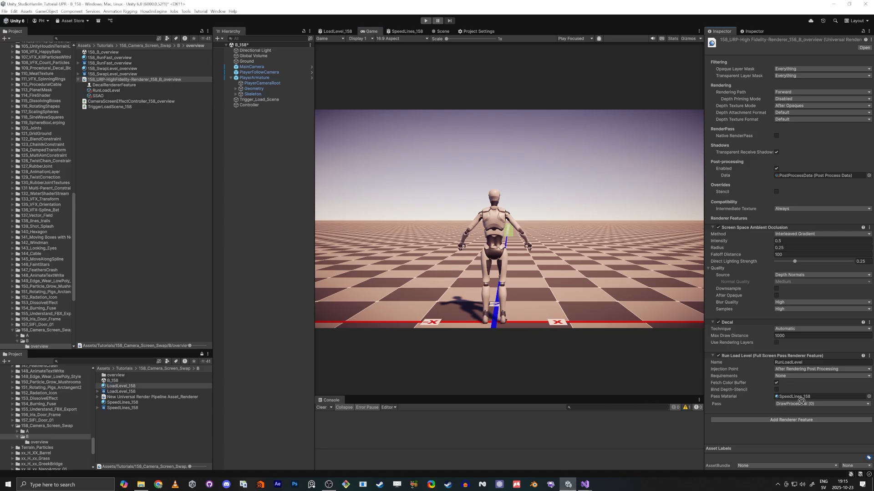
{"action": "left_click", "coordinate": [426, 21]}
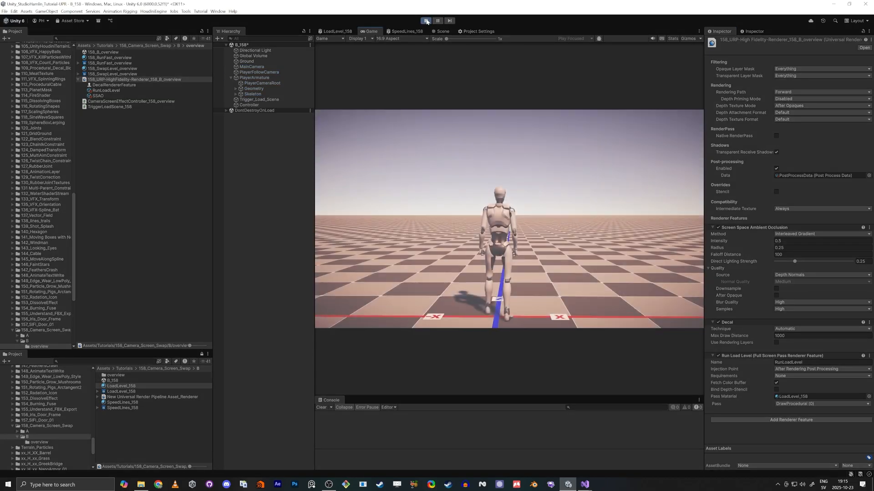
{"action": "key", "text": "w"}
{"action": "key", "text": "a"}
{"action": "key", "text": "s"}
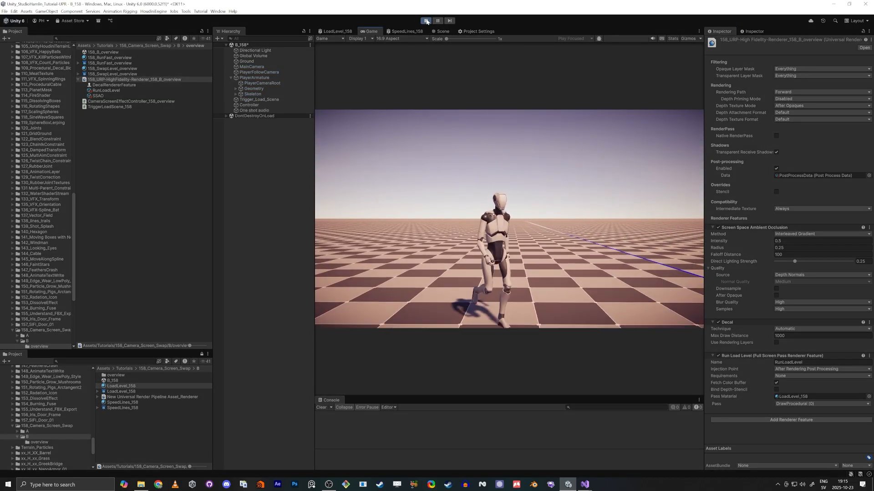
{"action": "key", "text": "d"}
{"action": "key", "text": "s"}
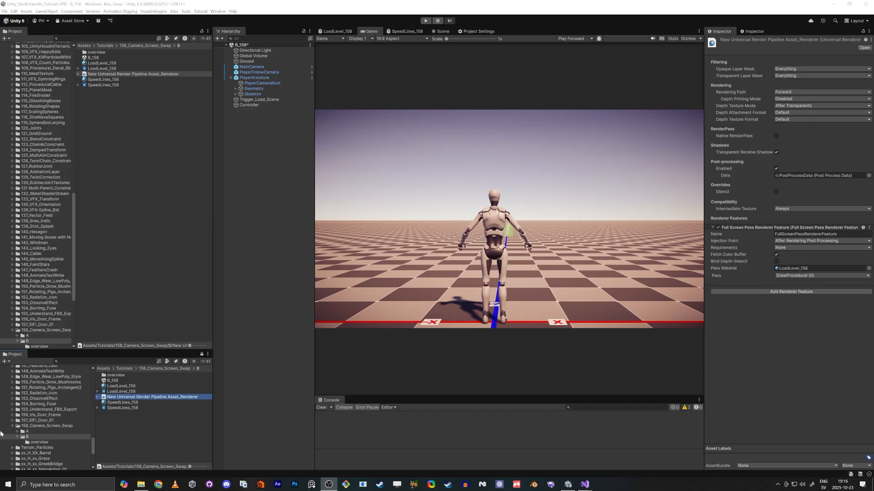
Step: Rename the Full Screen Pass Renderer Feature of New Universal Render Pipeline Asset_Renderer to 158TutorialSpeedAndLoad
{"action": "left_click", "coordinate": [50, 443]}
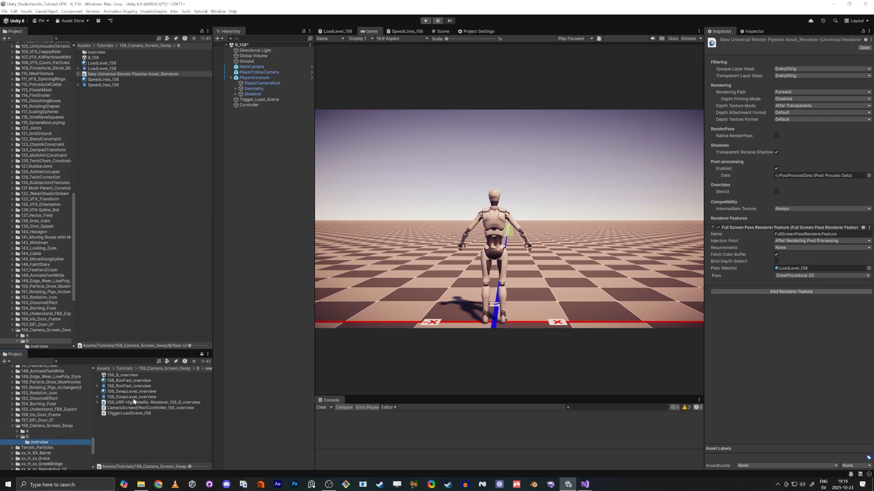
{"action": "left_click", "coordinate": [145, 403]}
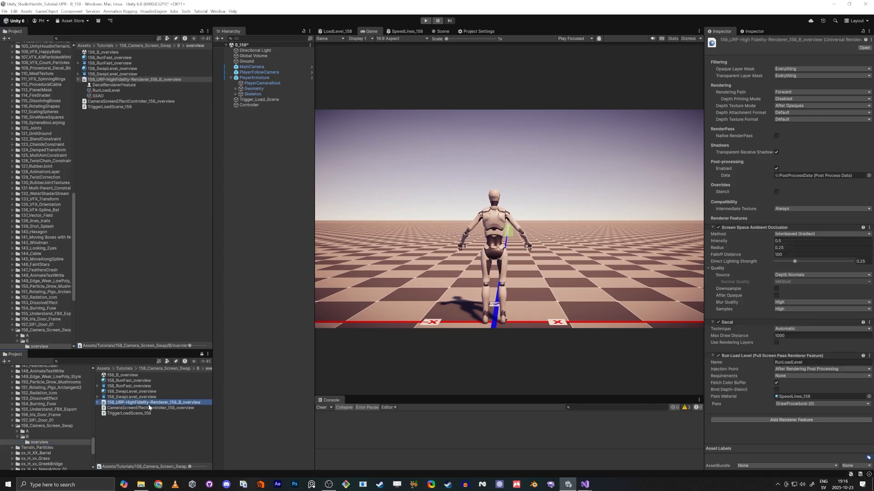
{"action": "left_click", "coordinate": [27, 437]}
{"action": "left_click", "coordinate": [174, 397]}
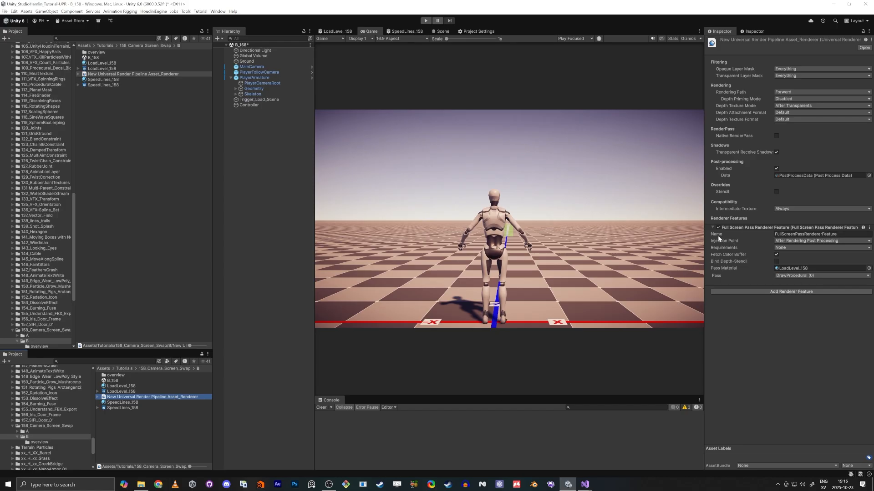
{"action": "left_click", "coordinate": [839, 234]}
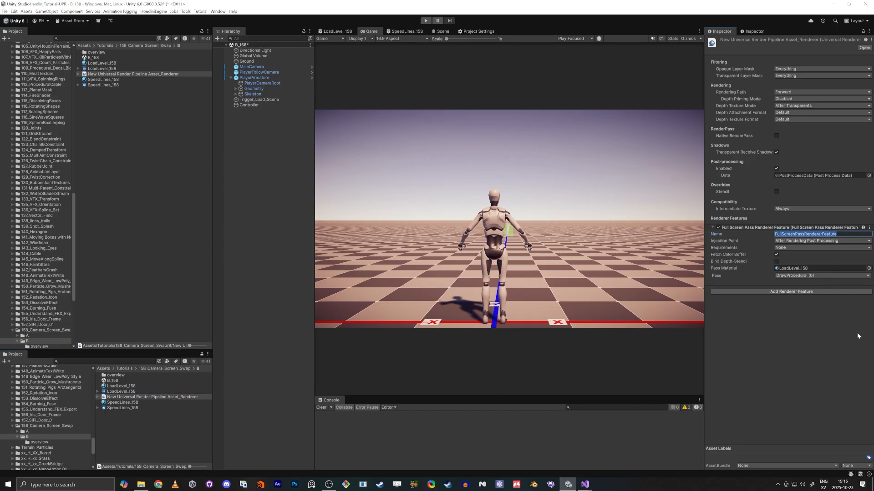
{"action": "type", "text": "158_Tutorial_SpeedAndLoad"}
{"action": "key", "text": "Return"}
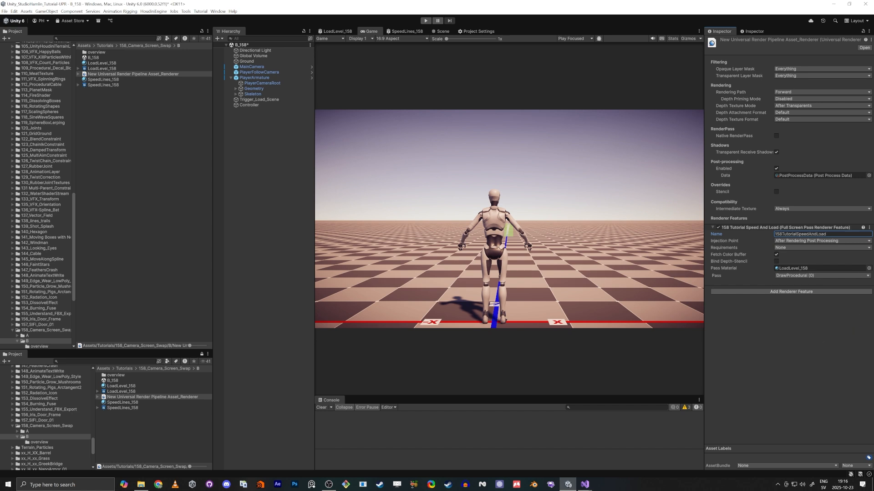
Step: Assign 158TutorialSpeedAndLoad as the Controller's Full Screen Pass Feature
{"action": "left_click", "coordinate": [247, 105]}
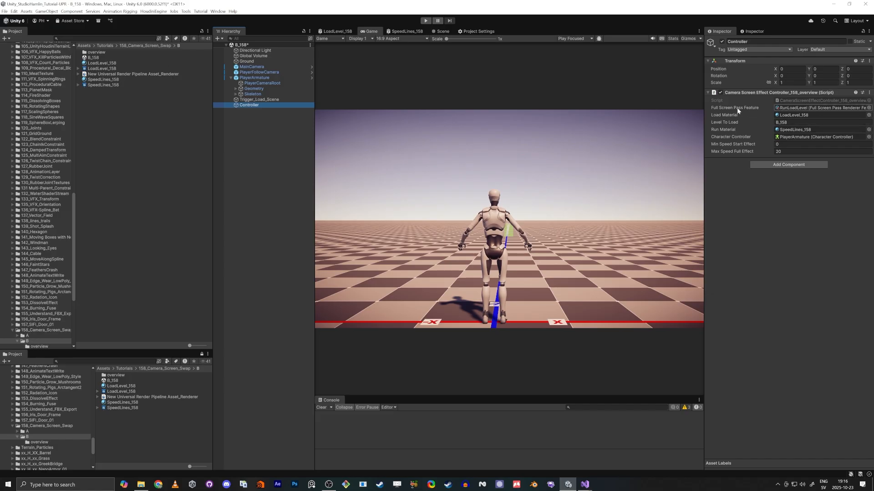
{"action": "left_click", "coordinate": [868, 108]}
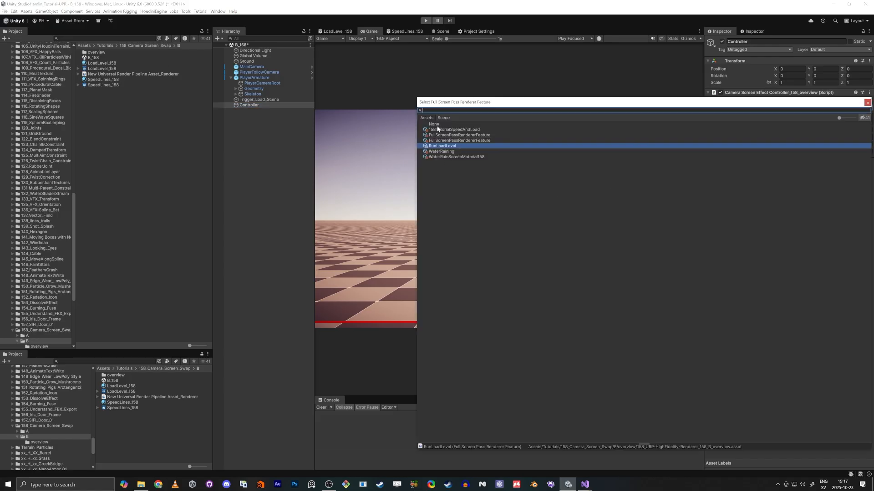
{"action": "left_click", "coordinate": [459, 130]}
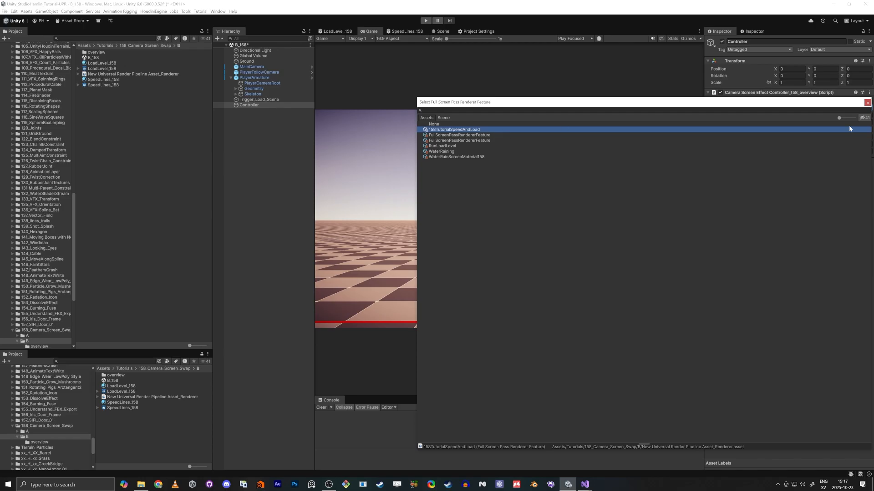
{"action": "left_click", "coordinate": [867, 103]}
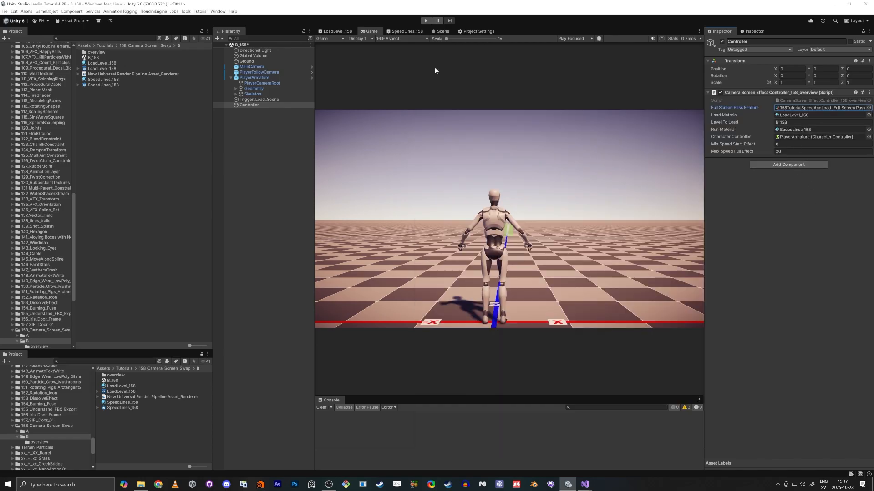
Step: Start play mode and run the character around and through the level-load trigger to test both screen effects
{"action": "left_click", "coordinate": [424, 21]}
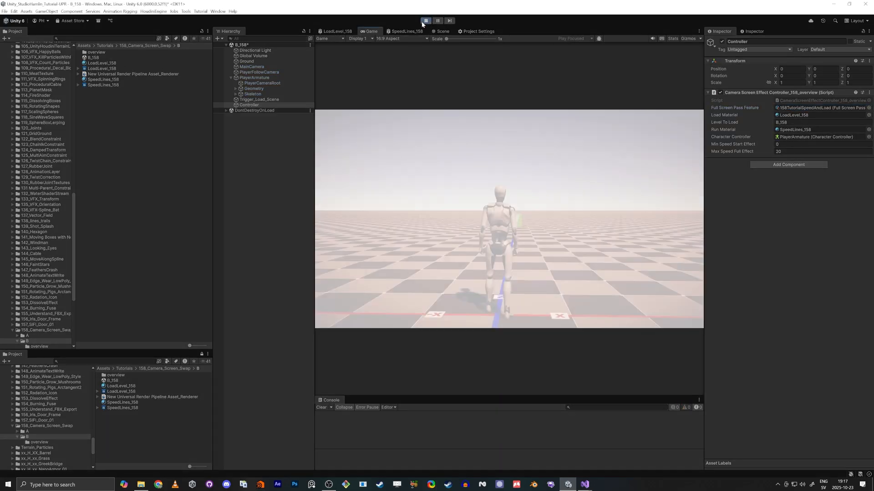
{"action": "key", "text": "w"}
{"action": "key", "text": "d"}
{"action": "key", "text": "a"}
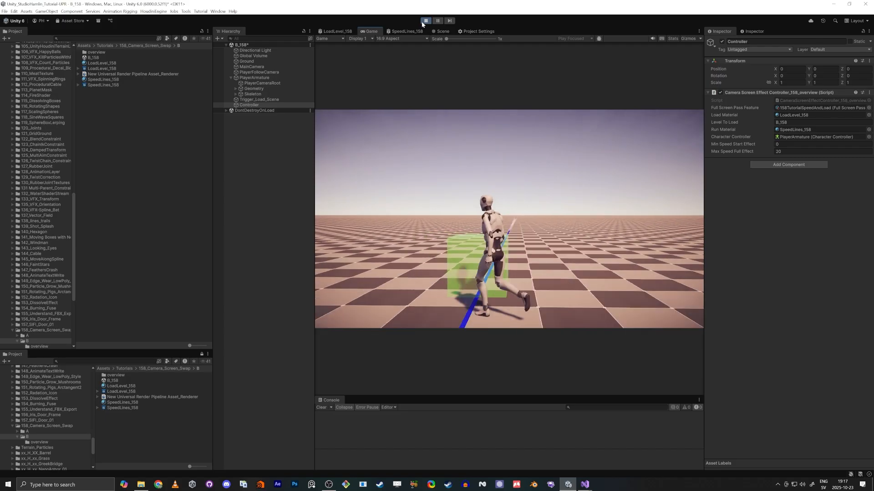
{"action": "key", "text": "w"}
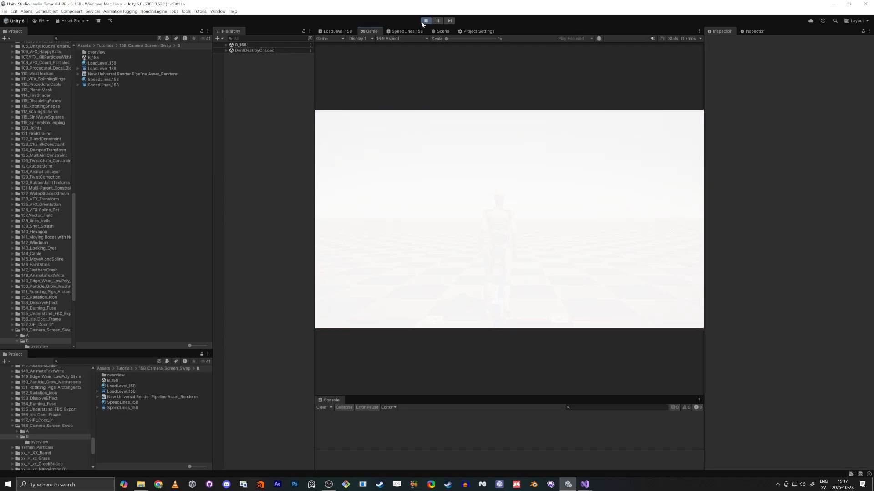
{"action": "key", "text": "w"}
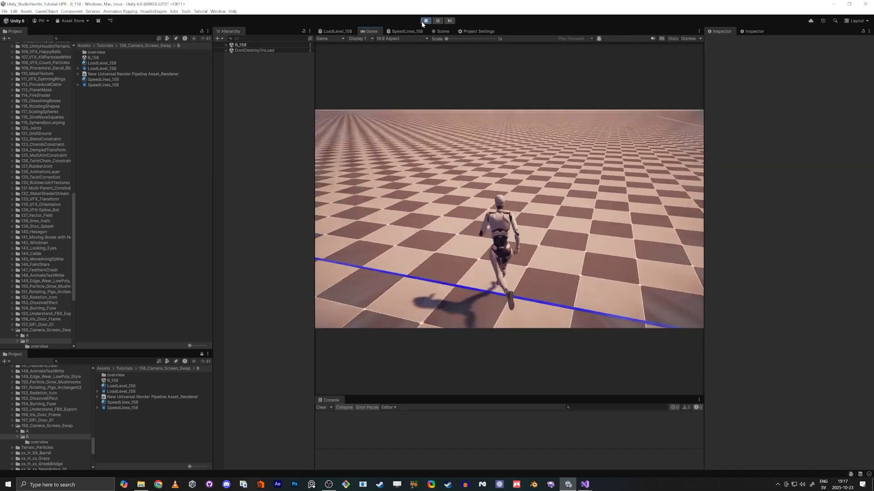
{"action": "key", "text": "a"}
{"action": "key", "text": "w"}
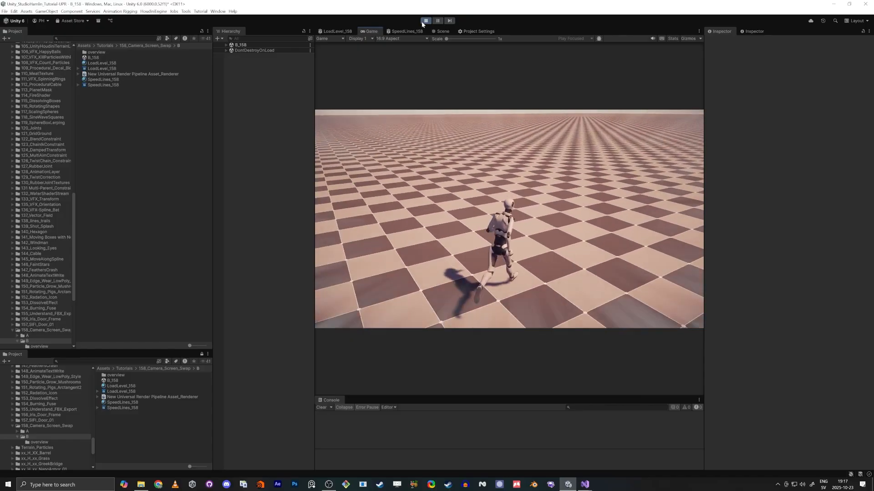
{"action": "key", "text": "w"}
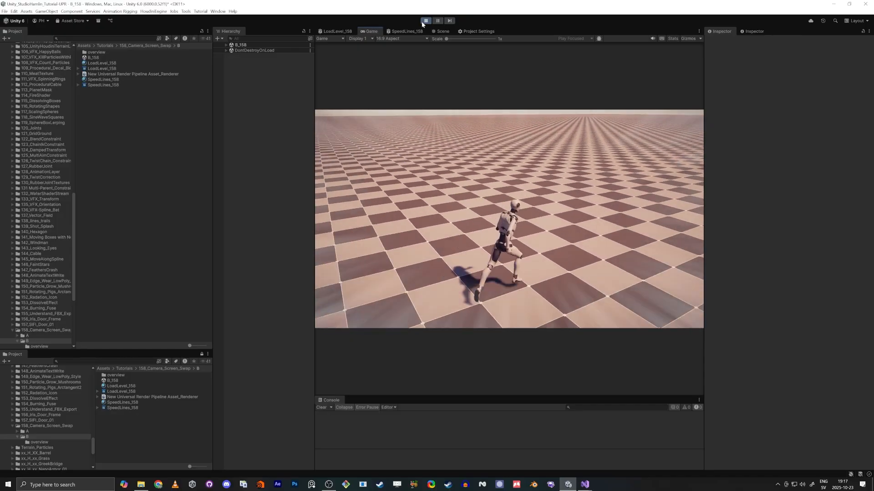
{"action": "key", "text": "w"}
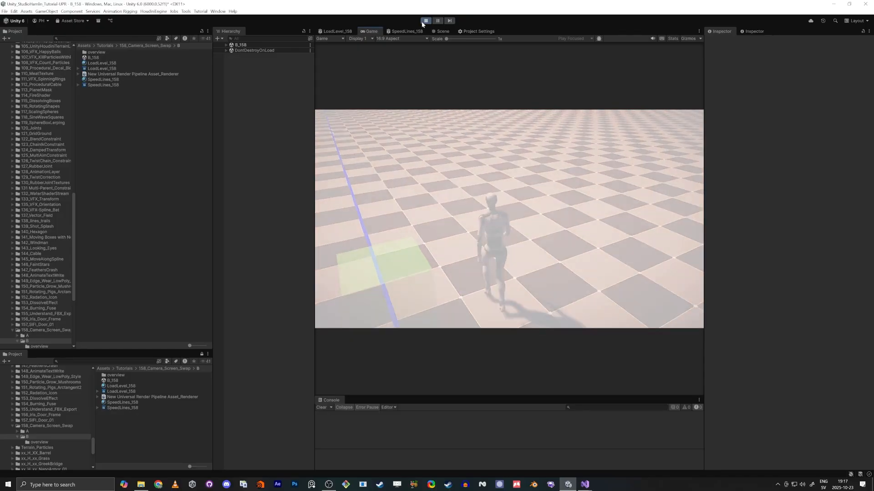